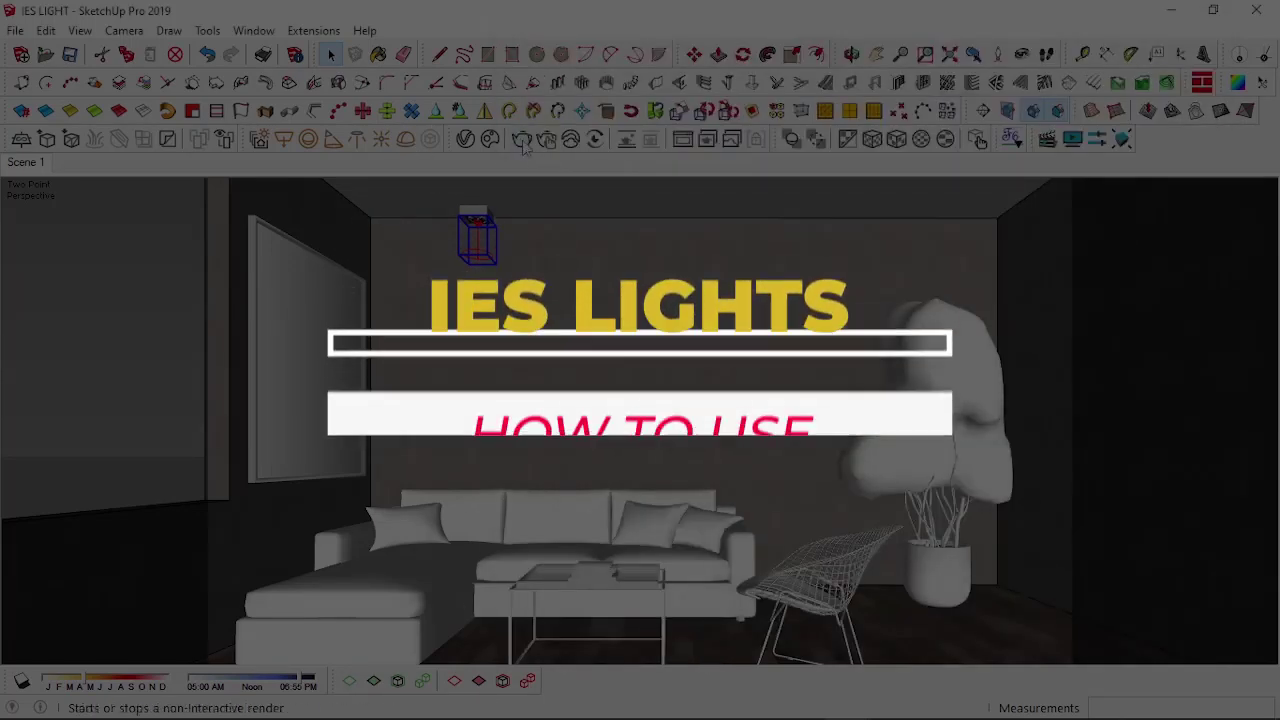
Start a test render, look around the room and sofa, then return to Scene 1
{"action": "left_click", "coordinate": [522, 142]}
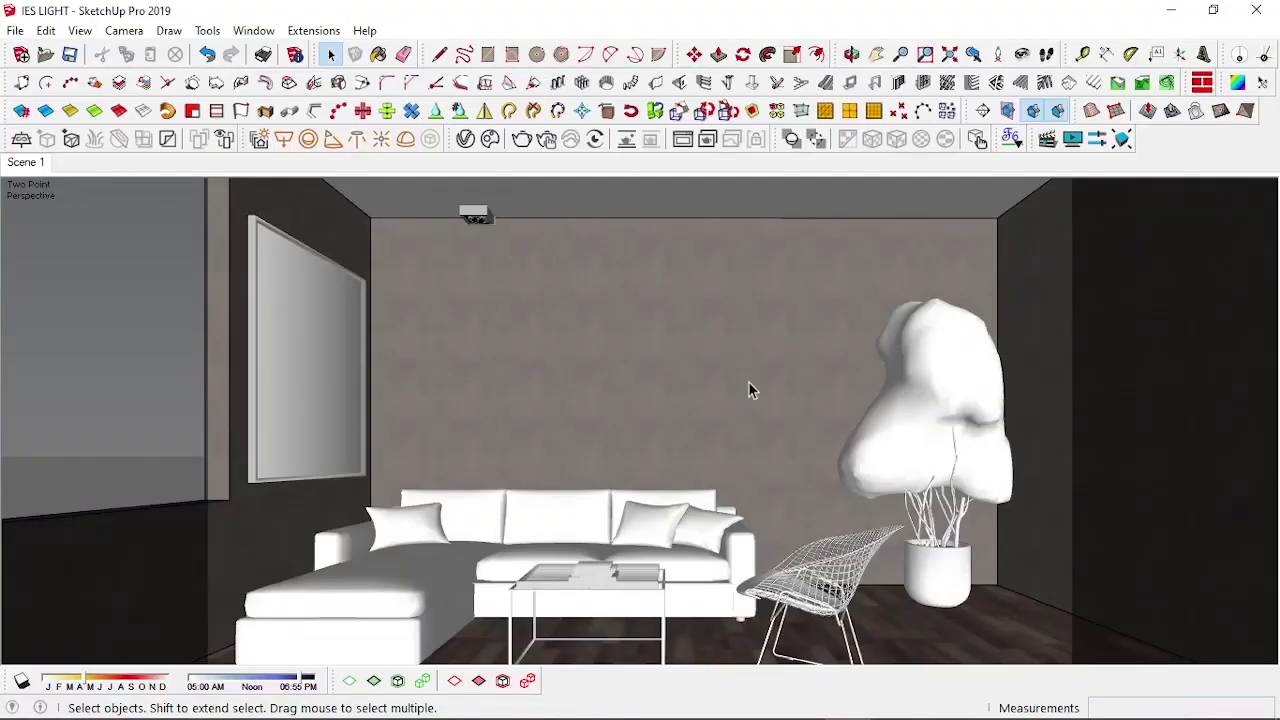
{"action": "scroll", "coordinate": [700, 380], "scroll_direction": "down", "scroll_amount": 3}
{"action": "middle_click_drag", "start_coordinate": [666, 369], "coordinate": [613, 381]}
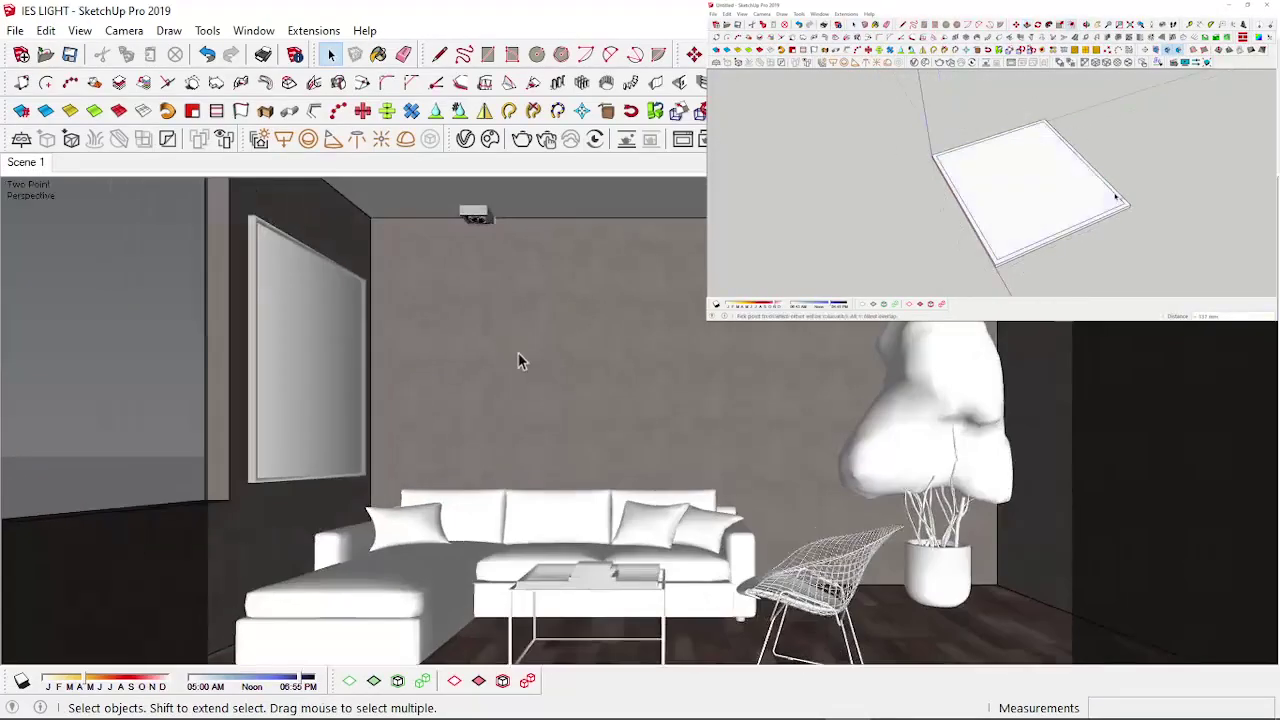
{"action": "mouse_move", "coordinate": [518, 360]}
{"action": "middle_mouse_down"}
{"action": "mouse_move", "coordinate": [371, 400]}
{"action": "mouse_move", "coordinate": [603, 366]}
{"action": "mouse_move", "coordinate": [526, 380]}
{"action": "mouse_move", "coordinate": [523, 403]}
{"action": "mouse_move", "coordinate": [694, 421]}
{"action": "mouse_move", "coordinate": [420, 423]}
{"action": "mouse_move", "coordinate": [520, 385]}
{"action": "middle_mouse_up"}
{"action": "middle_click_drag", "start_coordinate": [409, 301], "coordinate": [447, 345]}
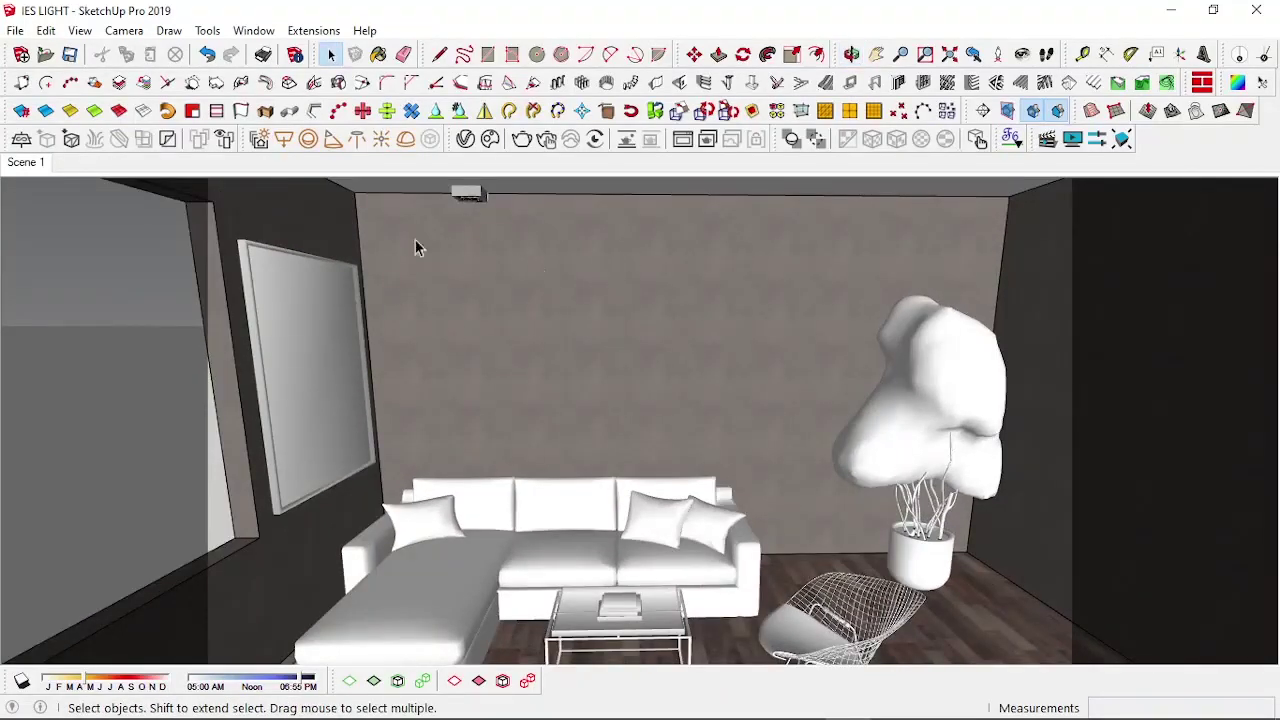
{"action": "left_click", "coordinate": [20, 165]}
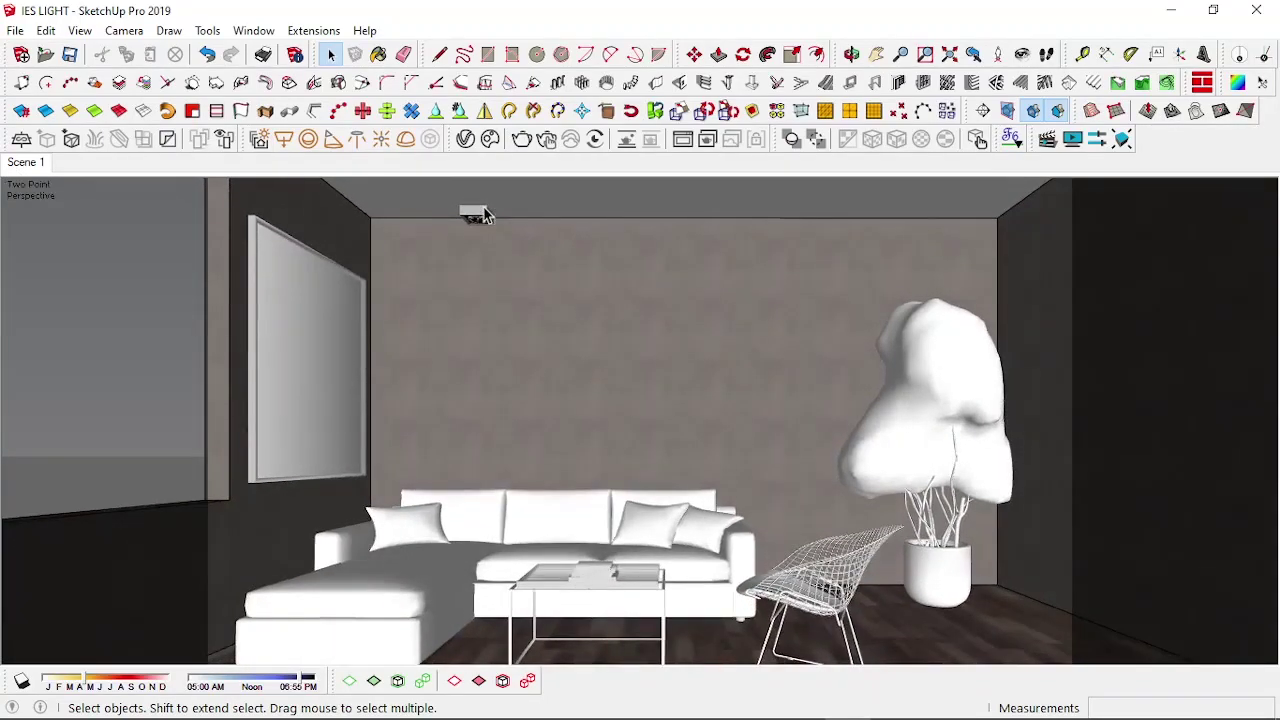
Look up into the ceiling light from below, then go back to the Scene 1 view
{"action": "scroll", "coordinate": [487, 218], "scroll_direction": "up", "scroll_amount": 6}
{"action": "middle_click_drag", "start_coordinate": [470, 228], "coordinate": [362, 224]}
{"action": "scroll", "coordinate": [423, 300], "scroll_direction": "up", "scroll_amount": 5}
{"action": "middle_click_drag", "start_coordinate": [423, 304], "coordinate": [520, 300]}
{"action": "scroll", "coordinate": [550, 320], "scroll_direction": "up", "scroll_amount": 4}
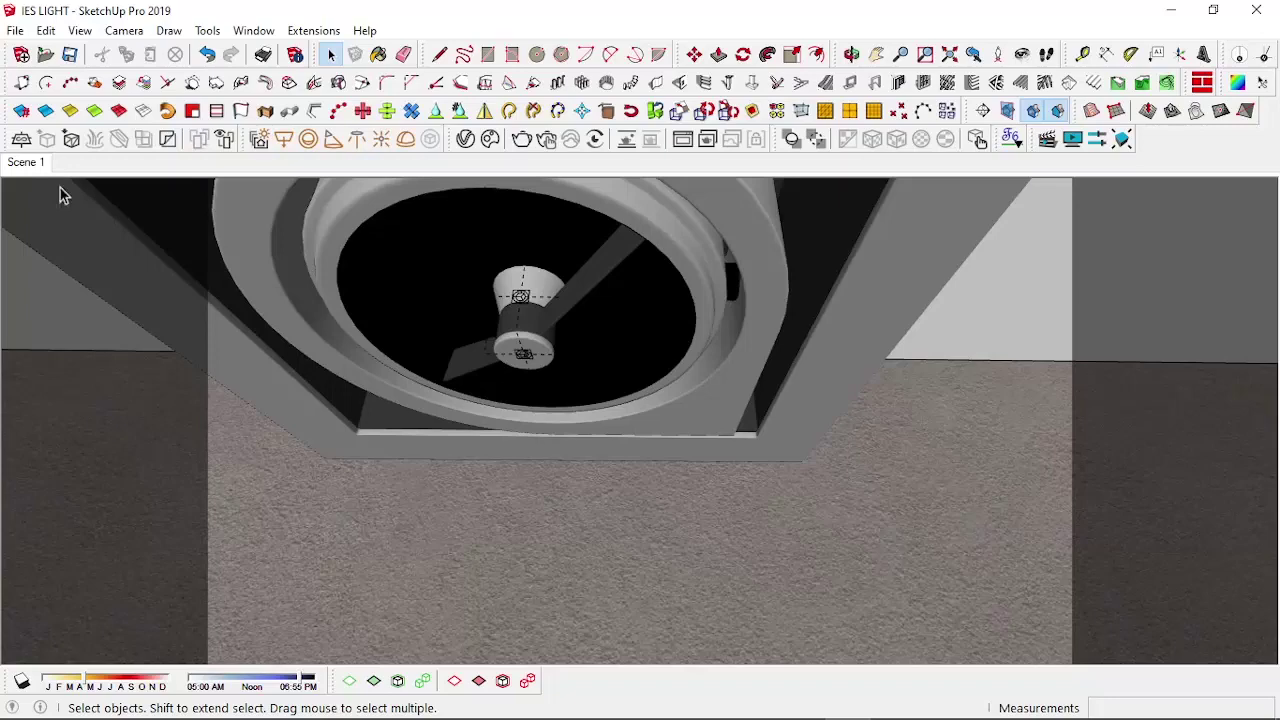
{"action": "left_click", "coordinate": [30, 165]}
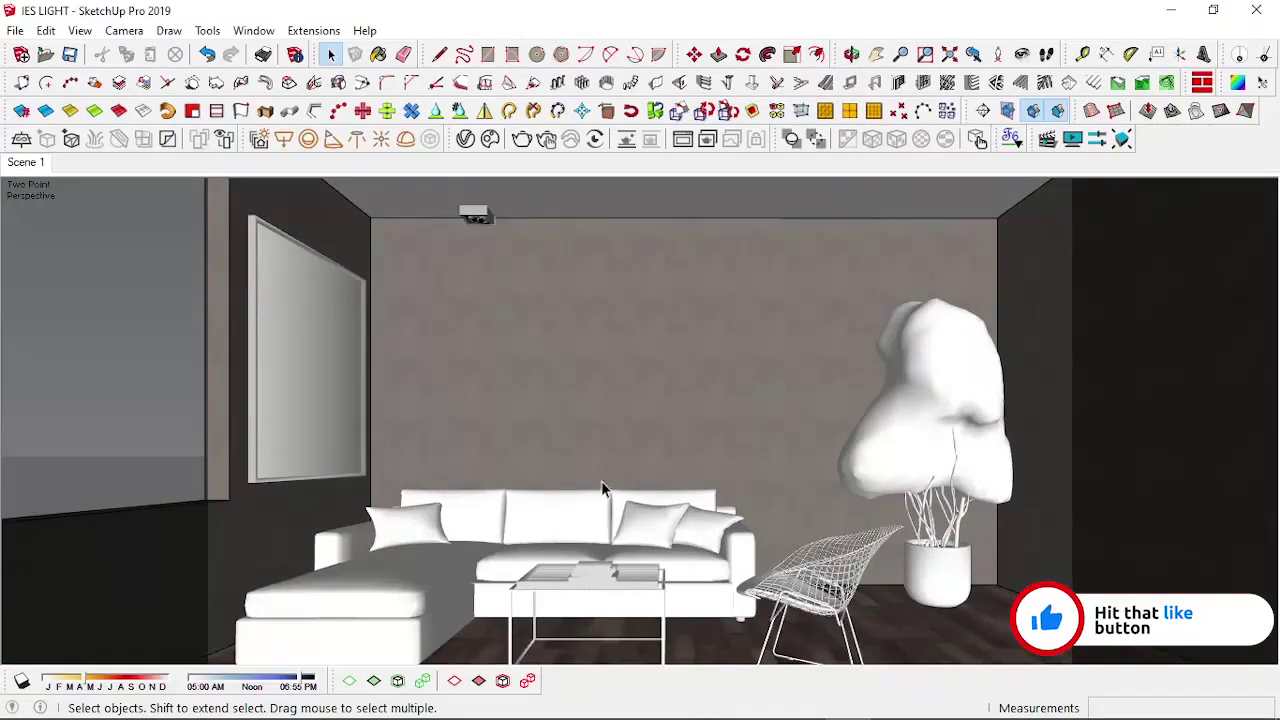
Review the screenshot explaining IES files, then close it and look up at the fixture
{"action": "left_click", "coordinate": [894, 700]}
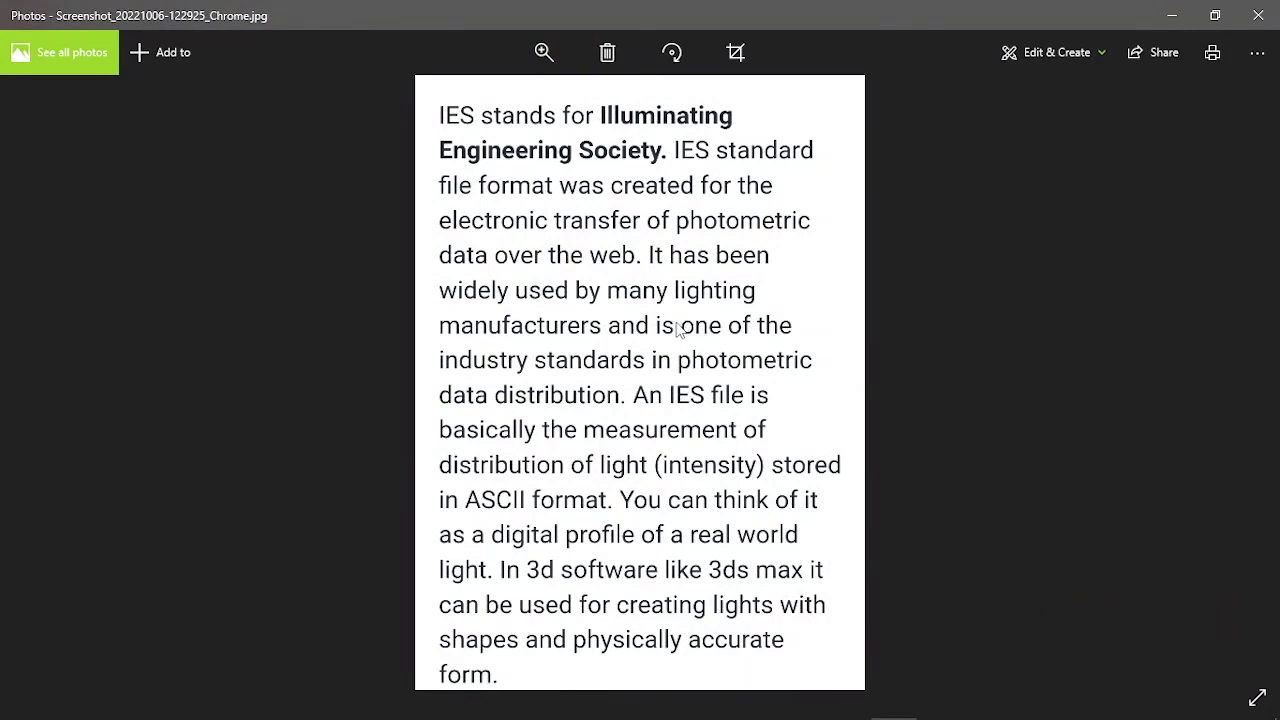
{"action": "left_click", "coordinate": [1180, 22]}
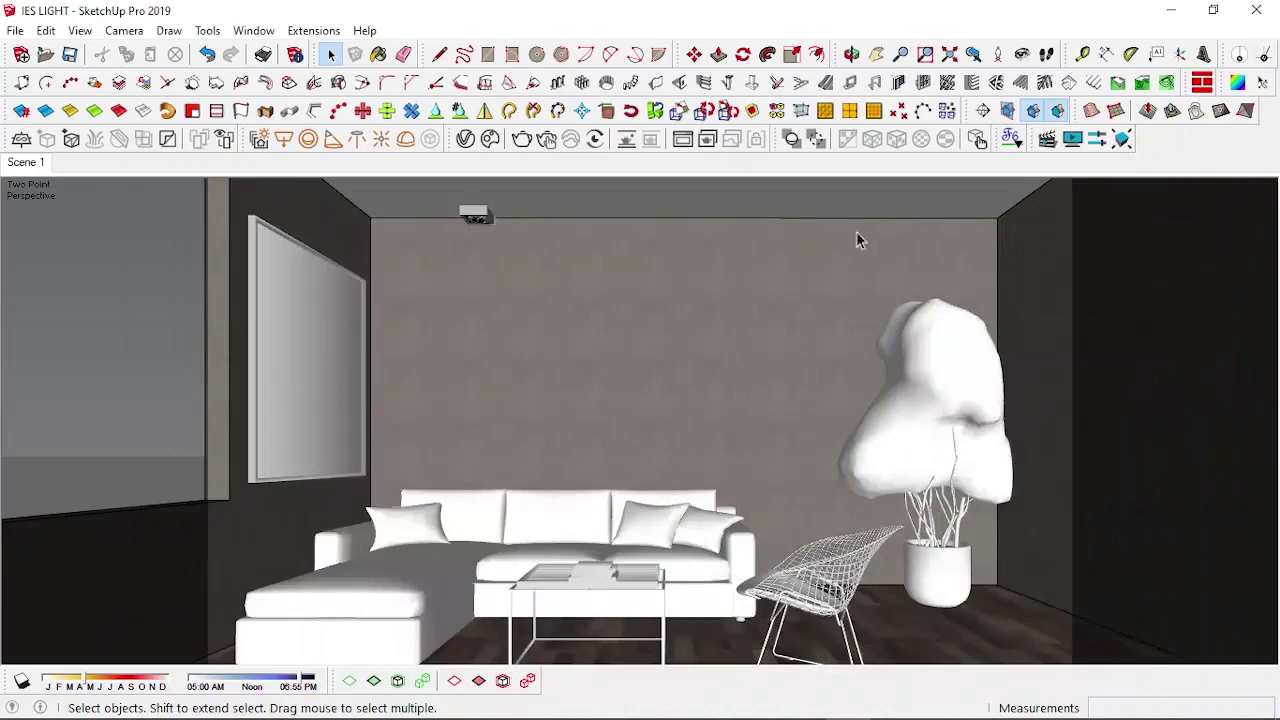
{"action": "mouse_move", "coordinate": [897, 712]}
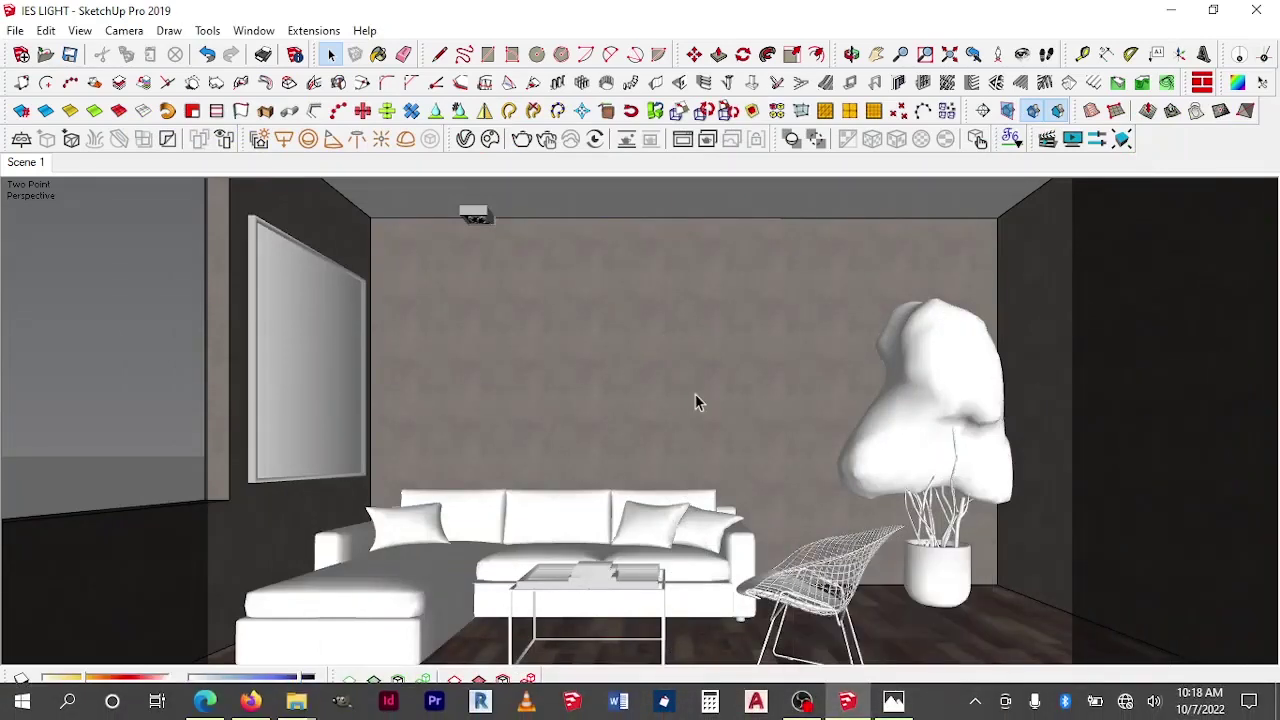
{"action": "scroll", "coordinate": [476, 222], "scroll_direction": "up", "scroll_amount": 5}
{"action": "middle_click_drag", "start_coordinate": [476, 225], "coordinate": [518, 303]}
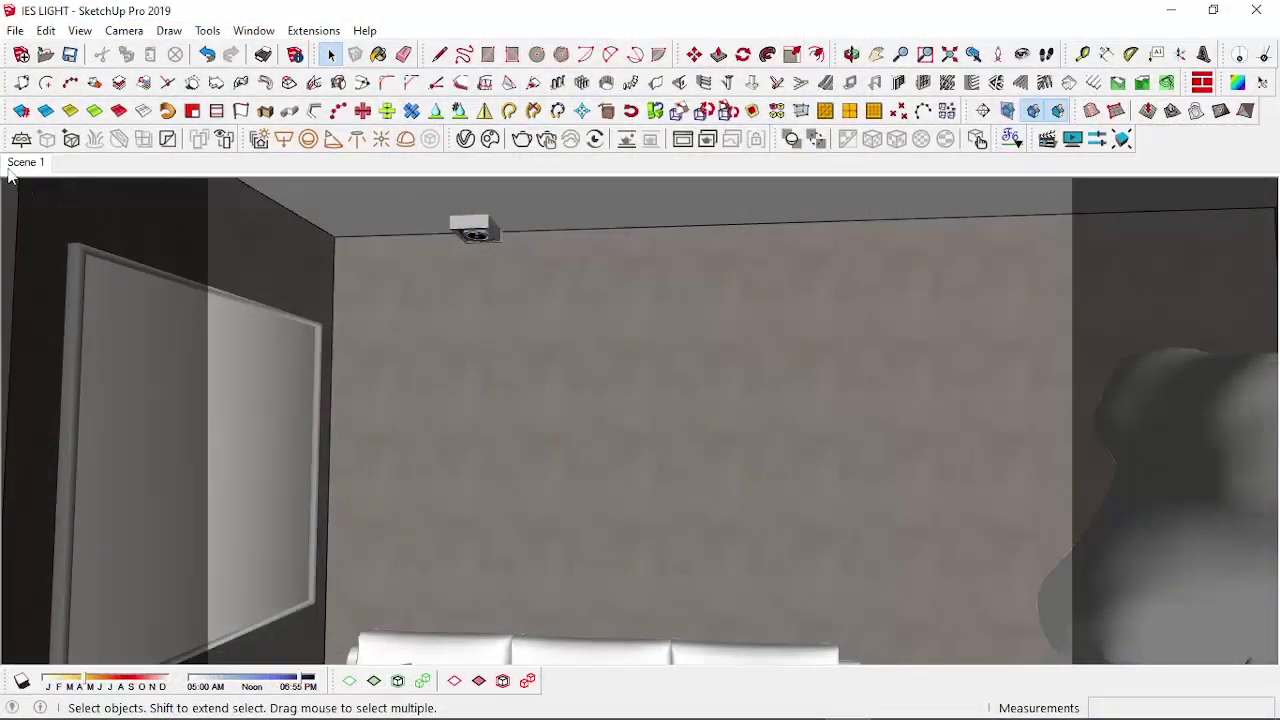
Return to Scene 1 and orbit around the ceiling light
{"action": "left_click", "coordinate": [12, 166]}
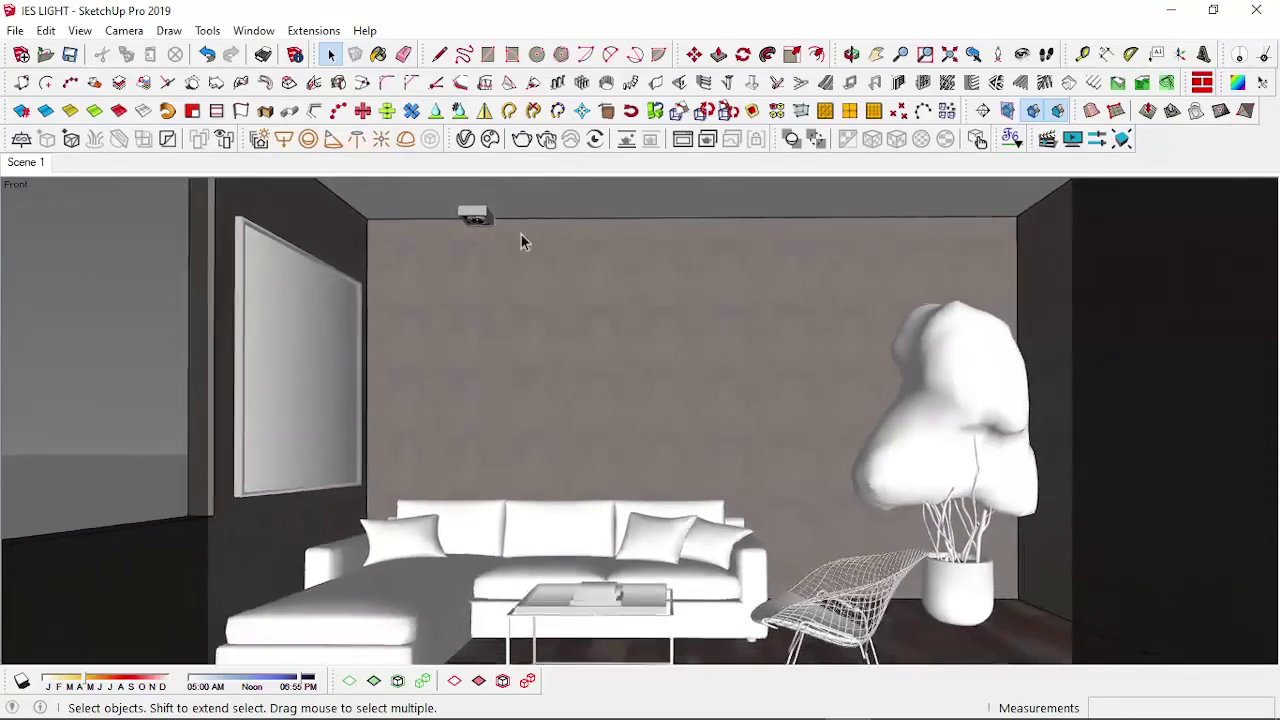
{"action": "scroll", "coordinate": [490, 240], "scroll_direction": "up", "scroll_amount": 10}
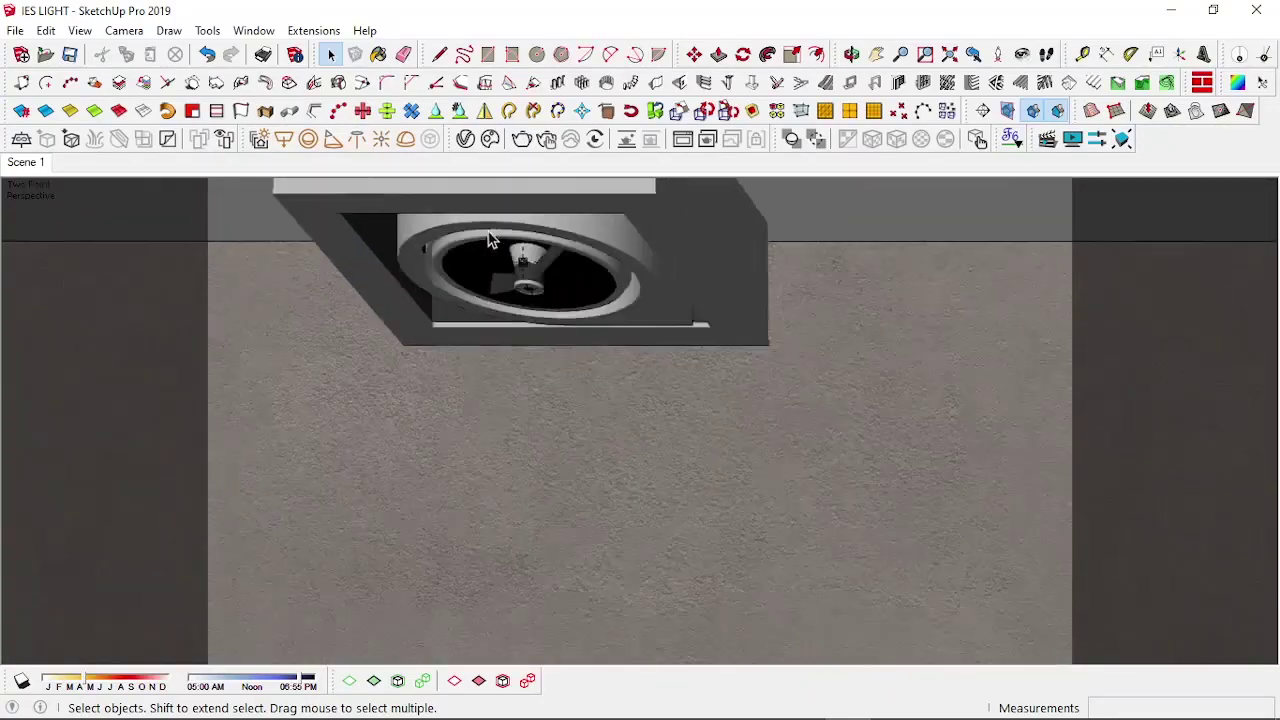
{"action": "middle_click_drag", "start_coordinate": [490, 240], "coordinate": [494, 184]}
Show the scene's lights in the V-Ray Asset Editor, moved aside to view the ceiling light
{"action": "left_click", "coordinate": [465, 139]}
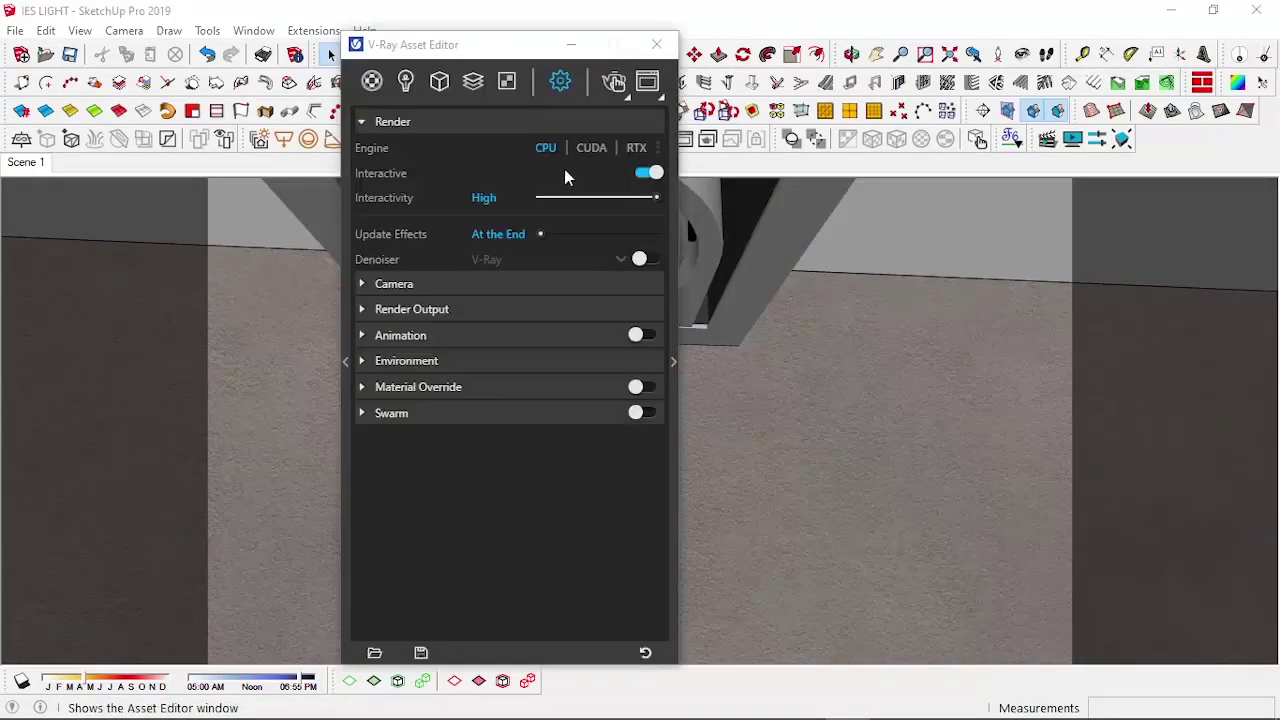
{"action": "left_click", "coordinate": [405, 81]}
{"action": "left_click_drag", "start_coordinate": [454, 44], "coordinate": [883, 51]}
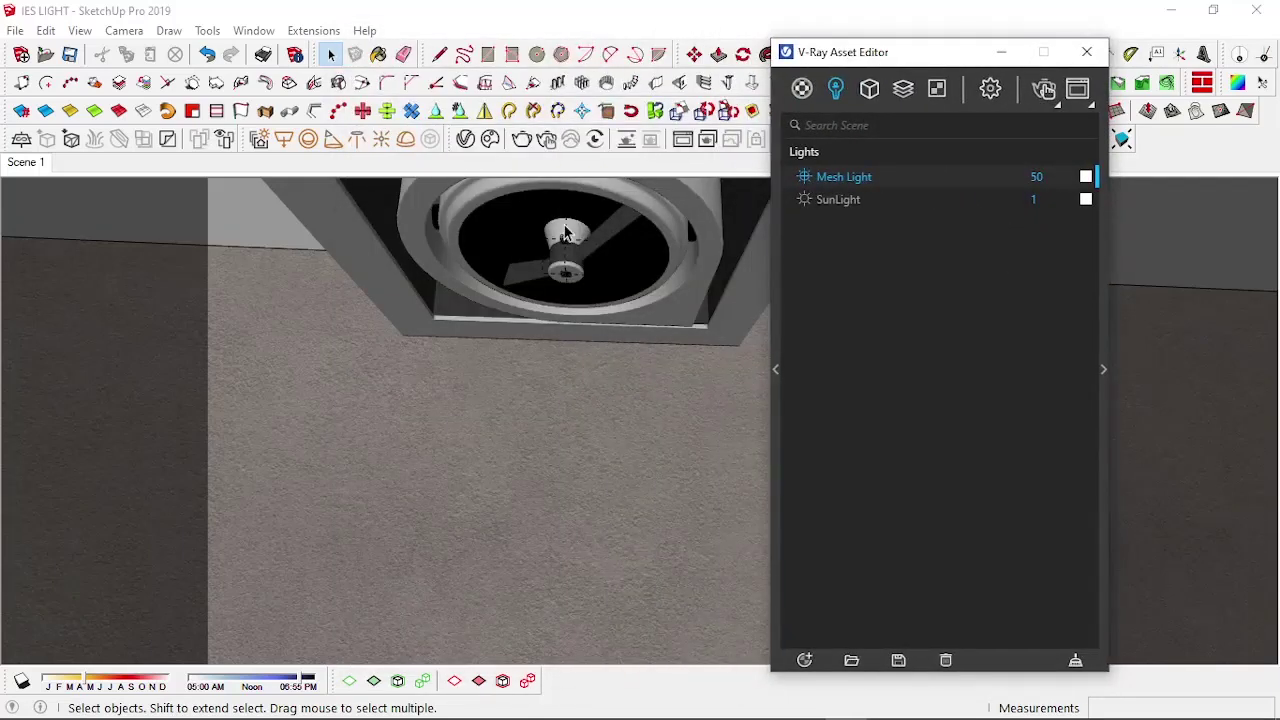
{"action": "scroll", "coordinate": [564, 238], "scroll_direction": "up", "scroll_amount": 5}
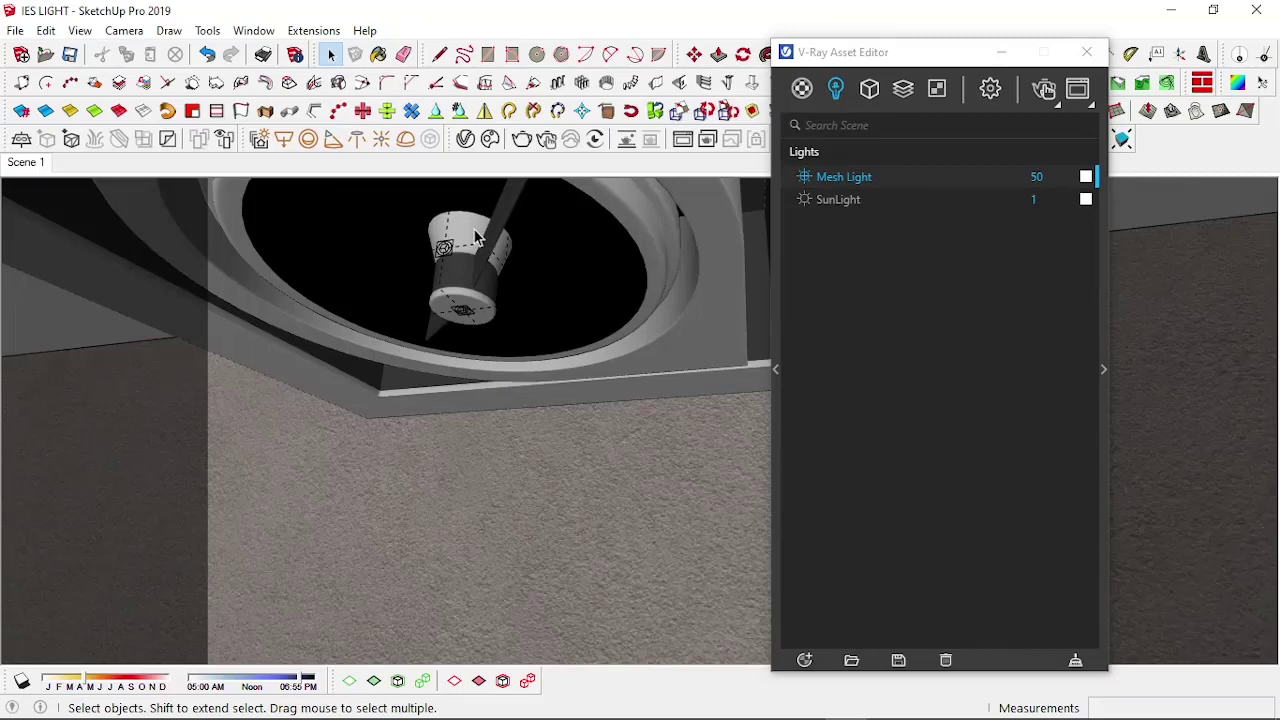
{"action": "middle_click_drag", "start_coordinate": [466, 238], "coordinate": [580, 253]}
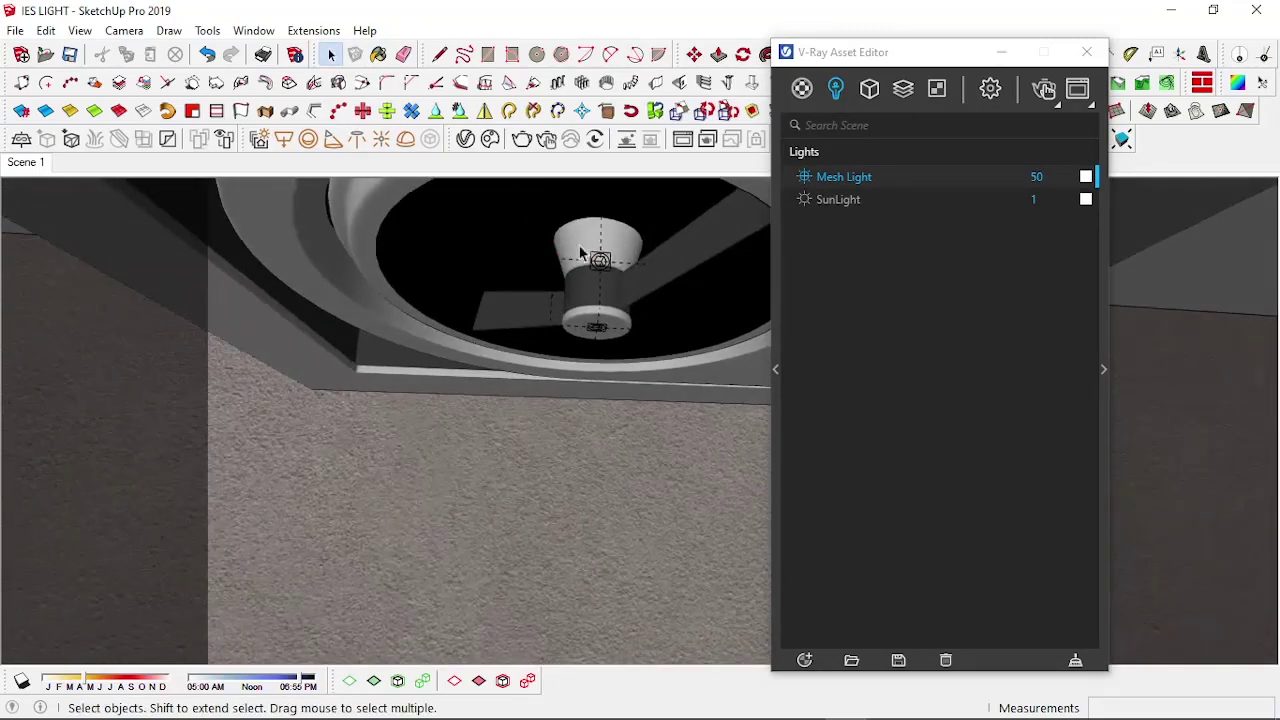
Expand the Mesh Light parameters, then minimize the editor and go back to Scene 1
{"action": "left_click_drag", "start_coordinate": [879, 60], "coordinate": [857, 57]}
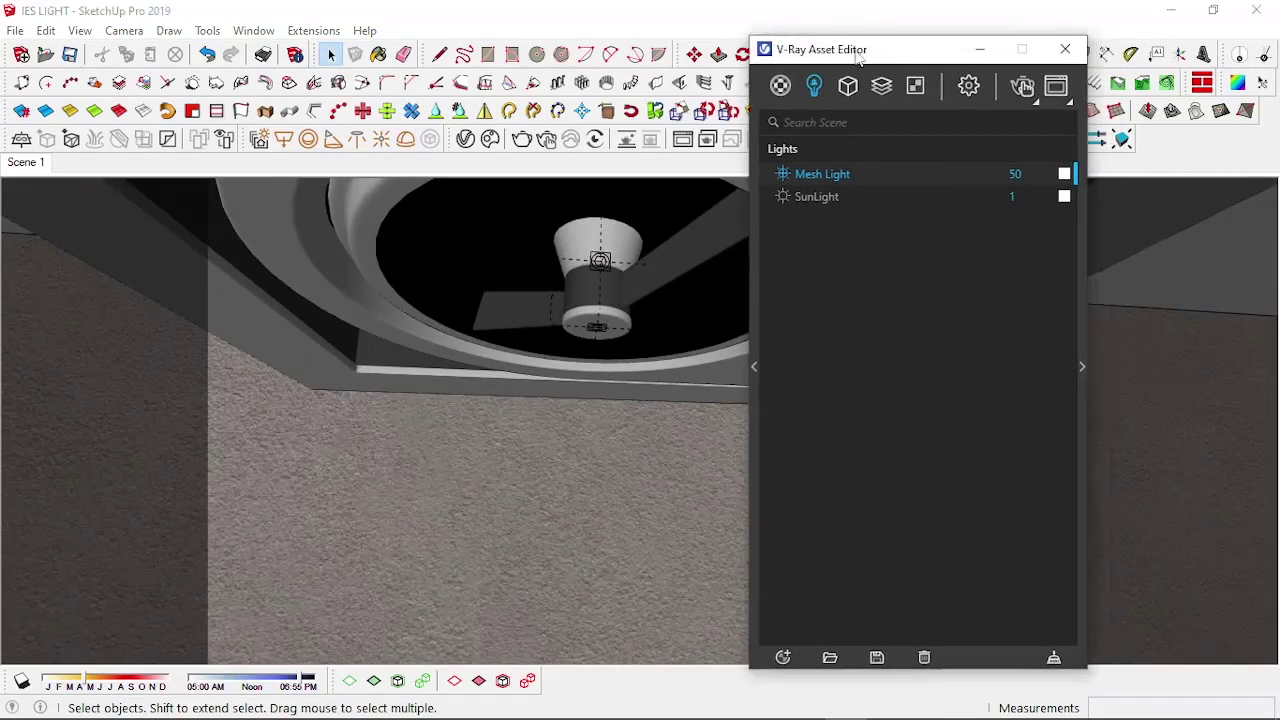
{"action": "left_click", "coordinate": [1080, 305]}
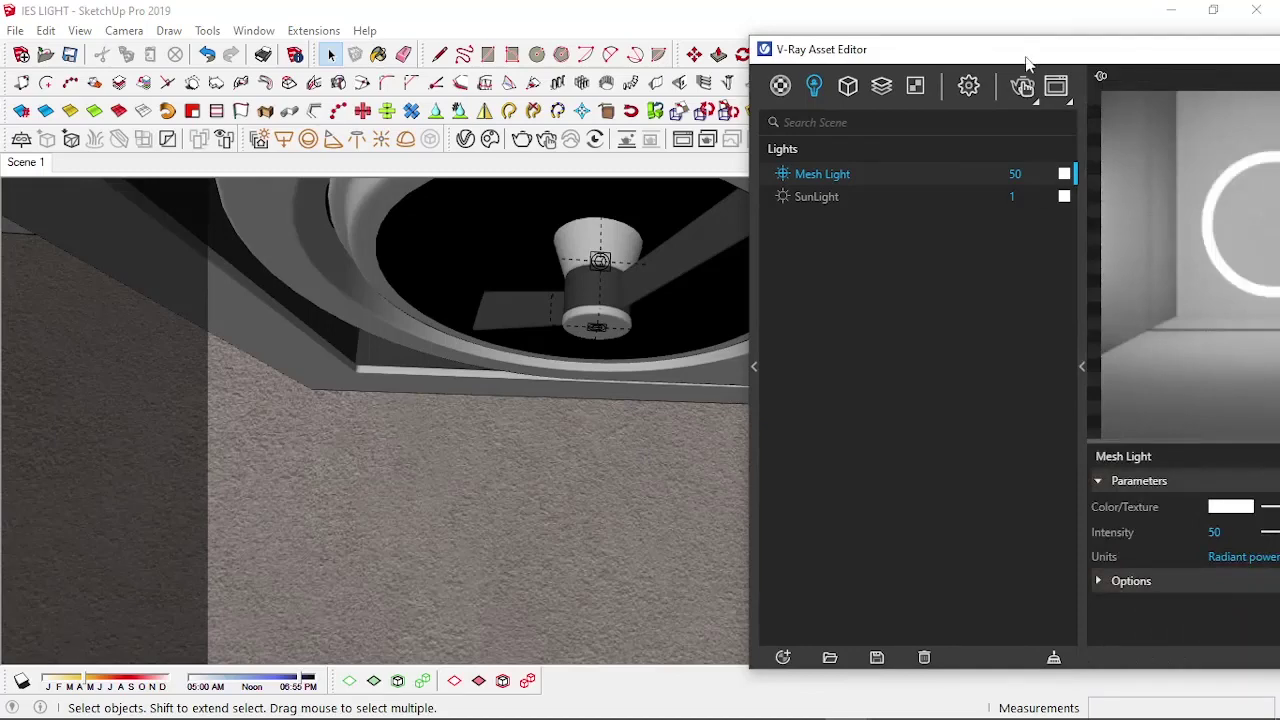
{"action": "left_click_drag", "start_coordinate": [1026, 60], "coordinate": [810, 60]}
{"action": "left_click", "coordinate": [1137, 57]}
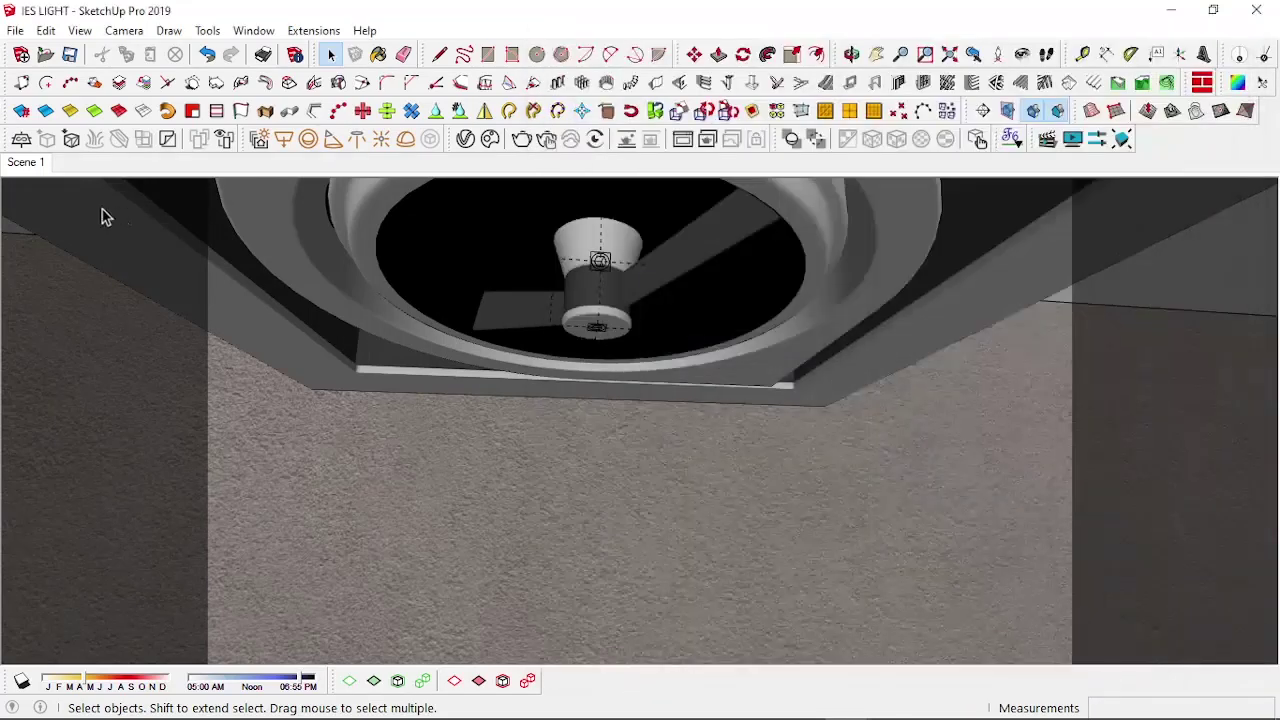
{"action": "left_click", "coordinate": [14, 165]}
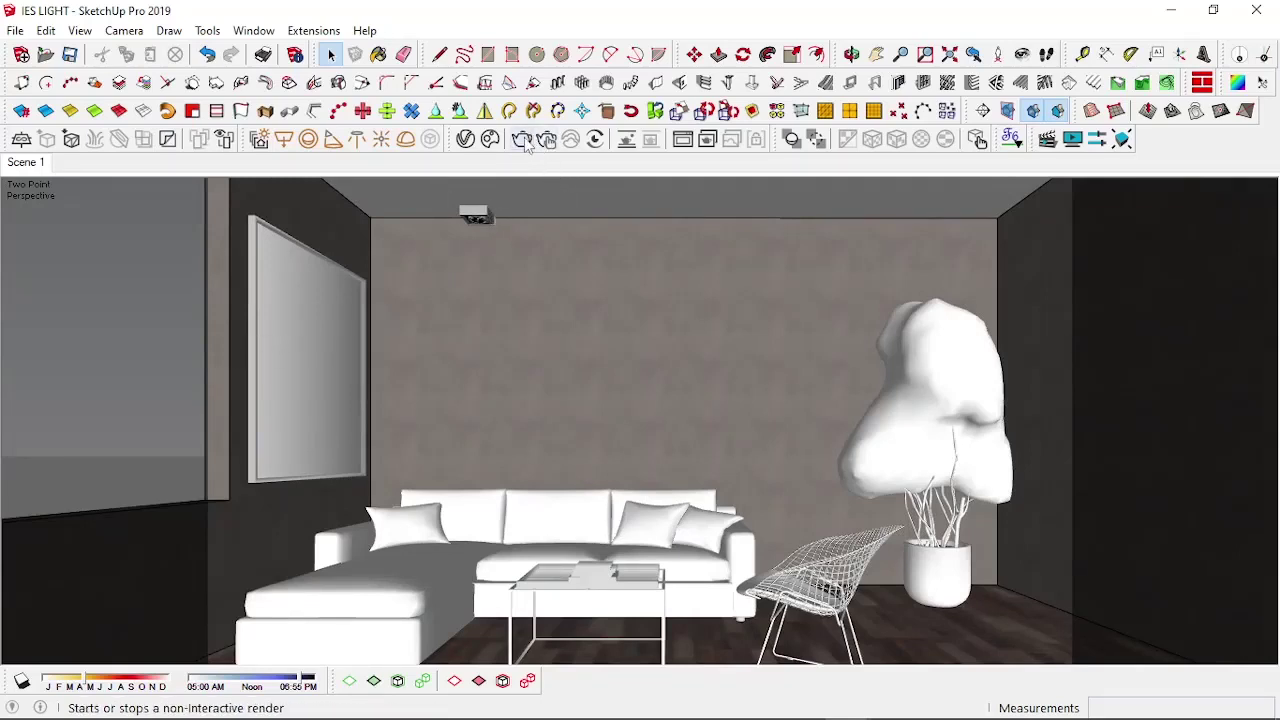
Render the room with V-Ray, inspect the dark result near the light, then minimize the Frame Buffer
{"action": "left_click", "coordinate": [522, 140]}
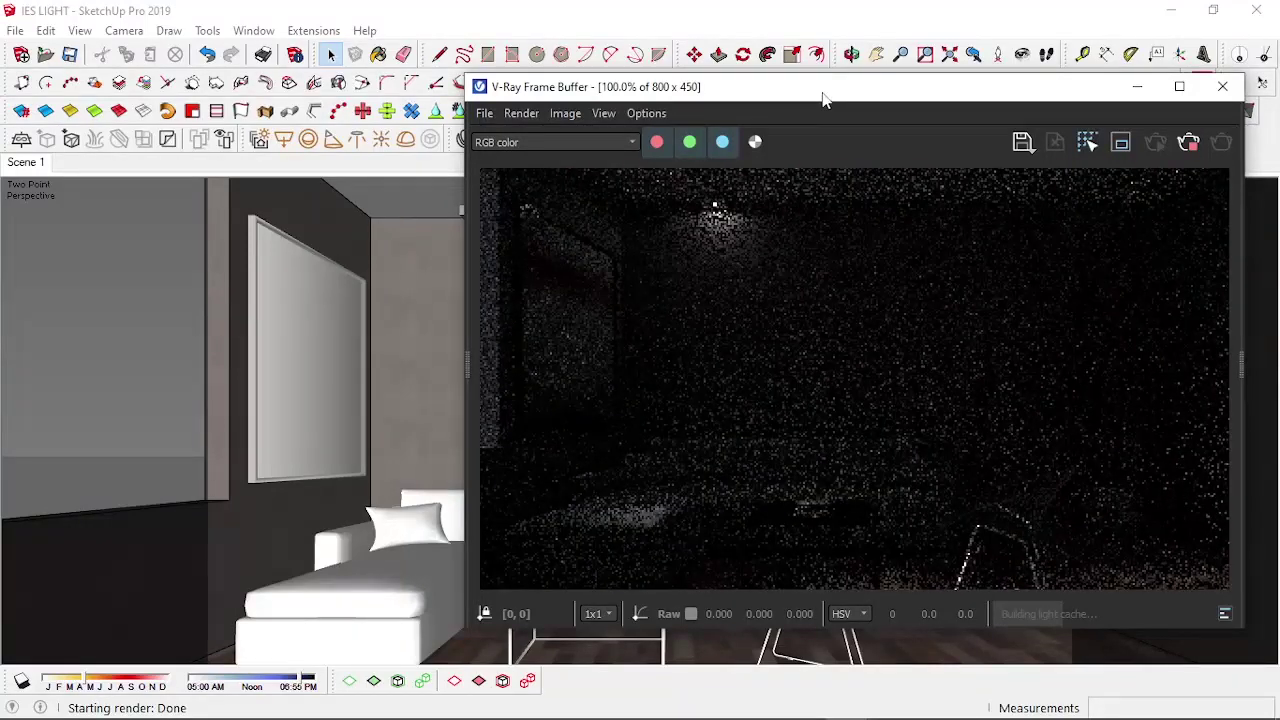
{"action": "left_click_drag", "start_coordinate": [822, 98], "coordinate": [566, 112]}
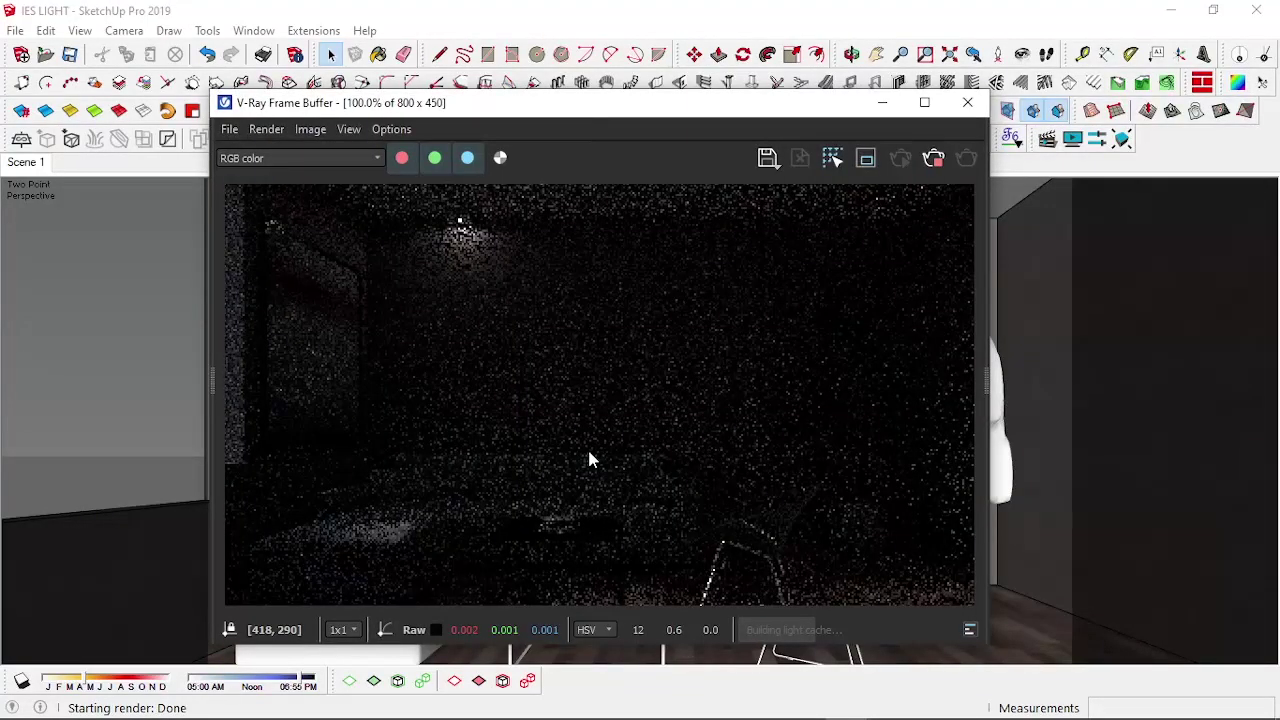
{"action": "scroll", "coordinate": [463, 229], "scroll_direction": "up", "scroll_amount": 3}
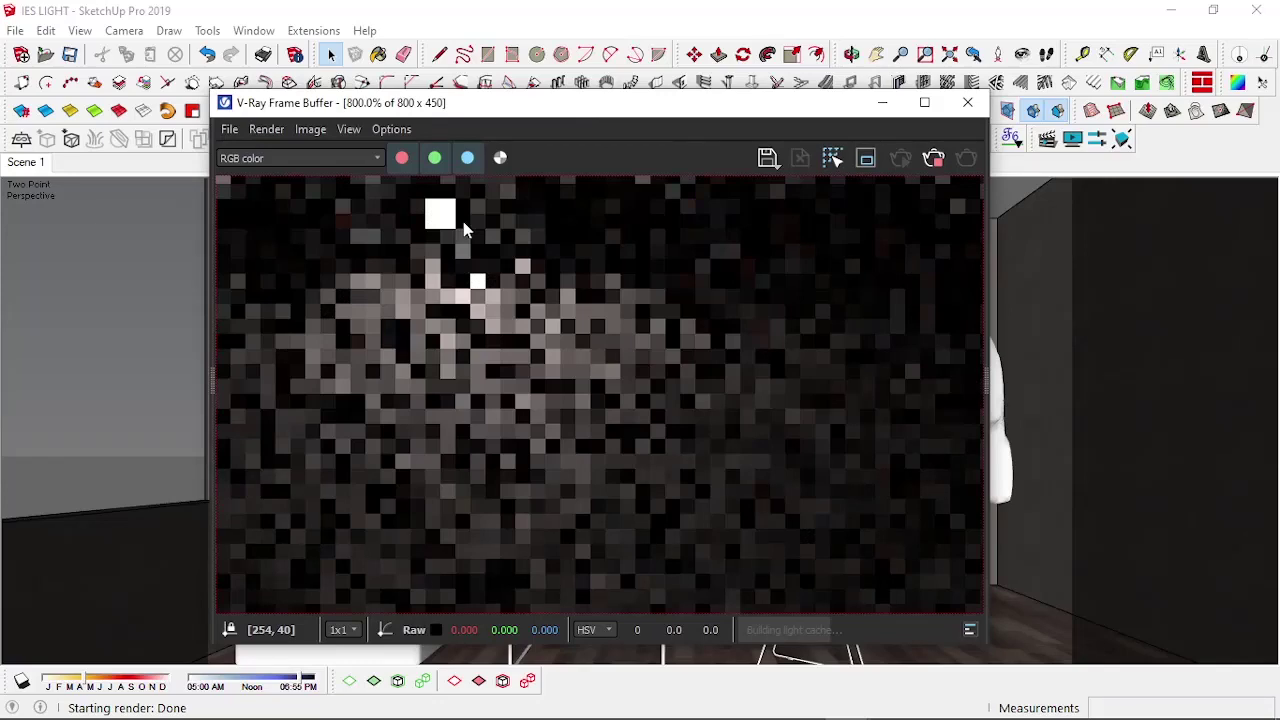
{"action": "scroll", "coordinate": [463, 229], "scroll_direction": "down", "scroll_amount": 3}
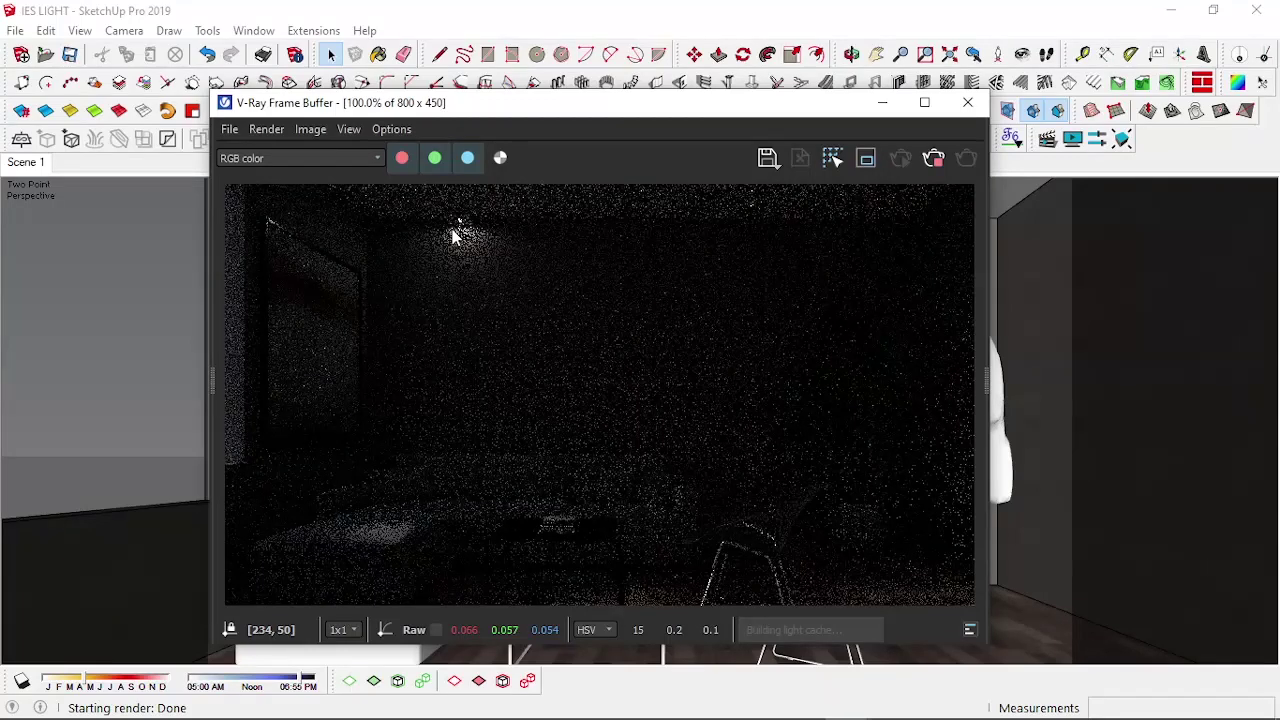
{"action": "left_click", "coordinate": [882, 102]}
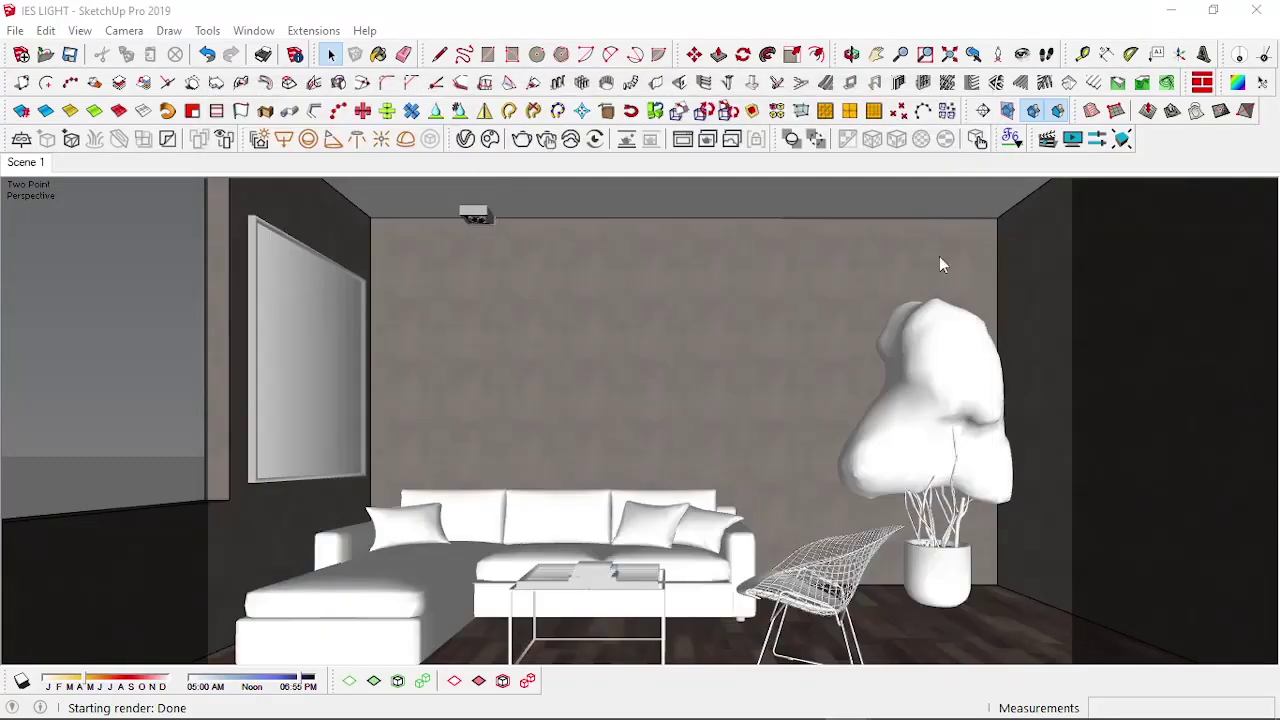
Start the V-Ray IES Light tool to bring up the IES File browser
{"action": "left_click", "coordinate": [362, 148]}
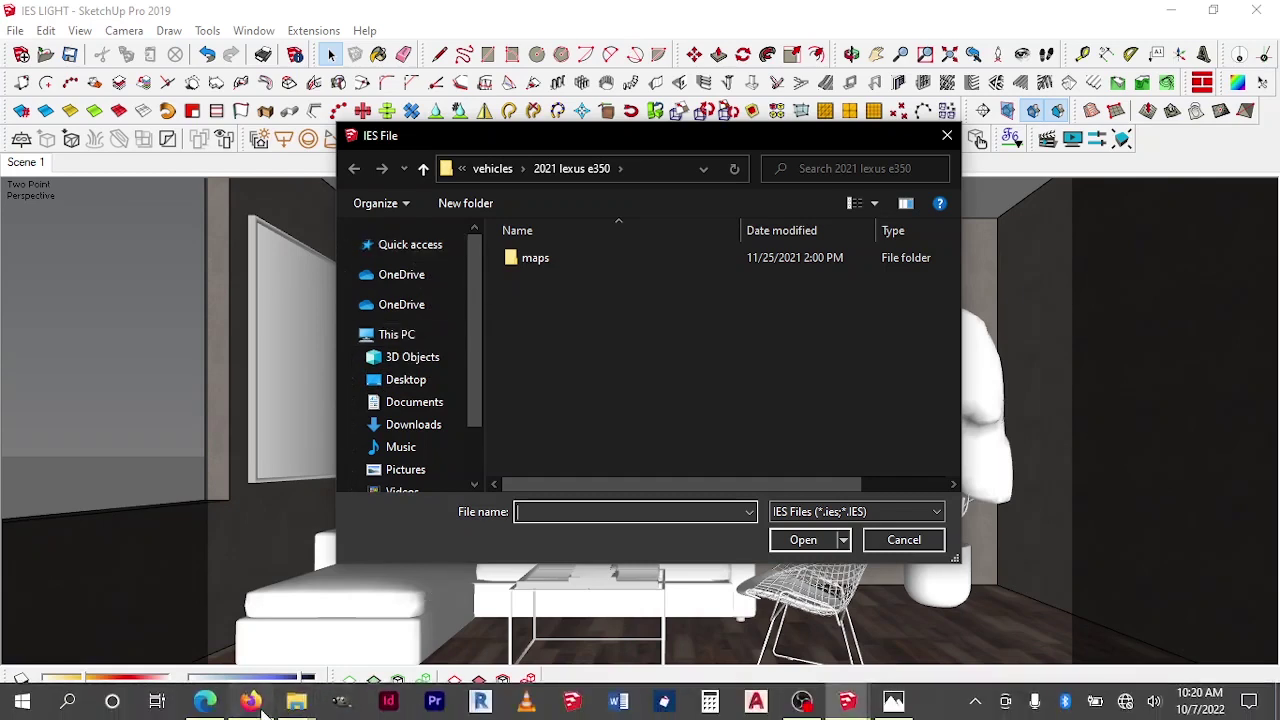
Switch to Firefox and open the LeoMoon IES Lights Pack page
{"action": "left_click", "coordinate": [250, 702]}
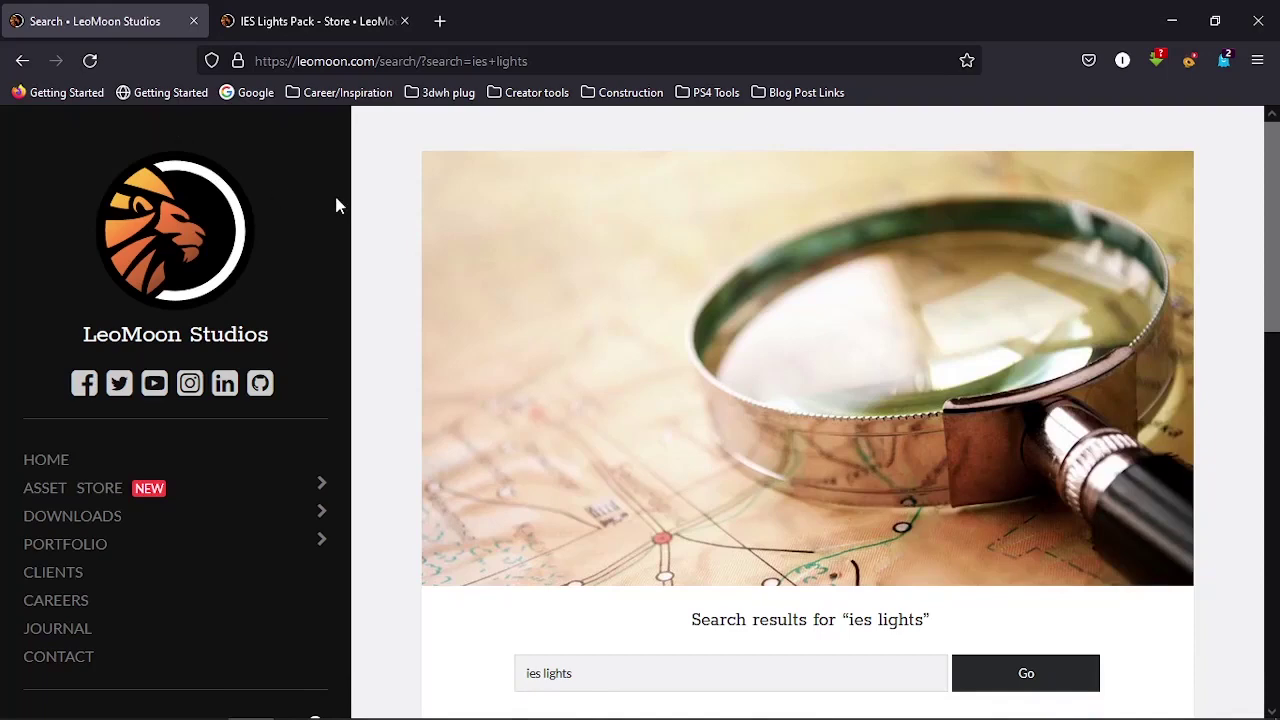
{"action": "scroll", "coordinate": [398, 217], "scroll_direction": "down", "scroll_amount": 6}
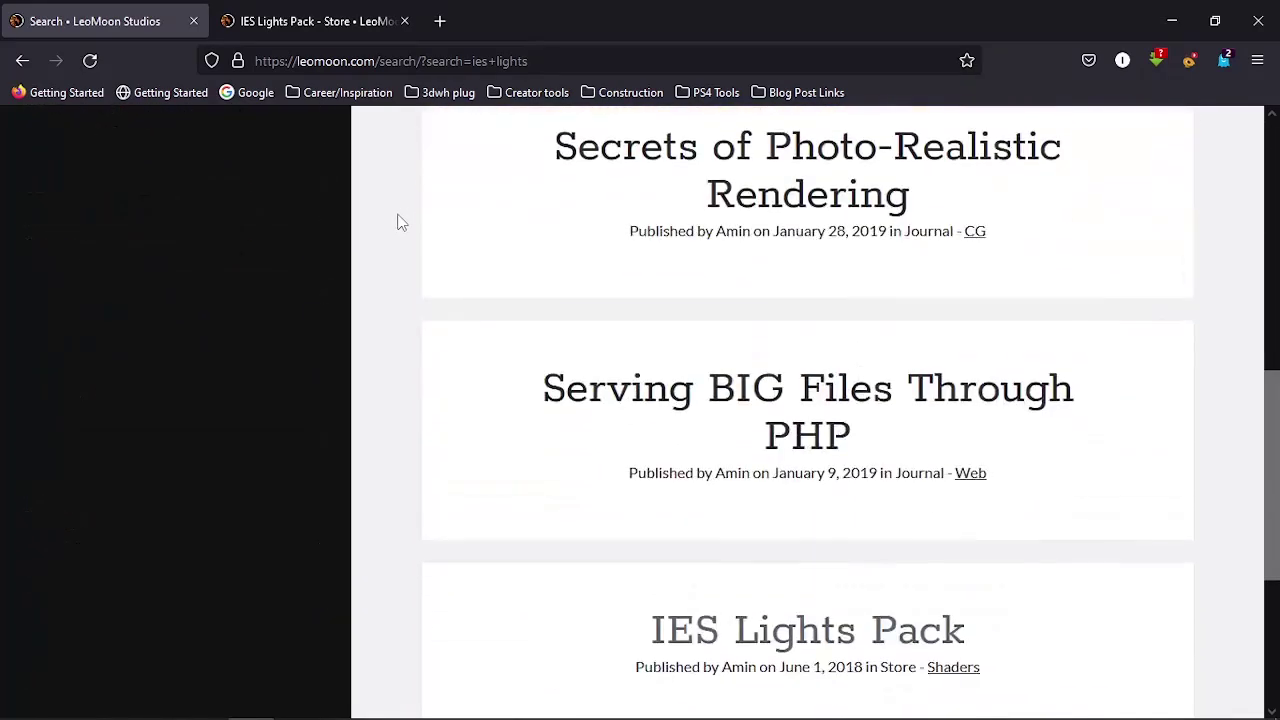
{"action": "scroll", "coordinate": [398, 217], "scroll_direction": "up", "scroll_amount": 6}
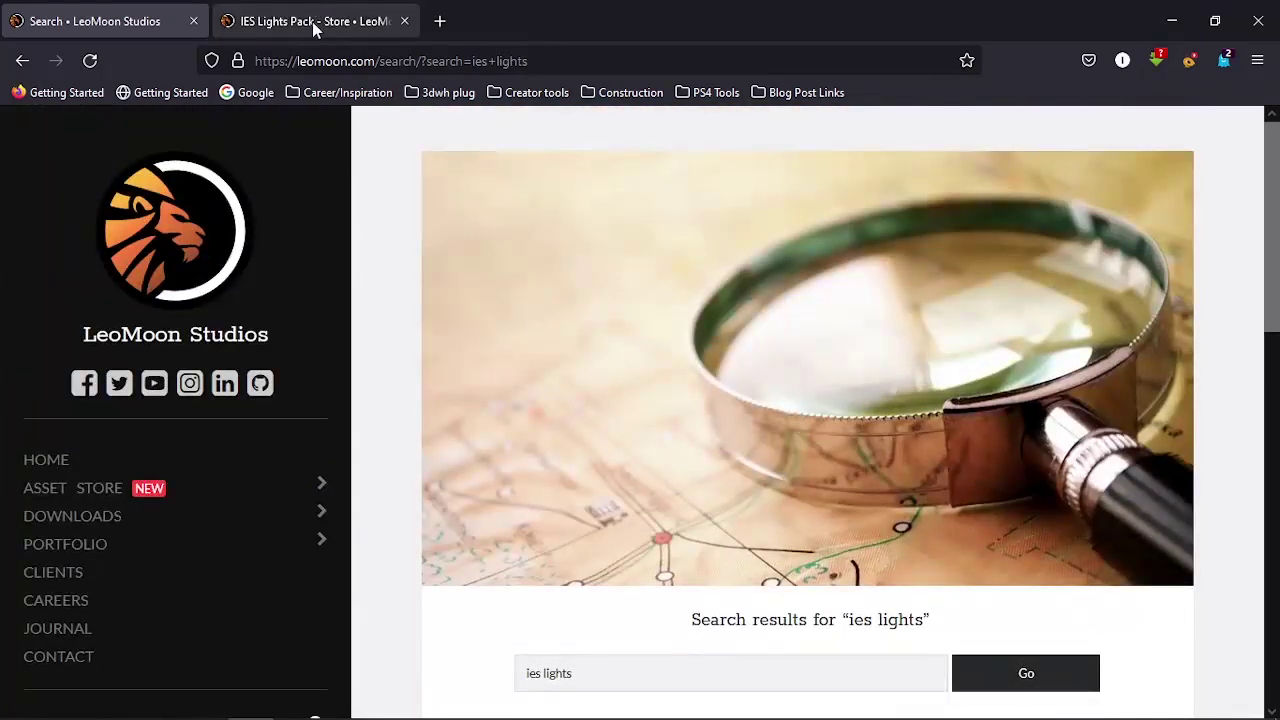
{"action": "left_click", "coordinate": [312, 21]}
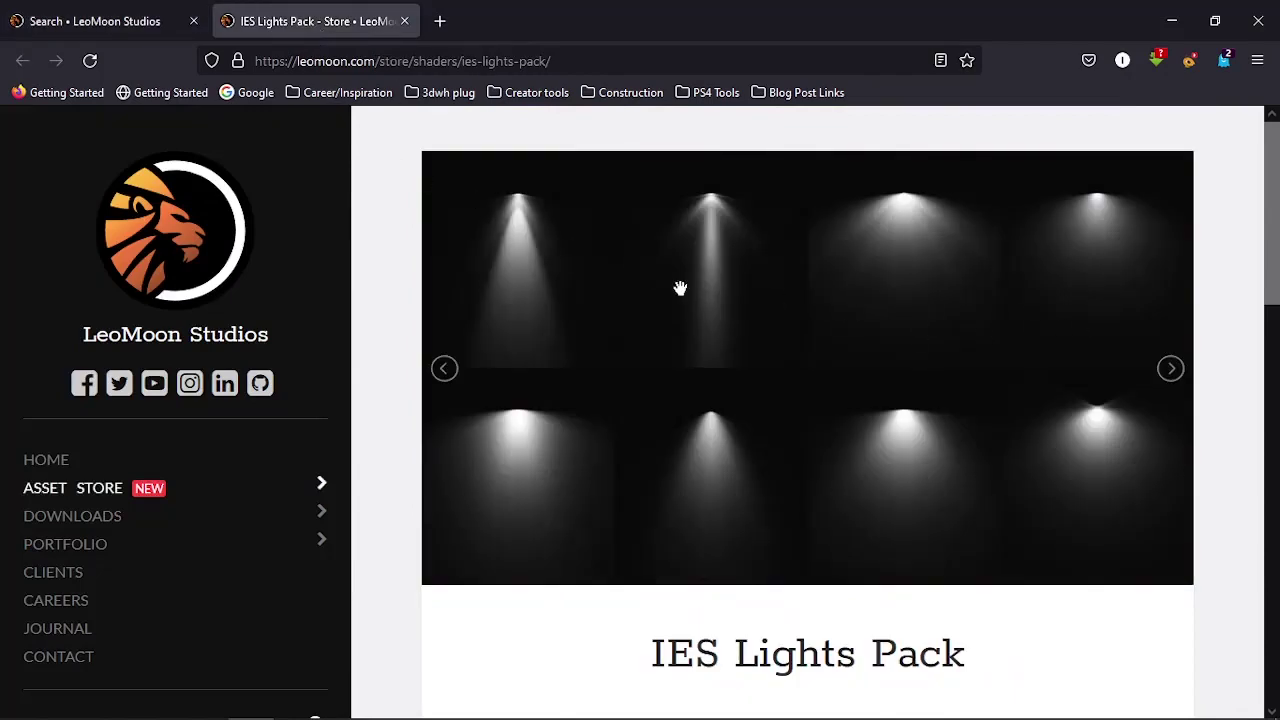
{"action": "scroll", "coordinate": [442, 297], "scroll_direction": "down", "scroll_amount": 3}
{"action": "scroll", "coordinate": [441, 300], "scroll_direction": "up", "scroll_amount": 3}
Page forward and back through the IES light preview carousel
{"action": "left_click", "coordinate": [1170, 370]}
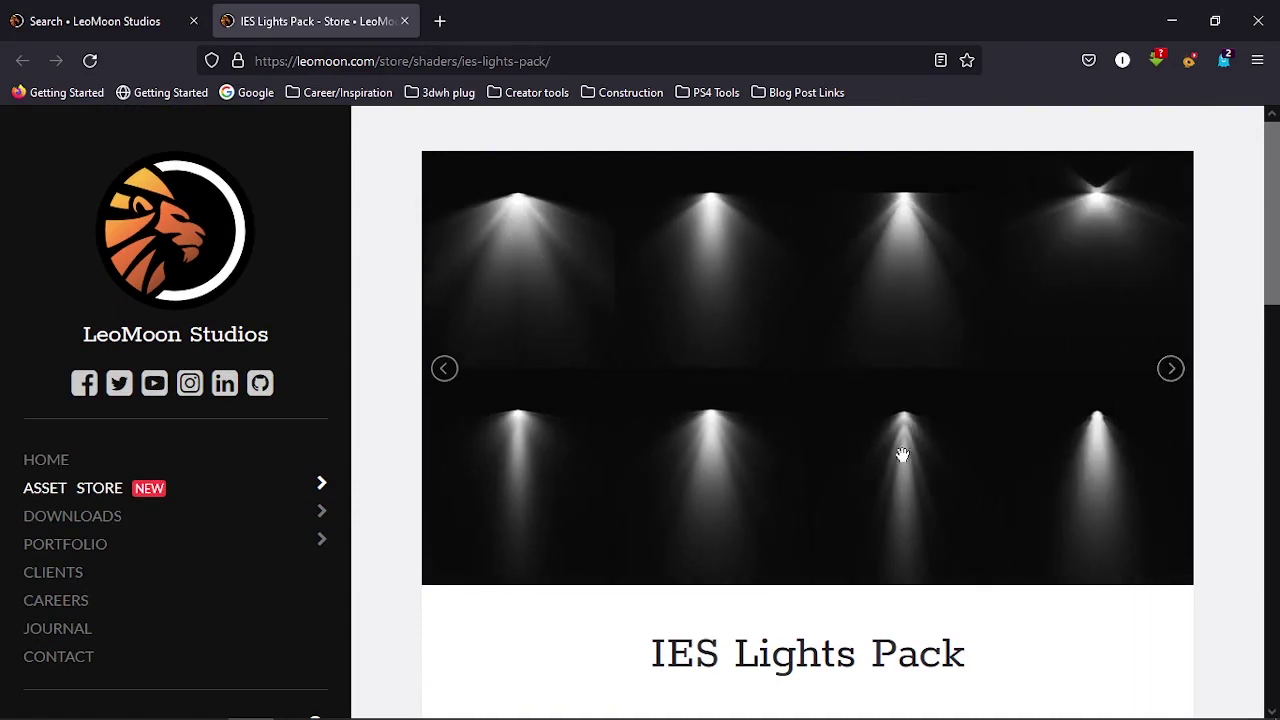
{"action": "left_click", "coordinate": [1171, 369]}
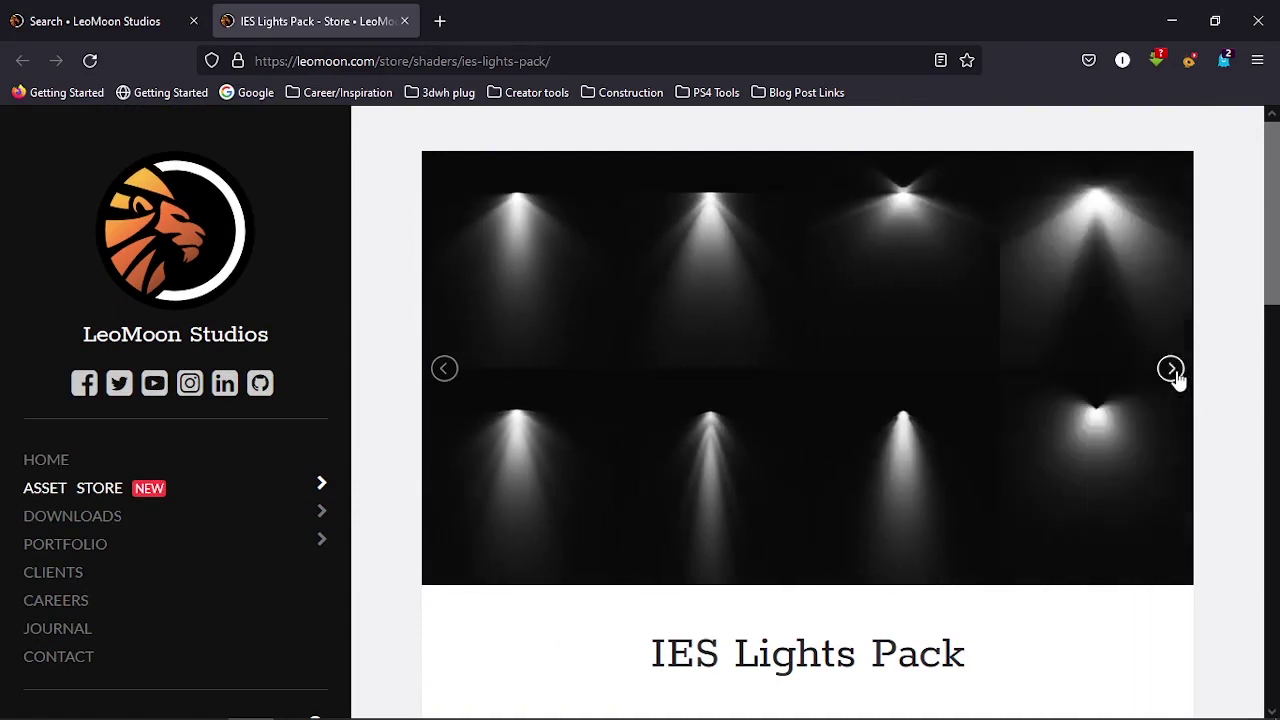
{"action": "left_click", "coordinate": [1171, 369]}
{"action": "left_click", "coordinate": [1171, 369]}
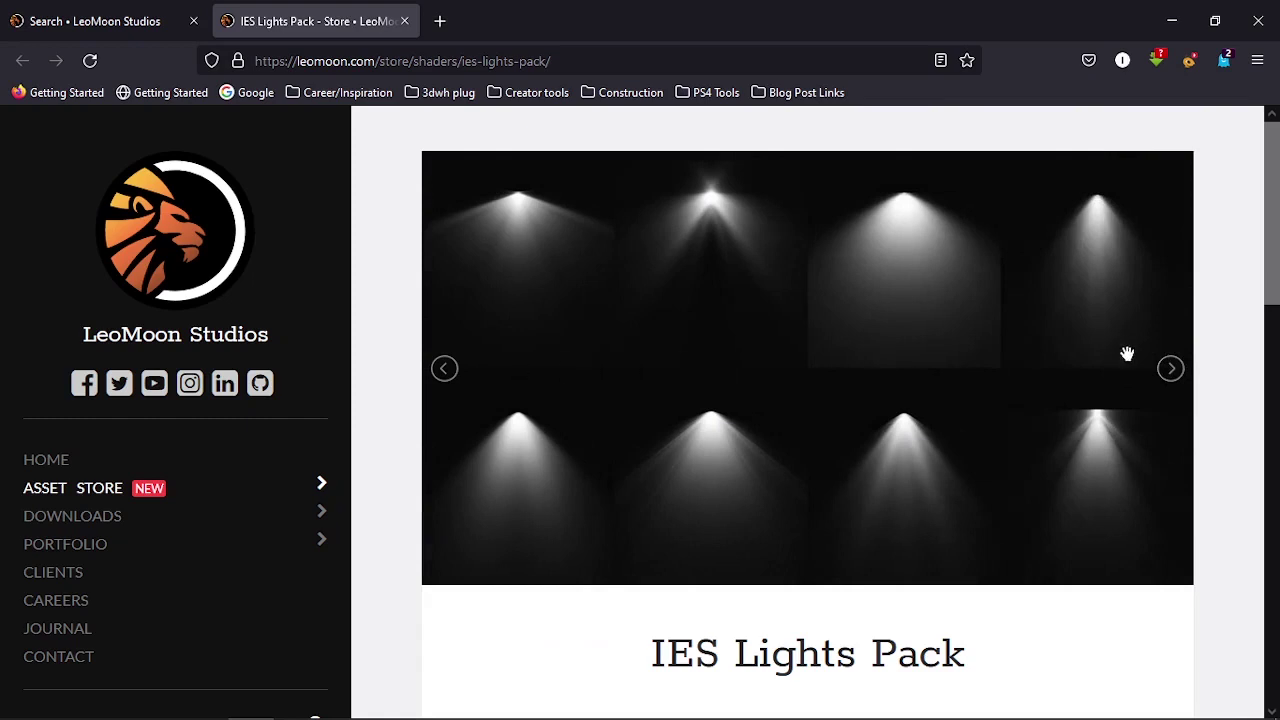
{"action": "left_click", "coordinate": [1170, 375]}
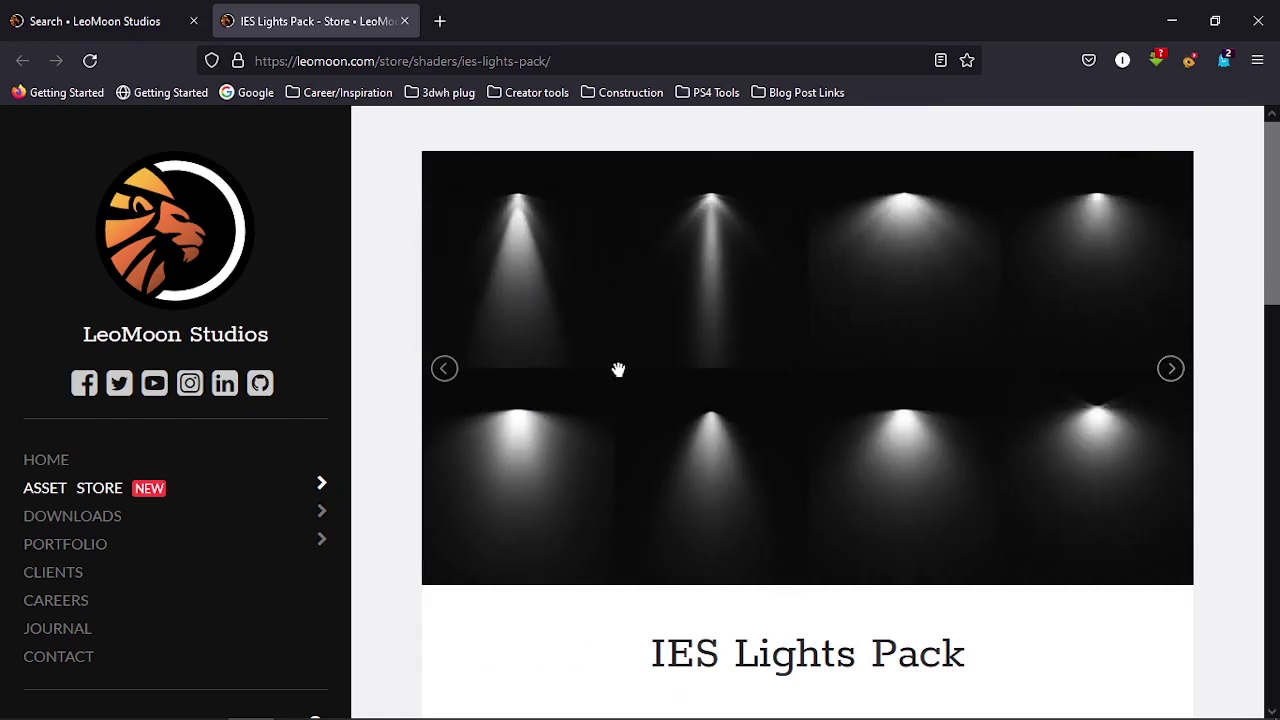
{"action": "left_click", "coordinate": [444, 370]}
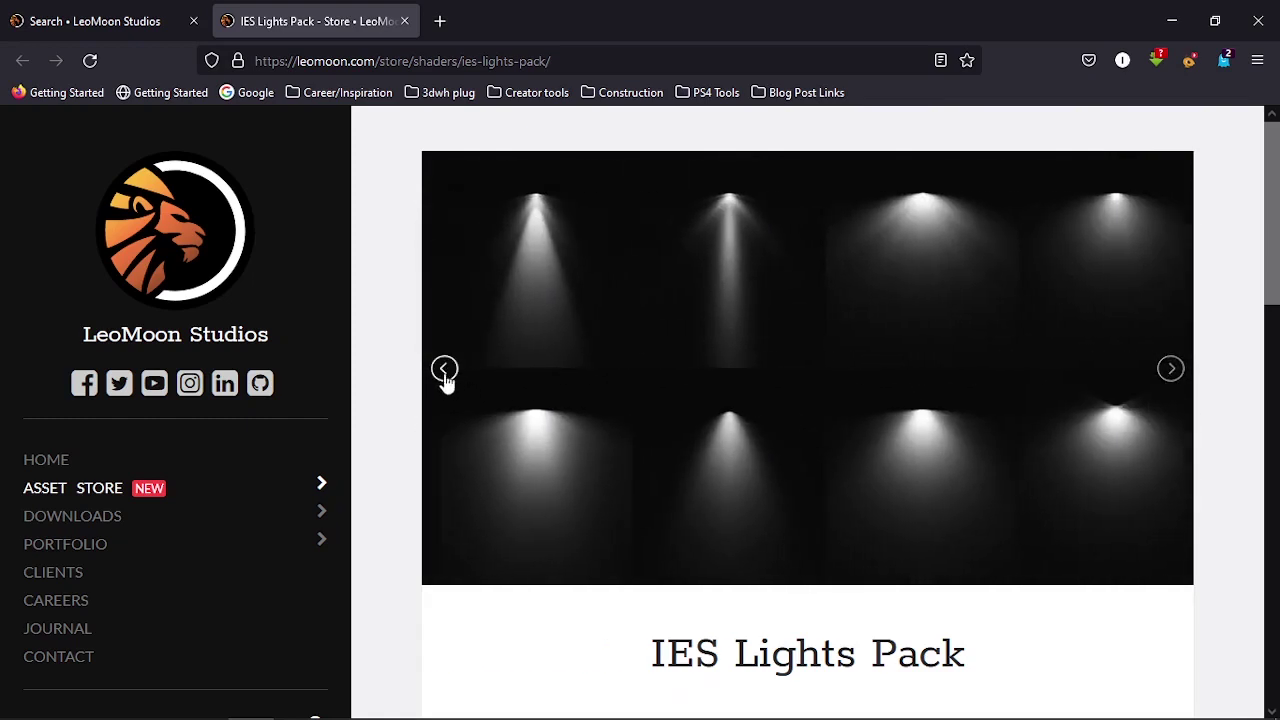
Scroll down to the Free Download section, then return to SketchUp's IES file picker
{"action": "scroll", "coordinate": [551, 377], "scroll_direction": "down", "scroll_amount": 10}
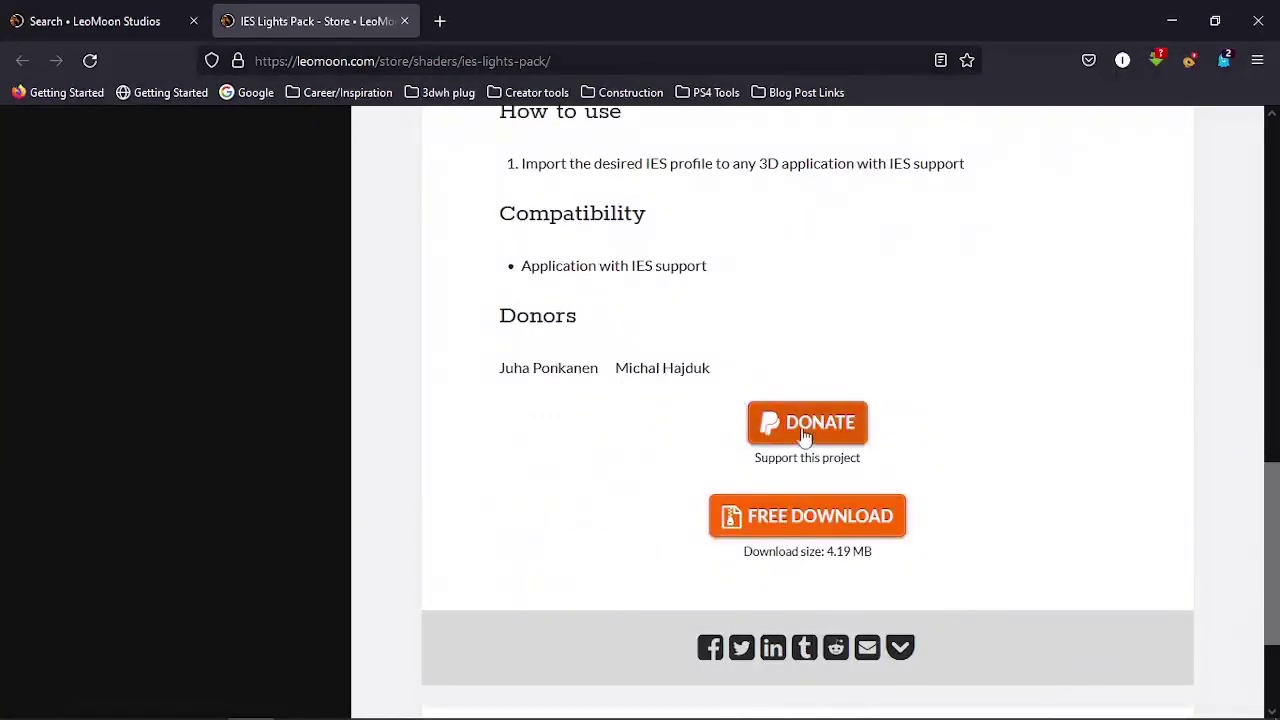
{"action": "scroll", "coordinate": [757, 371], "scroll_direction": "up", "scroll_amount": 10}
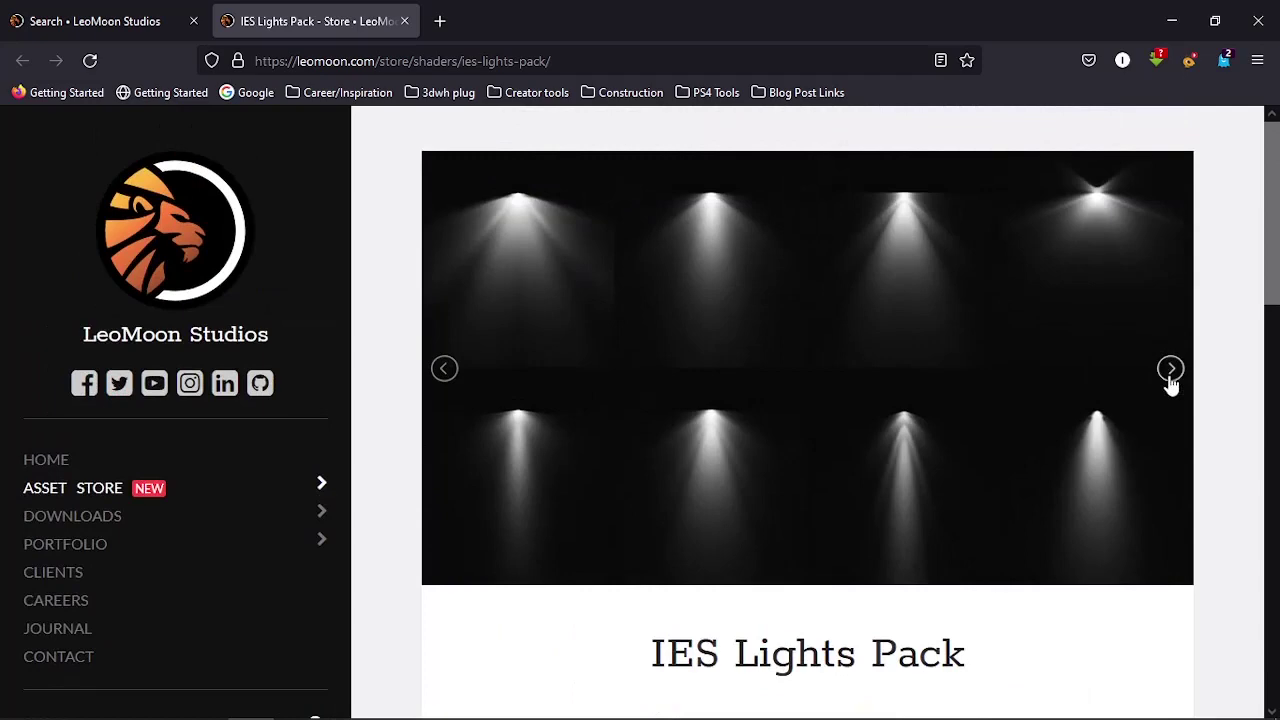
{"action": "left_click", "coordinate": [1170, 370]}
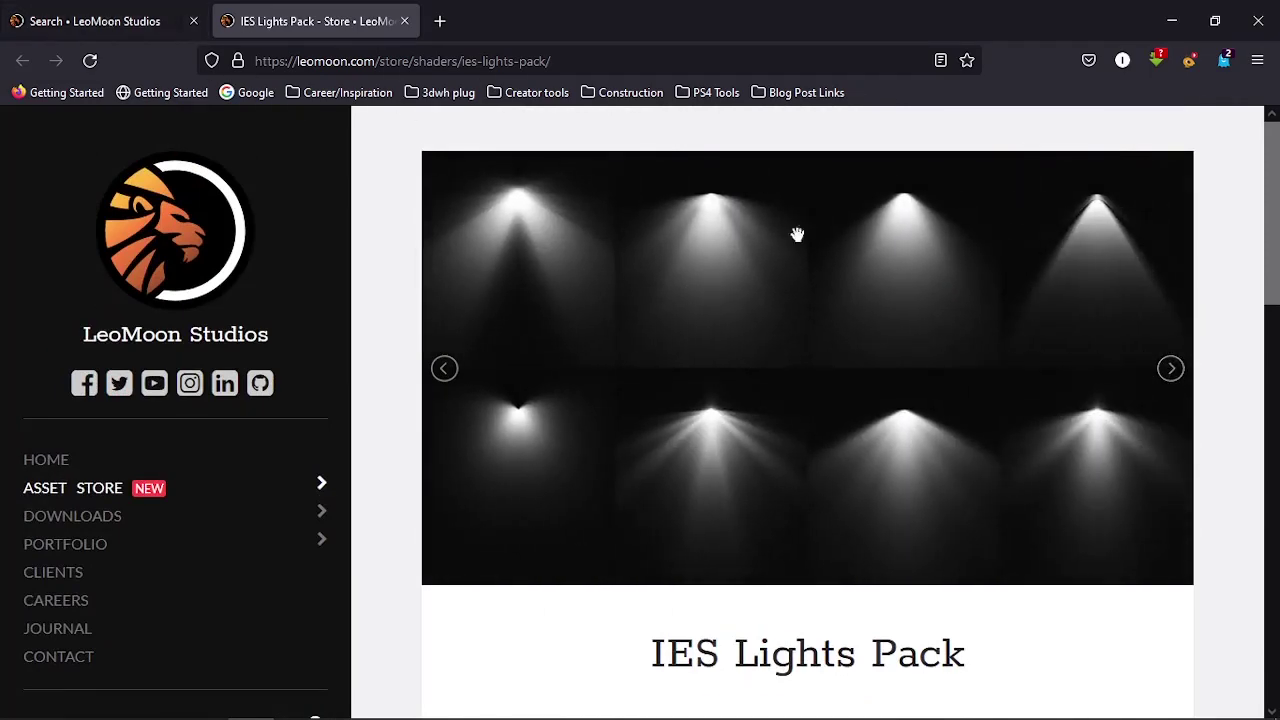
{"action": "scroll", "coordinate": [874, 384], "scroll_direction": "down", "scroll_amount": 10}
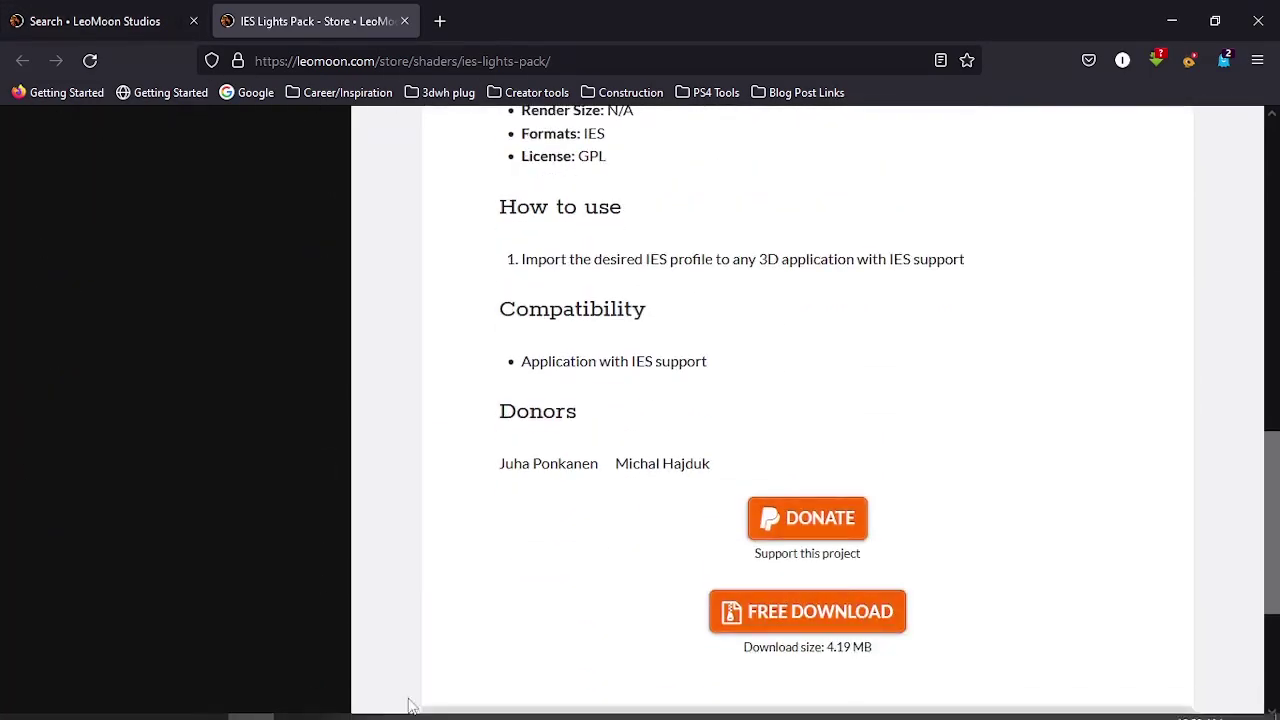
{"action": "mouse_move", "coordinate": [847, 700]}
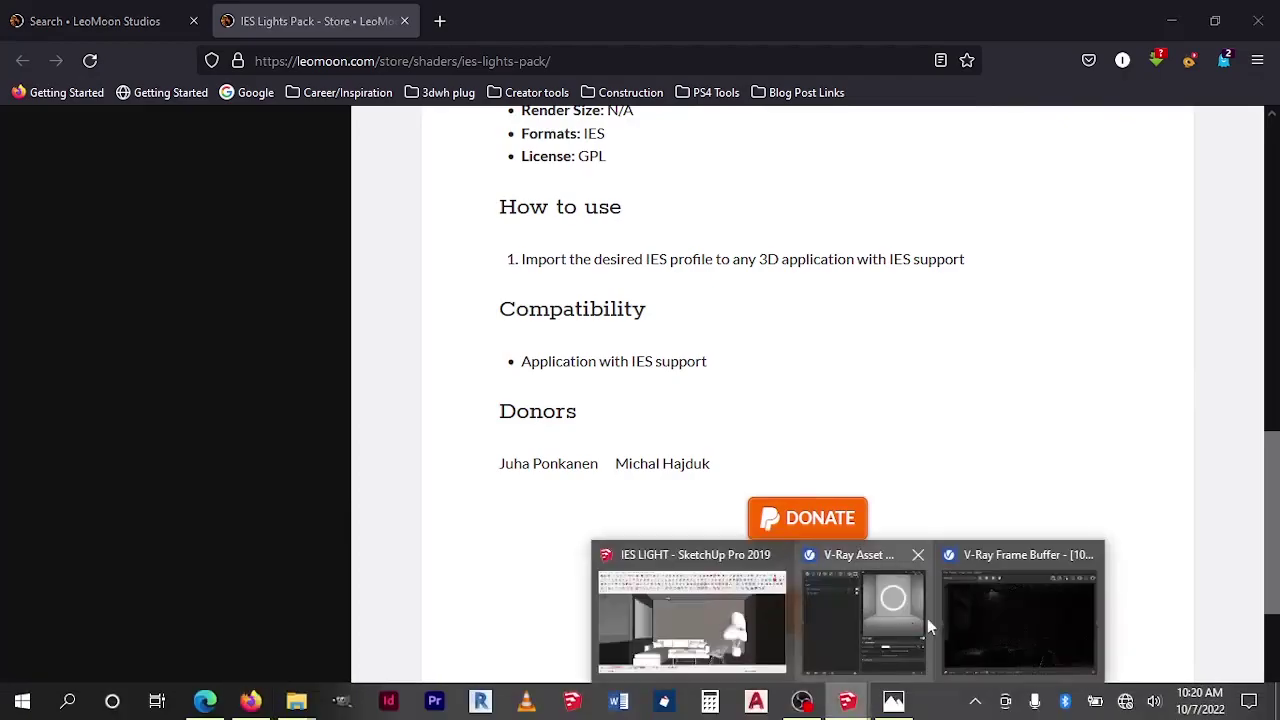
{"action": "left_click", "coordinate": [960, 614]}
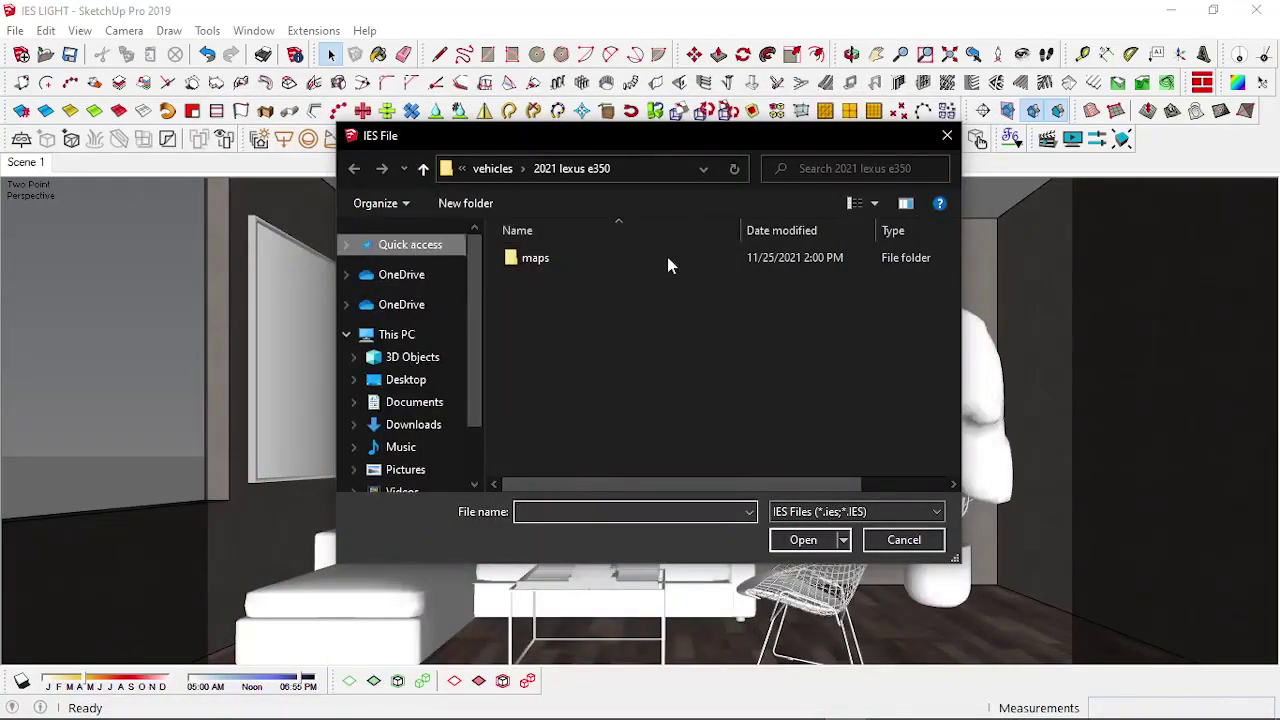
Browse the IES File dialog to MODELS > IES > leomoon-dot-com_ies-lights-pack > ies-lights-pack
{"action": "scroll", "coordinate": [663, 285], "scroll_direction": "down", "scroll_amount": 2}
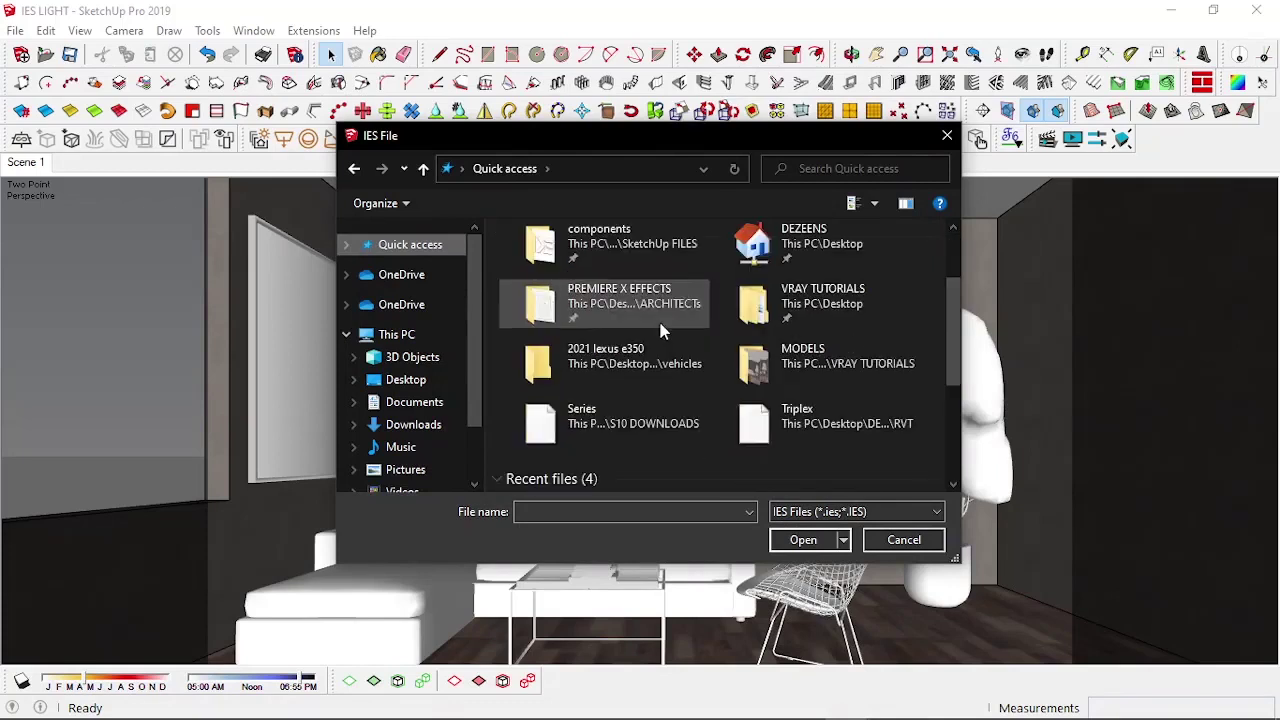
{"action": "double_click", "coordinate": [831, 362]}
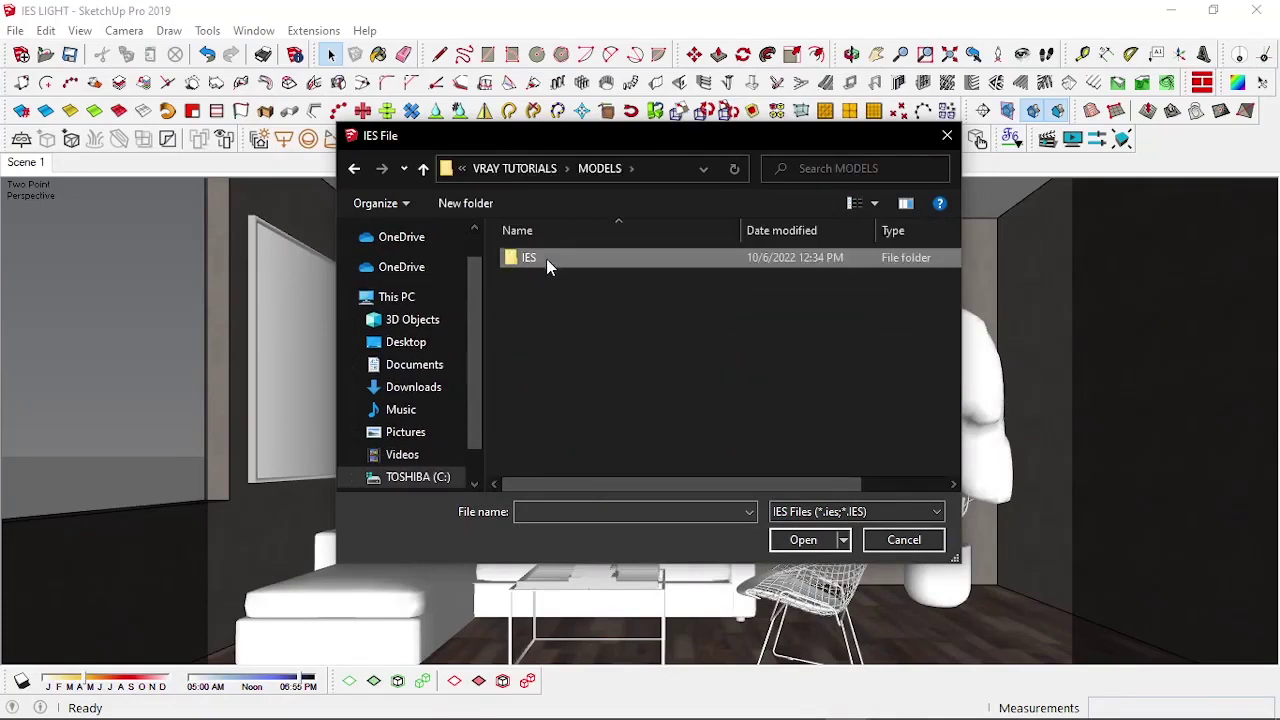
{"action": "double_click", "coordinate": [546, 257]}
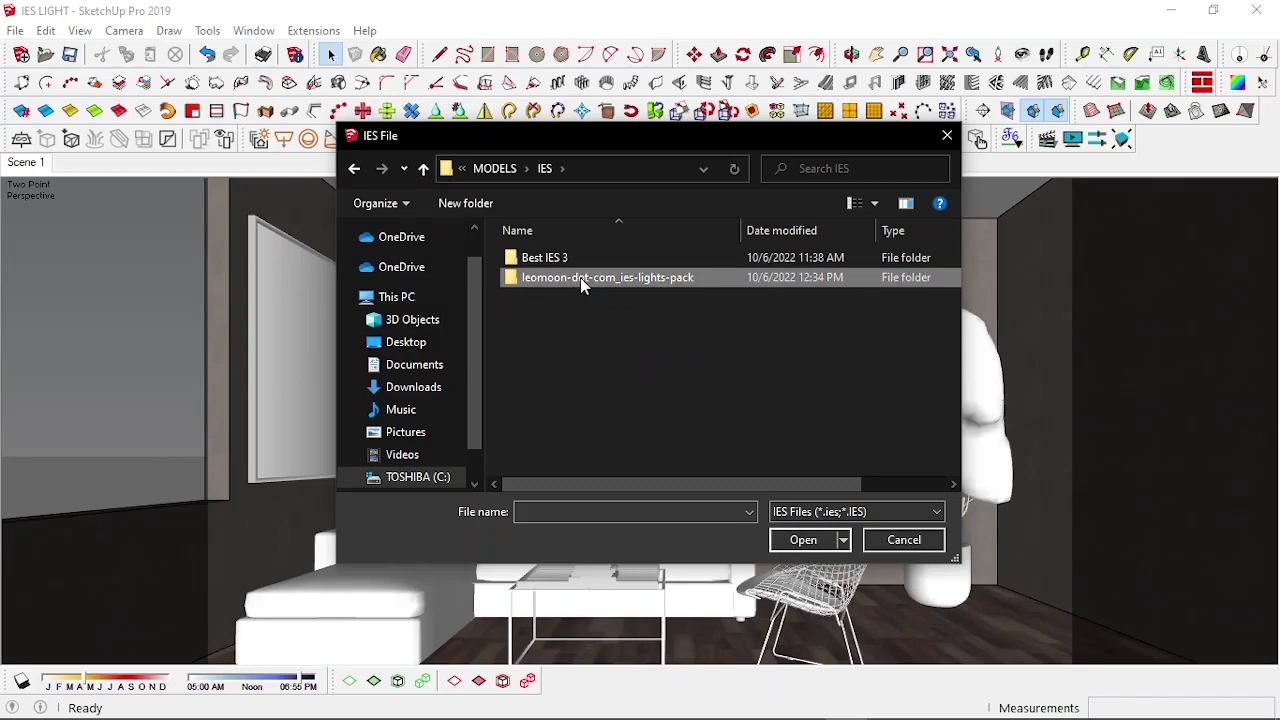
{"action": "double_click", "coordinate": [580, 277]}
{"action": "double_click", "coordinate": [558, 260]}
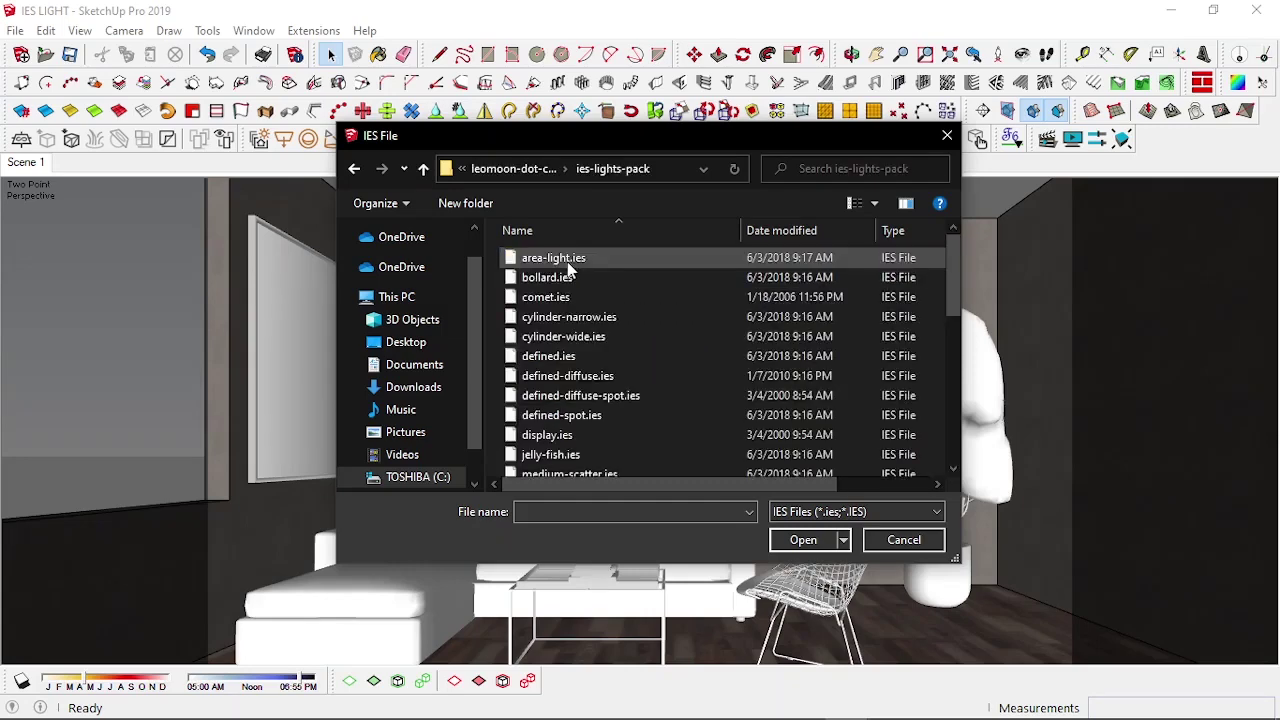
{"action": "scroll", "coordinate": [568, 295], "scroll_direction": "down", "scroll_amount": 8}
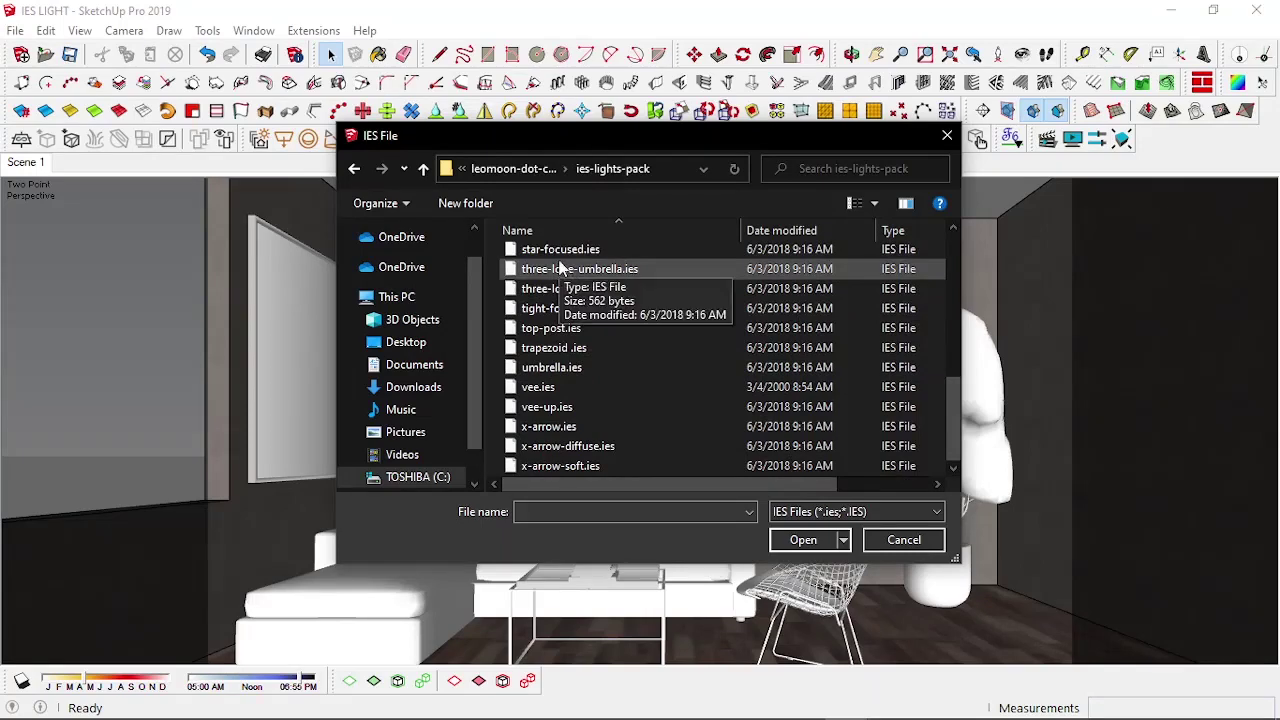
{"action": "scroll", "coordinate": [562, 285], "scroll_direction": "up", "scroll_amount": 2}
Return to the IES Lights Pack page in Firefox and view another set of previews
{"action": "mouse_move", "coordinate": [310, 708]}
{"action": "left_click", "coordinate": [251, 701]}
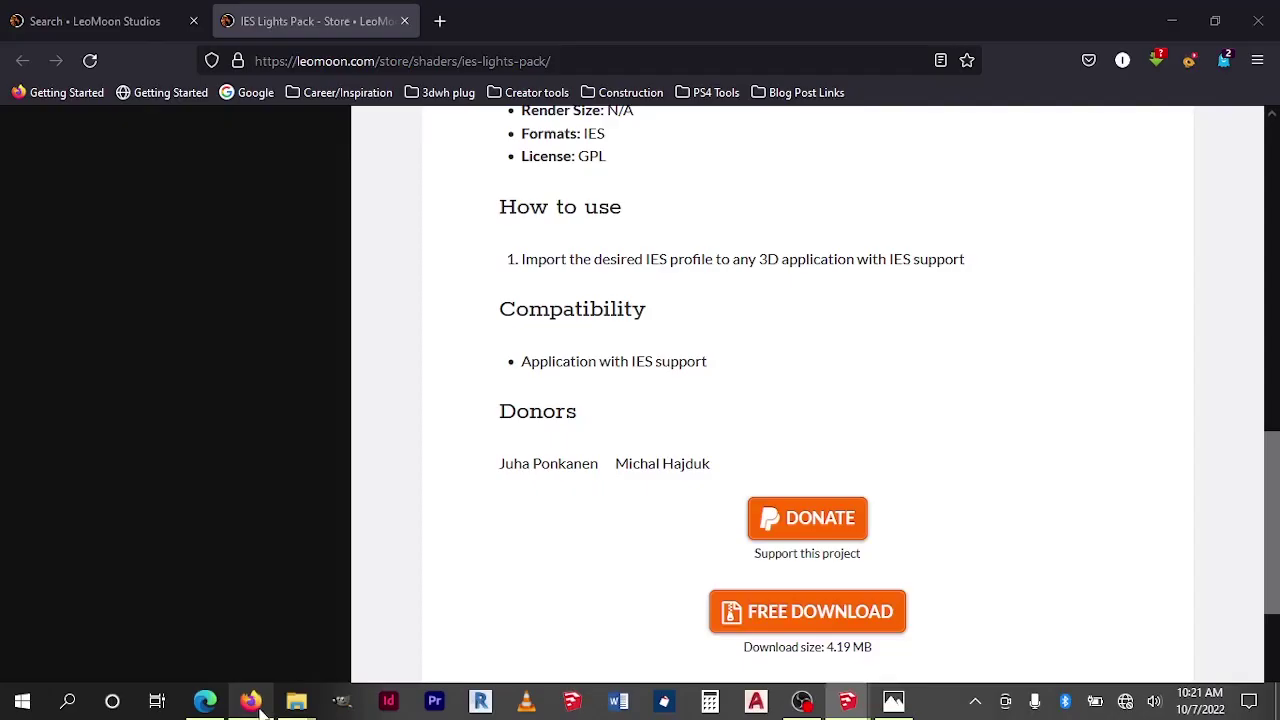
{"action": "scroll", "coordinate": [710, 420], "scroll_direction": "up", "scroll_amount": 10}
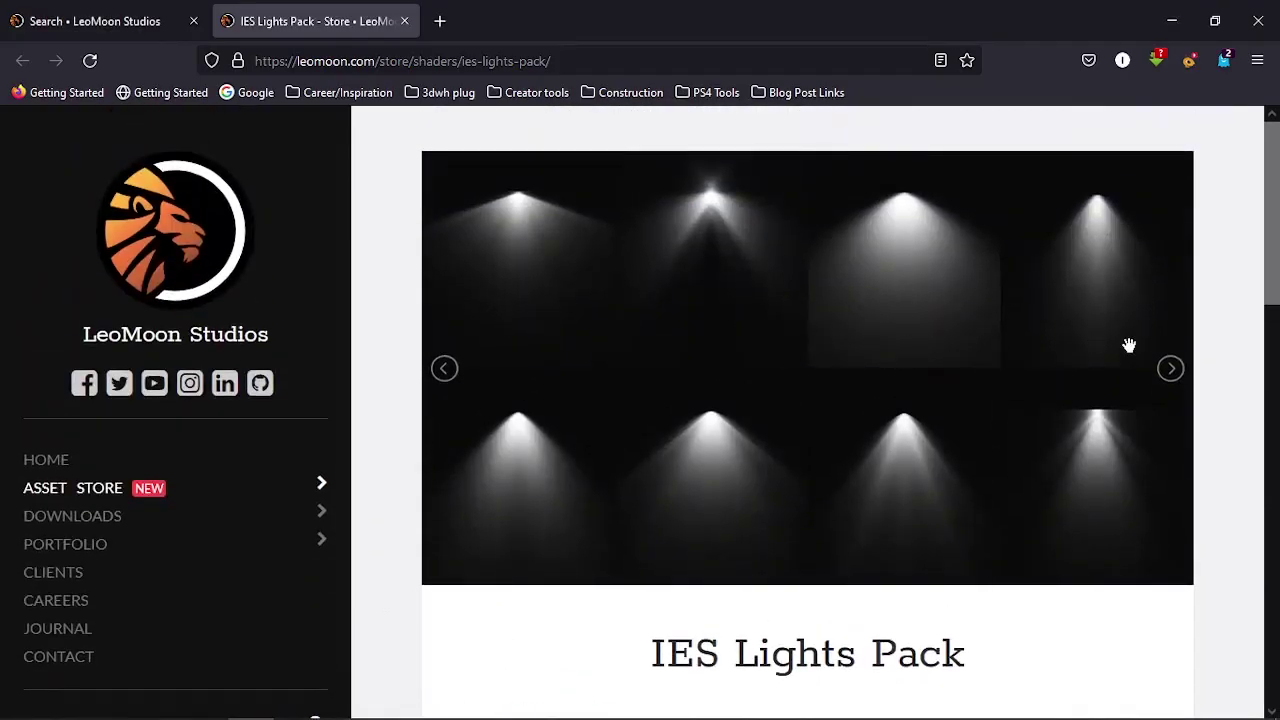
{"action": "left_click", "coordinate": [1171, 370]}
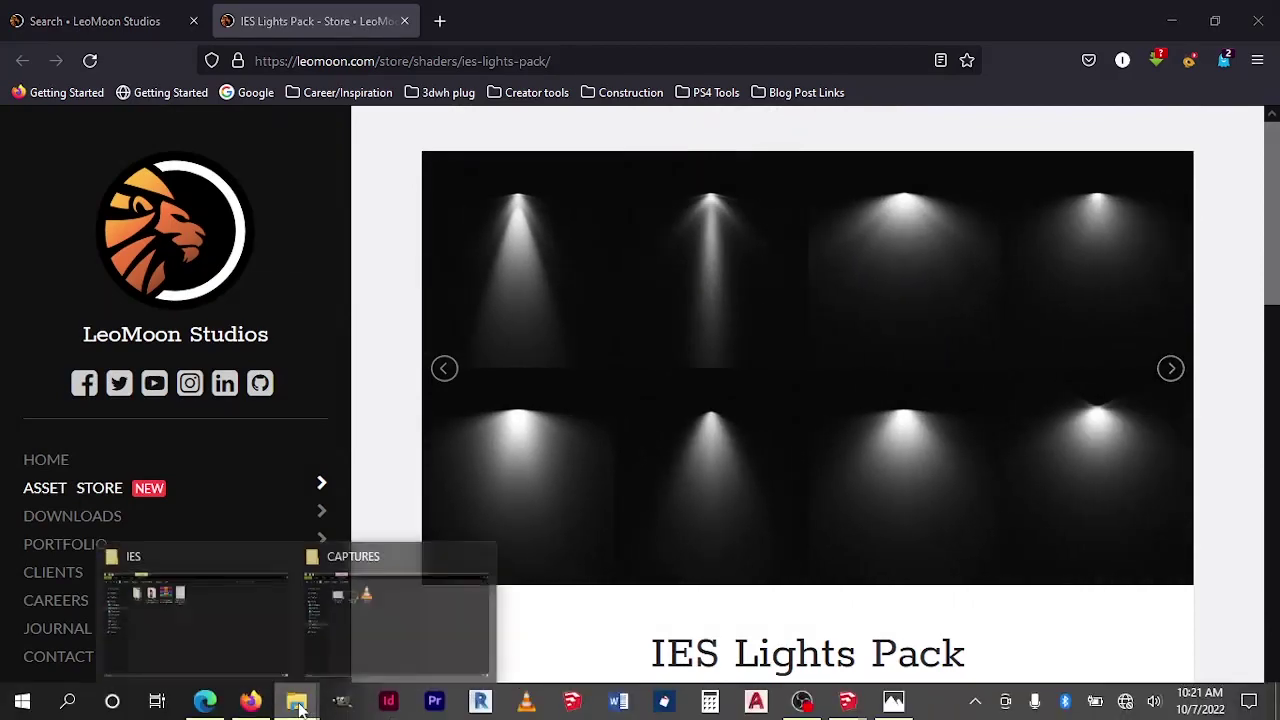
Back in SketchUp, pick three-lobe-vee.ies in the IES file picker and open it
{"action": "mouse_move", "coordinate": [296, 703]}
{"action": "mouse_move", "coordinate": [848, 701]}
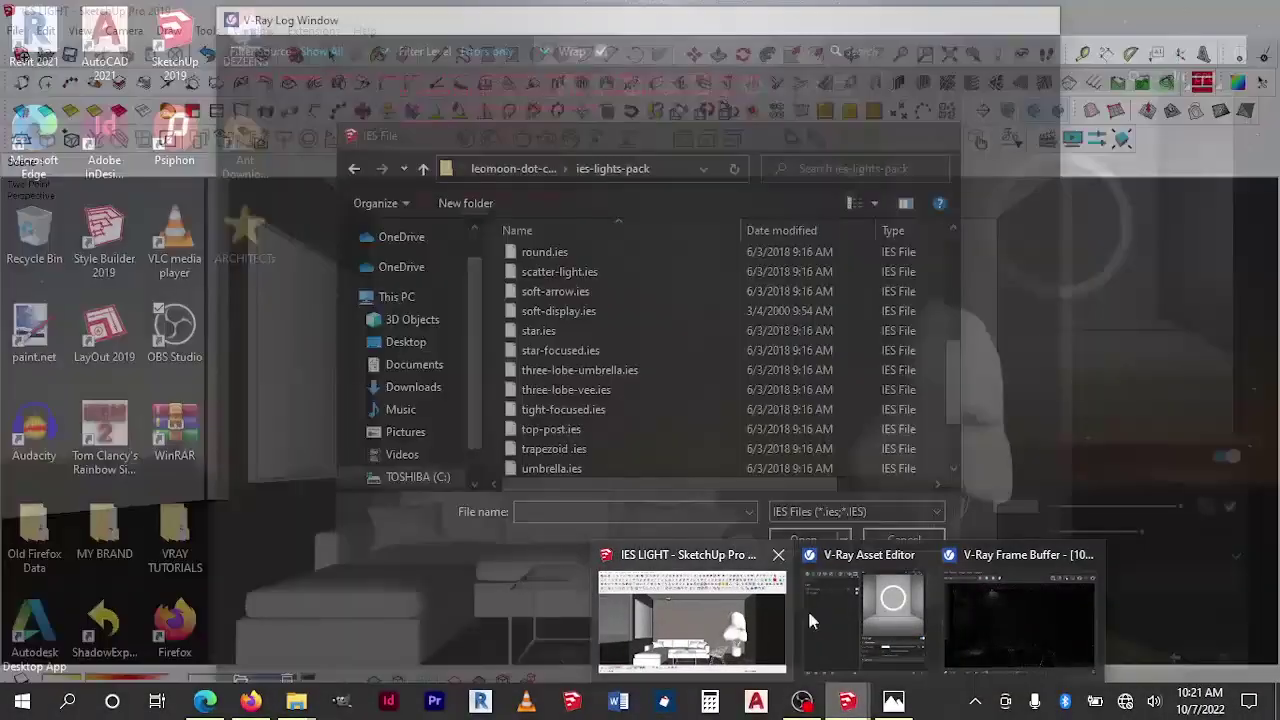
{"action": "left_click", "coordinate": [810, 610]}
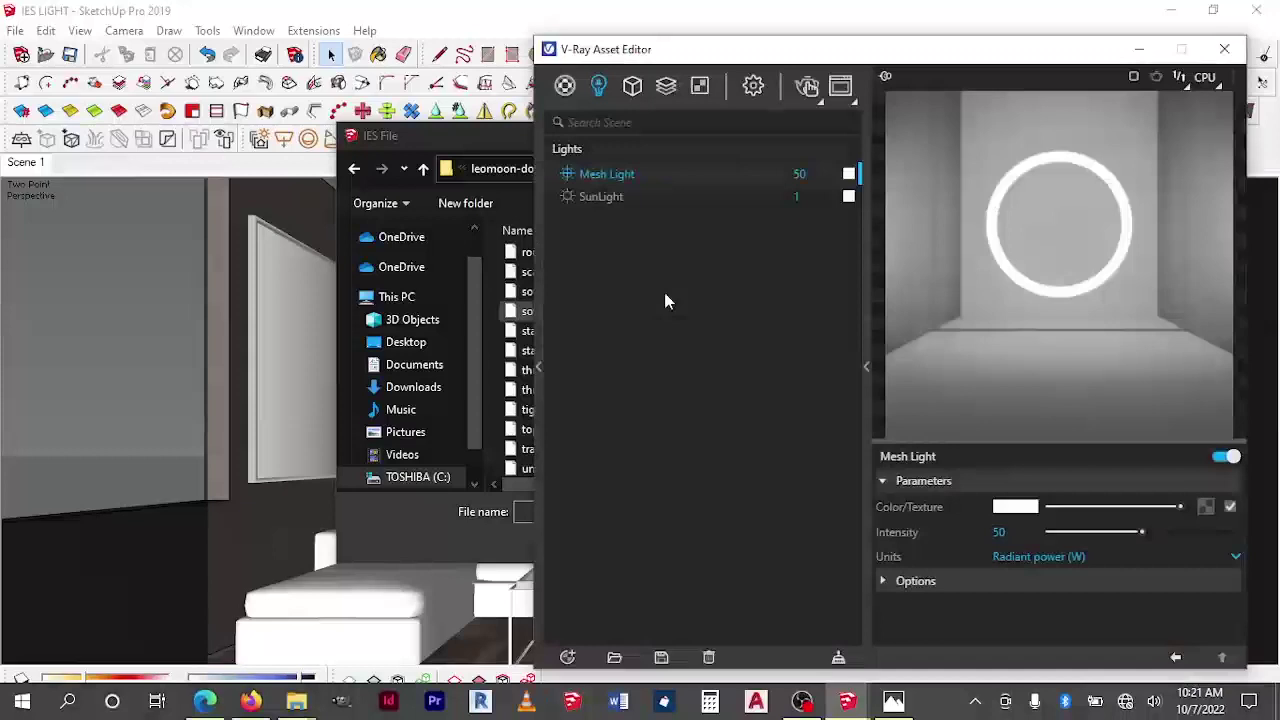
{"action": "left_click", "coordinate": [517, 142]}
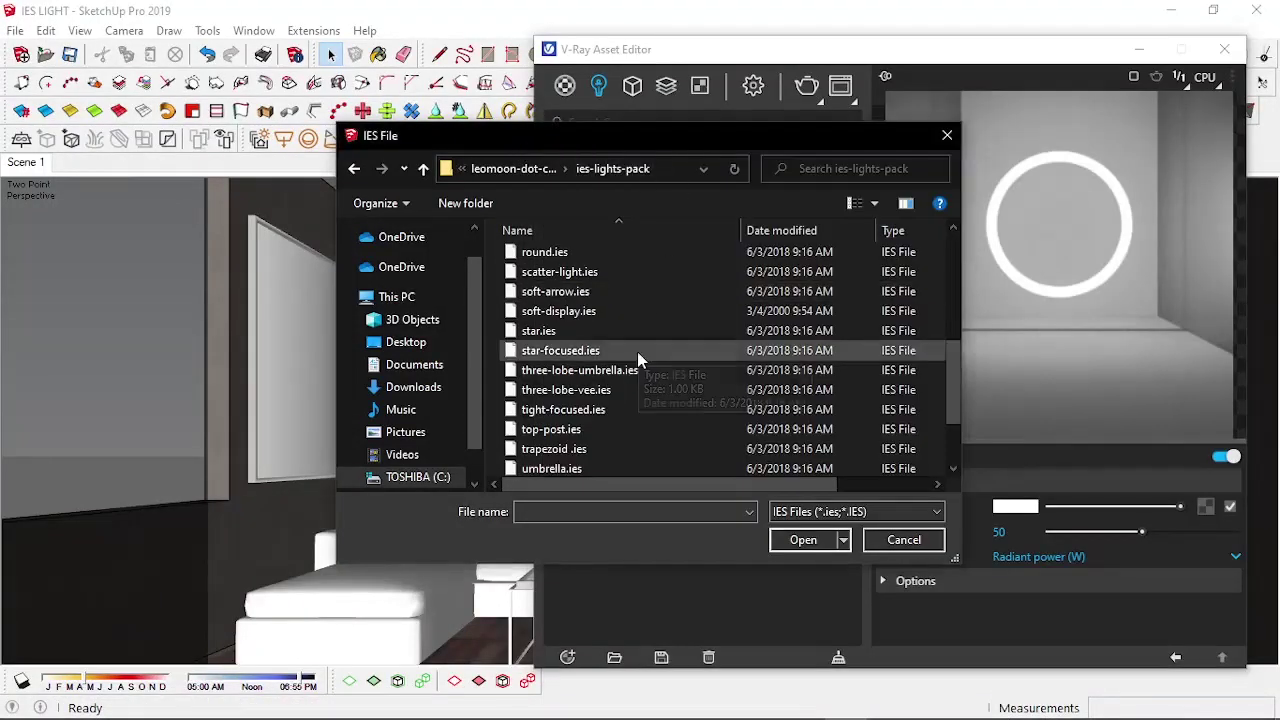
{"action": "scroll", "coordinate": [636, 352], "scroll_direction": "down", "scroll_amount": 2}
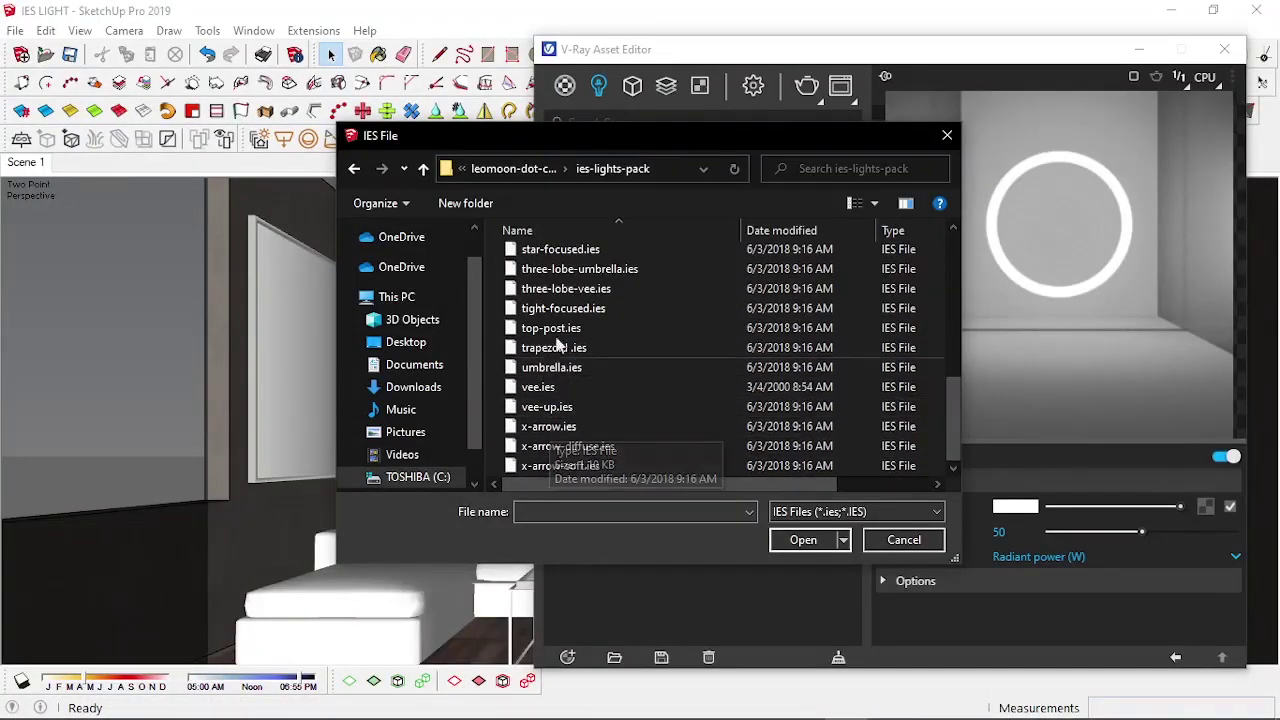
{"action": "left_click", "coordinate": [563, 289]}
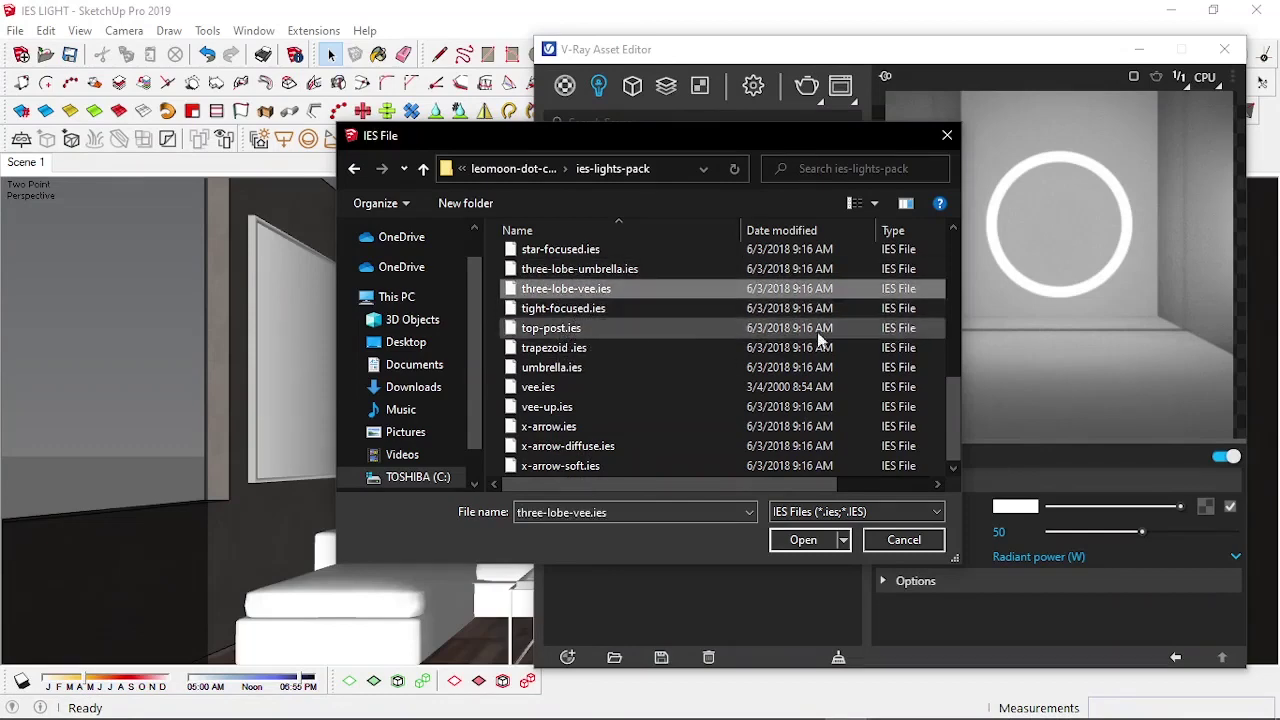
{"action": "left_click", "coordinate": [805, 540]}
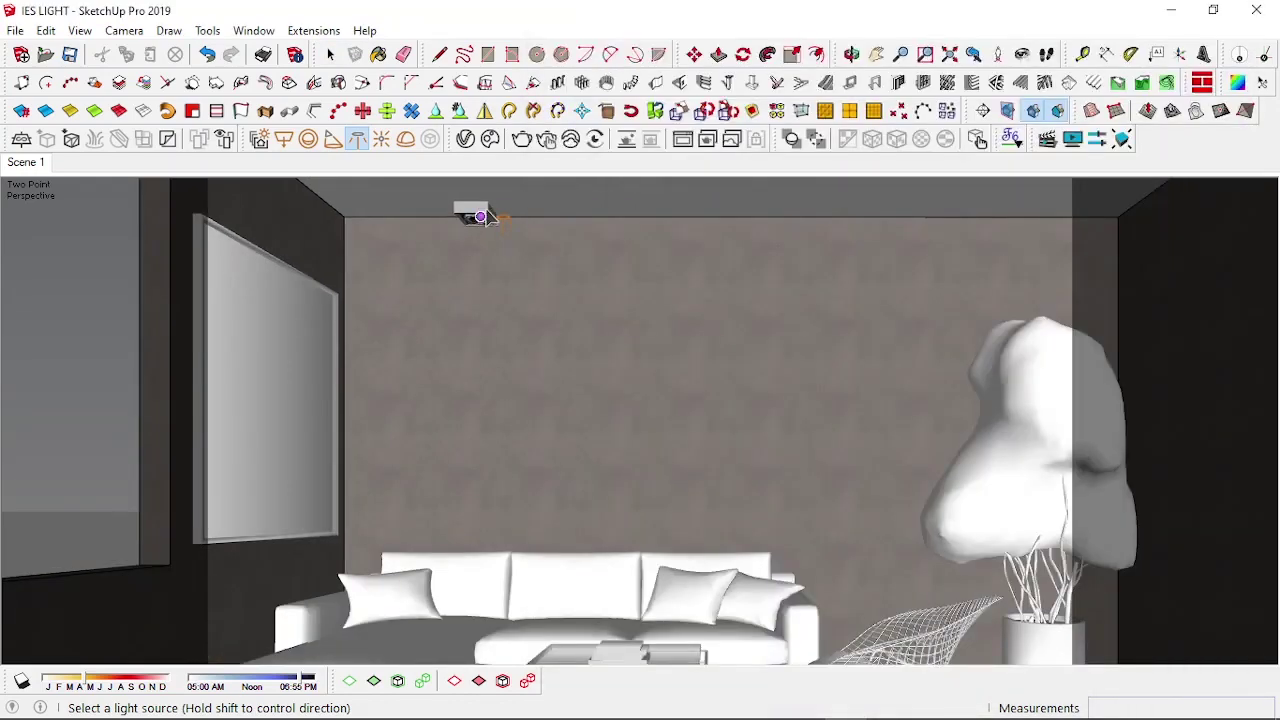
Zoom to the ceiling fixture's underside, place the IES light at its hub aimed down, and select it
{"action": "scroll", "coordinate": [474, 220], "scroll_direction": "up", "scroll_amount": 6}
{"action": "middle_click_drag", "start_coordinate": [483, 248], "coordinate": [424, 259]}
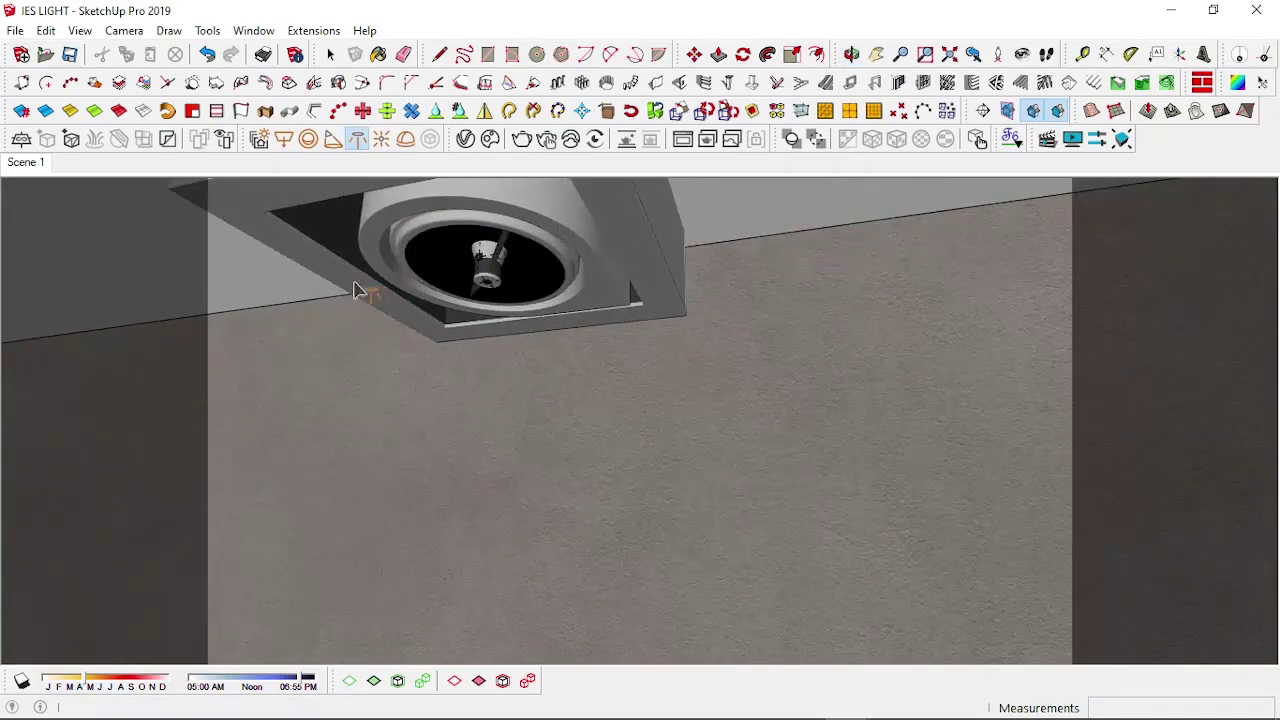
{"action": "middle_click_drag", "start_coordinate": [386, 351], "coordinate": [297, 357]}
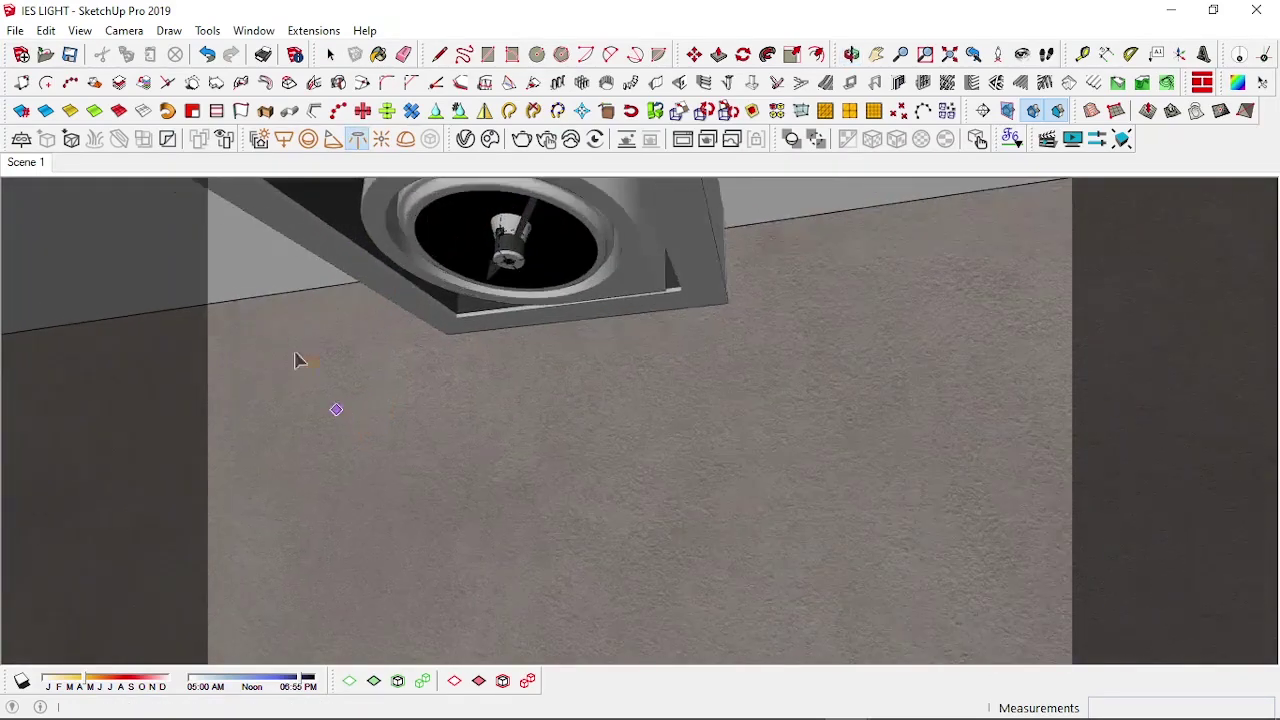
{"action": "middle_click_drag", "start_coordinate": [826, 204], "coordinate": [766, 216]}
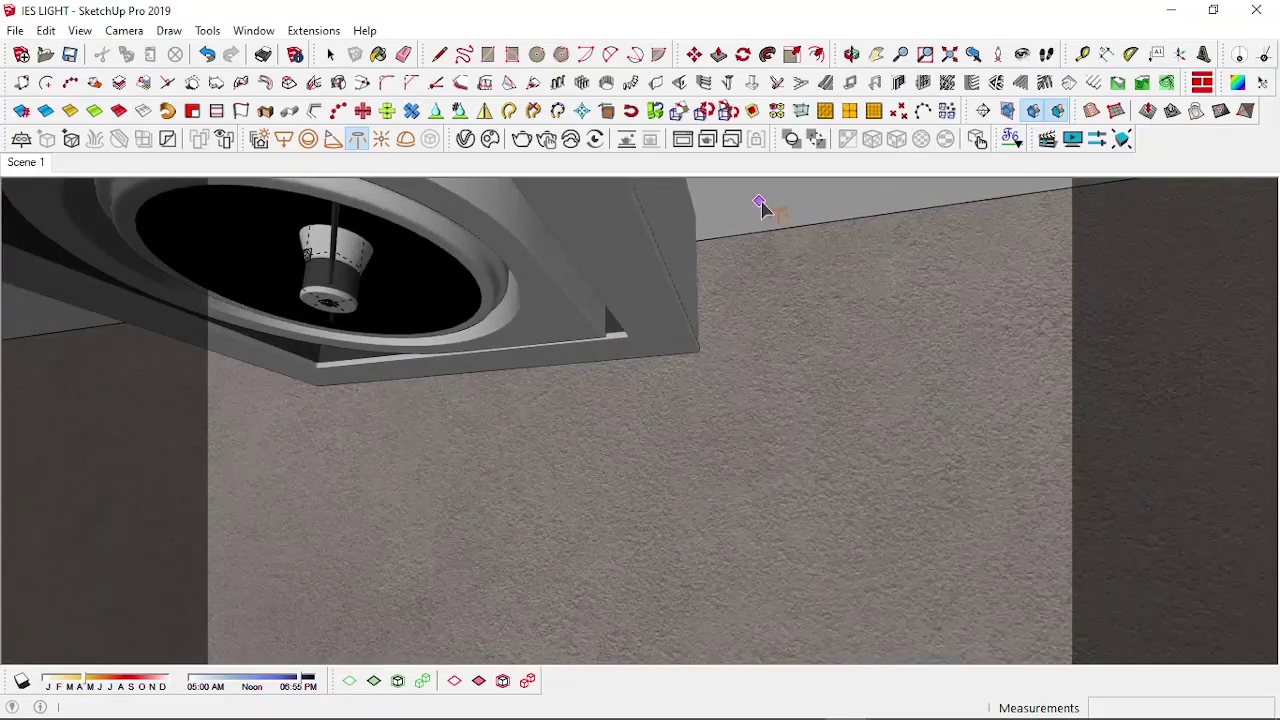
{"action": "middle_click_drag", "start_coordinate": [350, 320], "coordinate": [510, 277]}
{"action": "scroll", "coordinate": [508, 262], "scroll_direction": "up", "scroll_amount": 4}
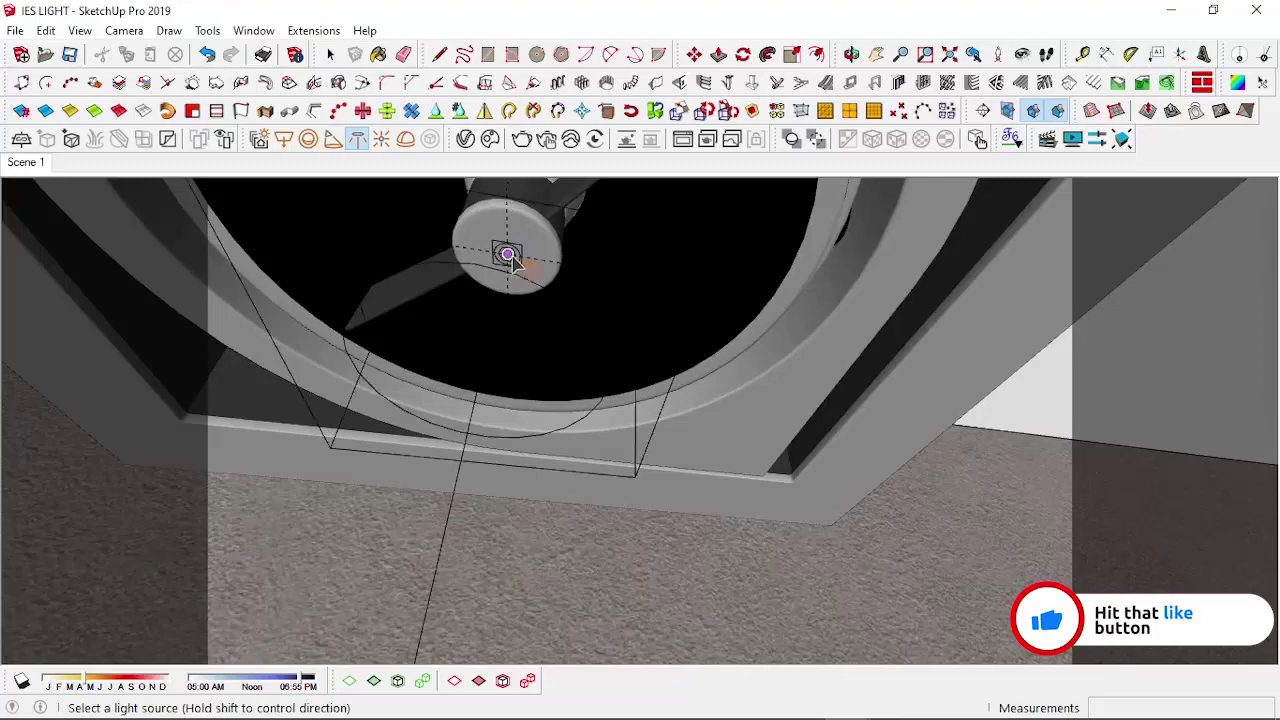
{"action": "scroll", "coordinate": [508, 256], "scroll_direction": "down", "scroll_amount": 5}
{"action": "middle_click_drag", "start_coordinate": [531, 346], "coordinate": [500, 531]}
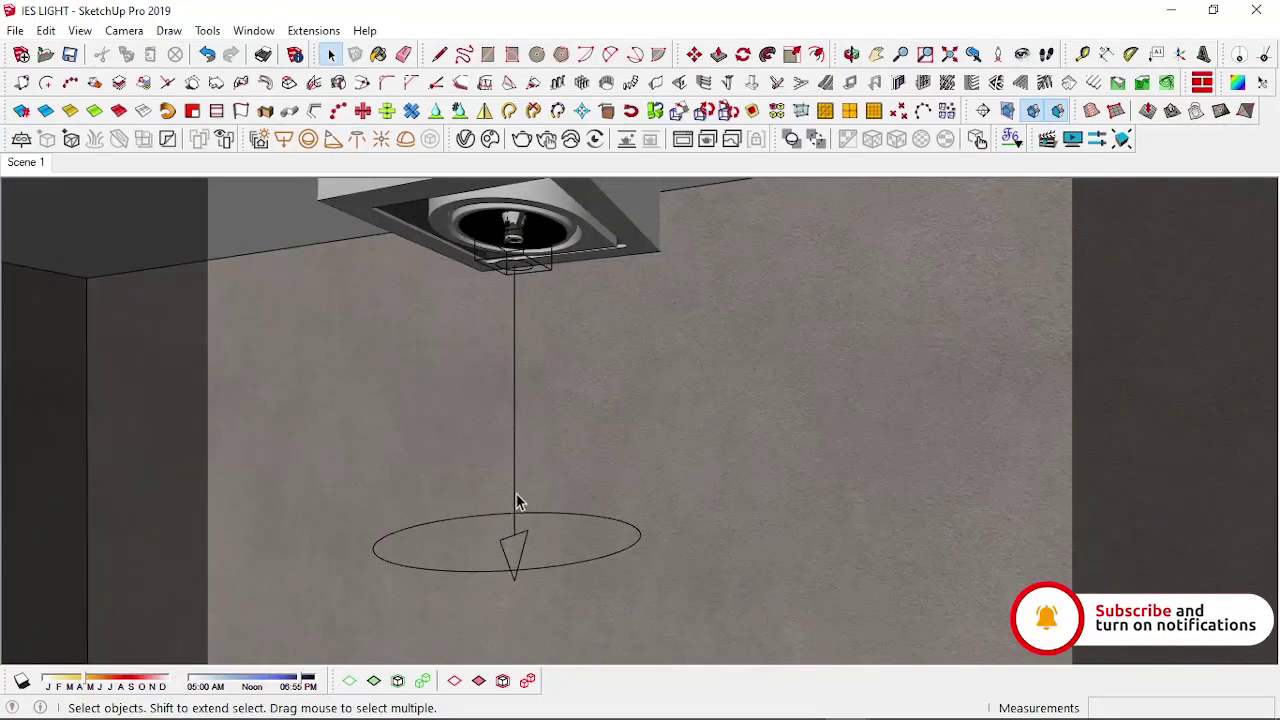
{"action": "left_click", "coordinate": [514, 498]}
{"action": "left_click", "coordinate": [14, 166]}
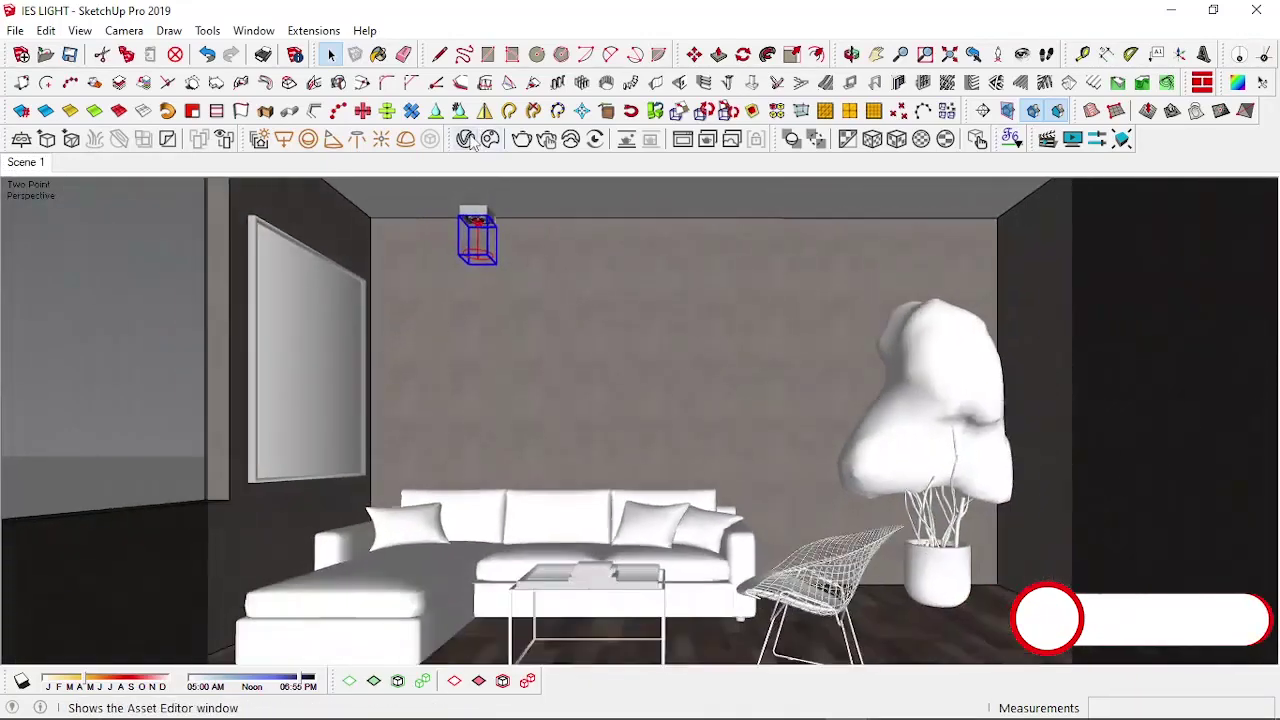
{"action": "left_click", "coordinate": [467, 139]}
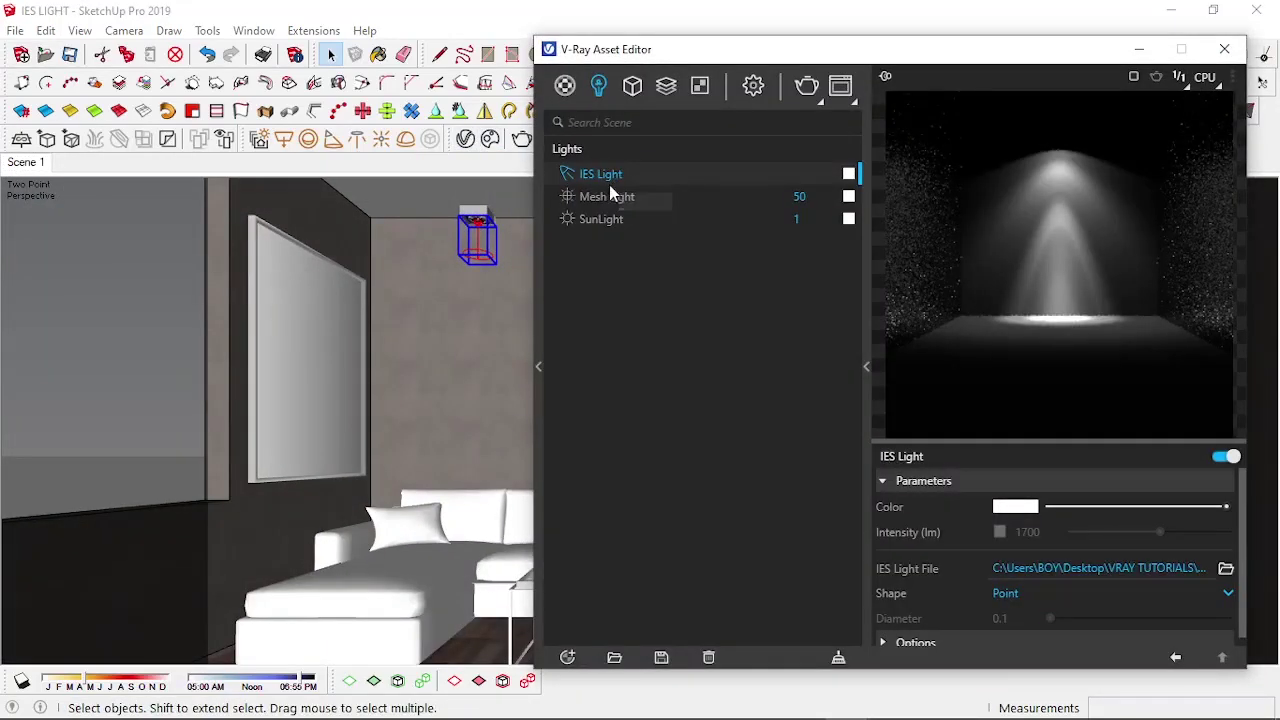
{"action": "left_click_drag", "start_coordinate": [771, 50], "coordinate": [585, 49]}
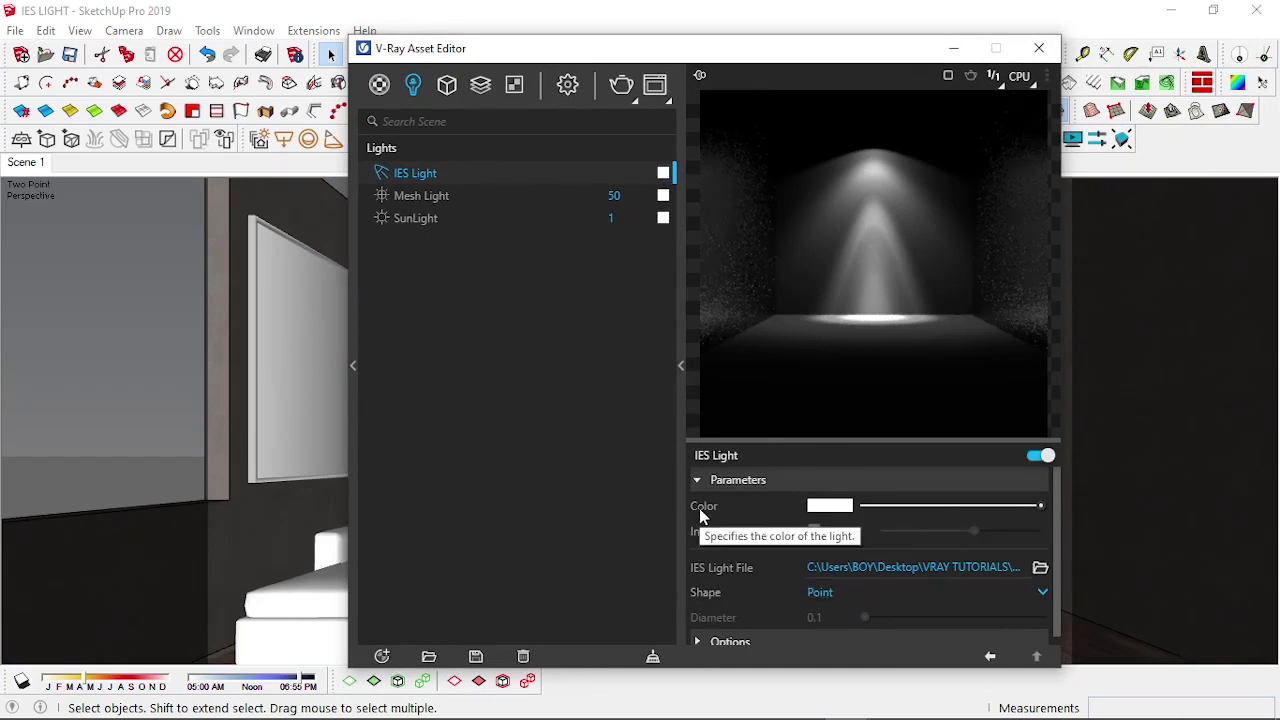
{"action": "scroll", "coordinate": [735, 543], "scroll_direction": "down", "scroll_amount": 1}
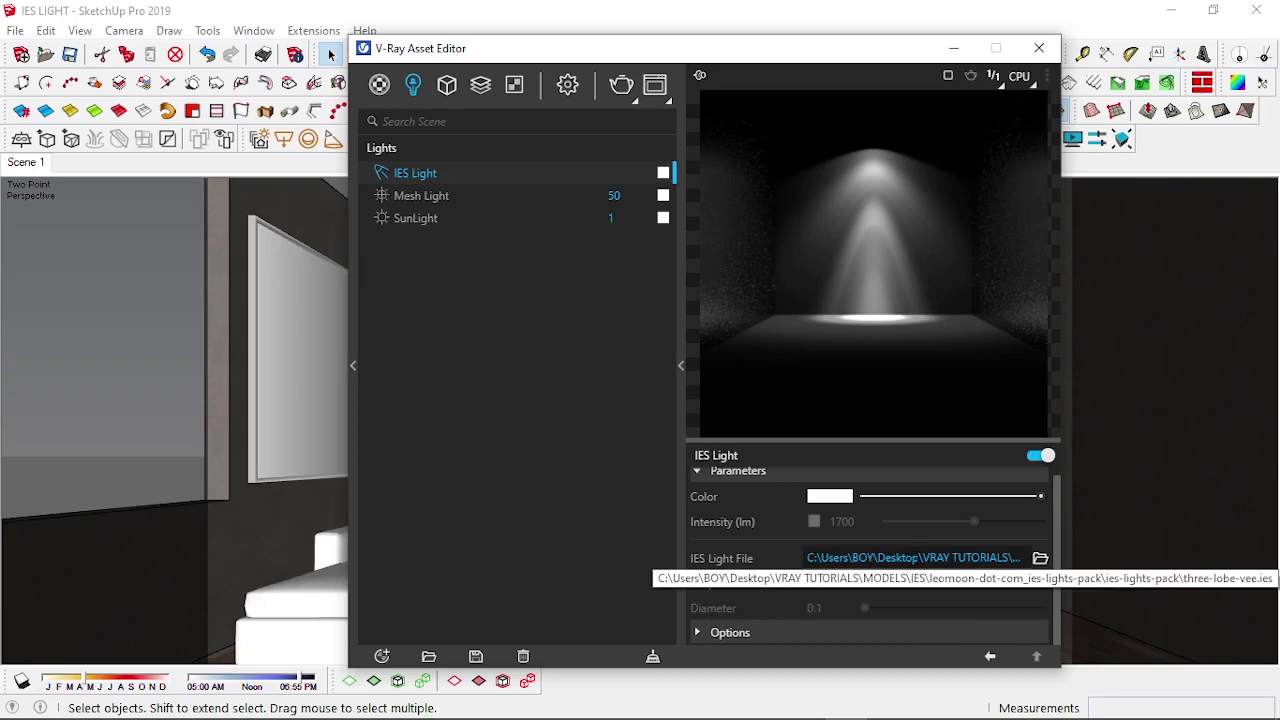
Try the cylinder-narrow.ies and then overhead.ies profiles on the IES light
{"action": "left_click", "coordinate": [1041, 560]}
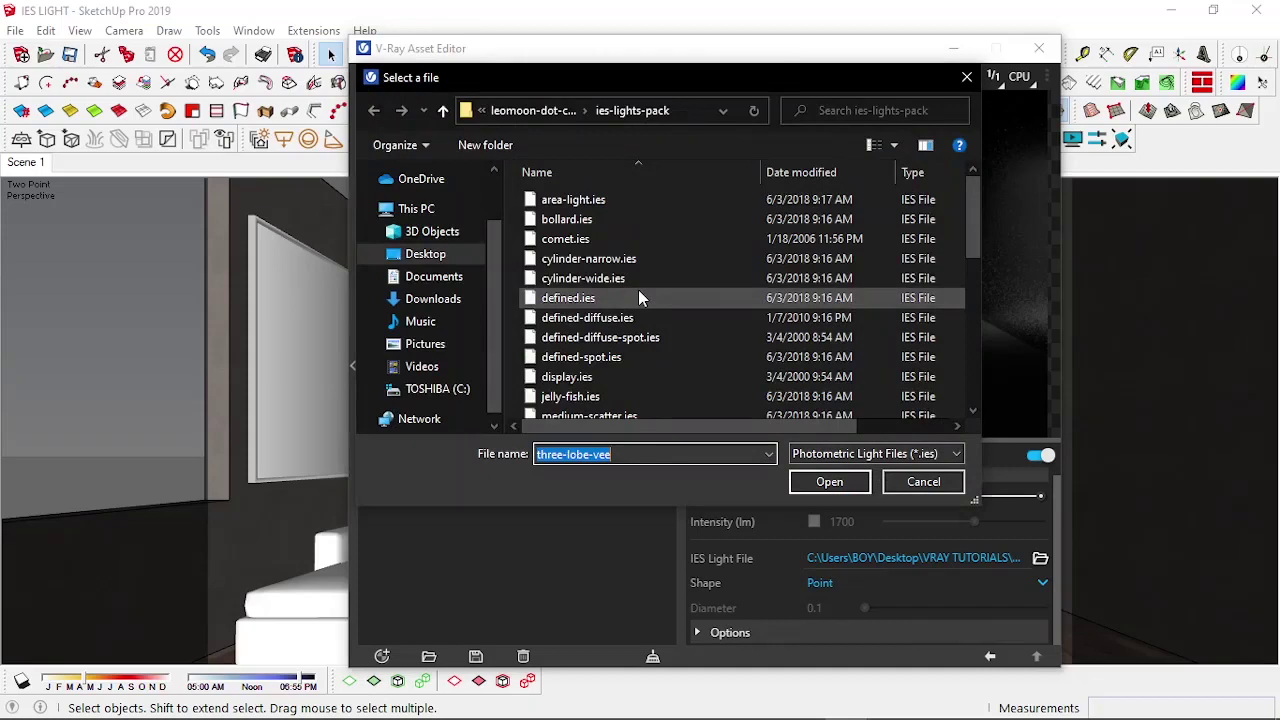
{"action": "left_click", "coordinate": [600, 259]}
{"action": "left_click", "coordinate": [829, 481]}
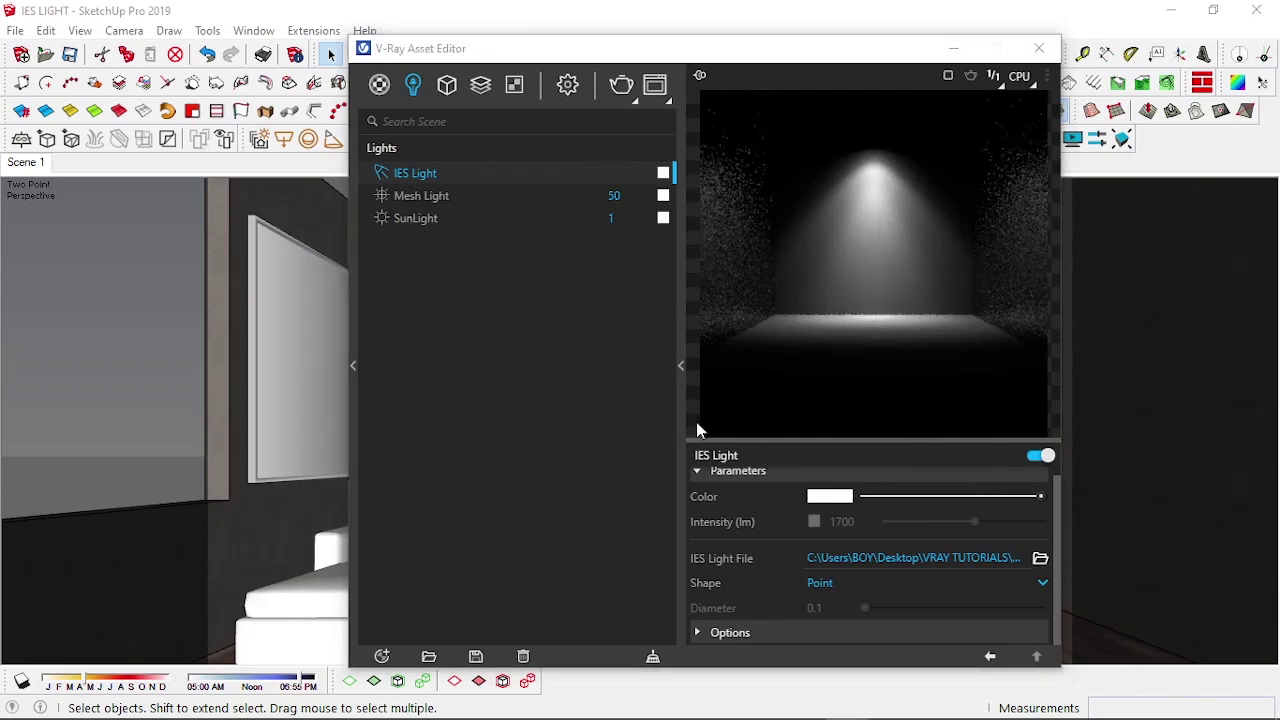
{"action": "left_click", "coordinate": [1040, 558]}
{"action": "left_click", "coordinate": [572, 328]}
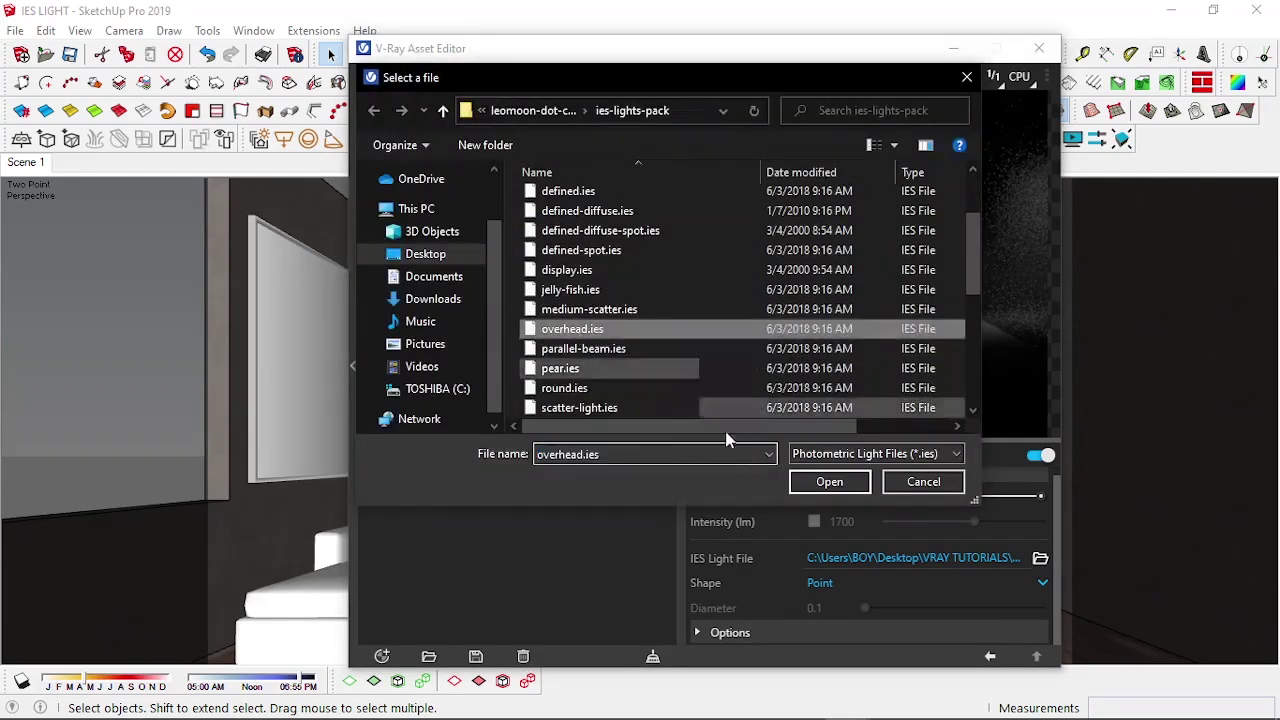
{"action": "left_click", "coordinate": [829, 481]}
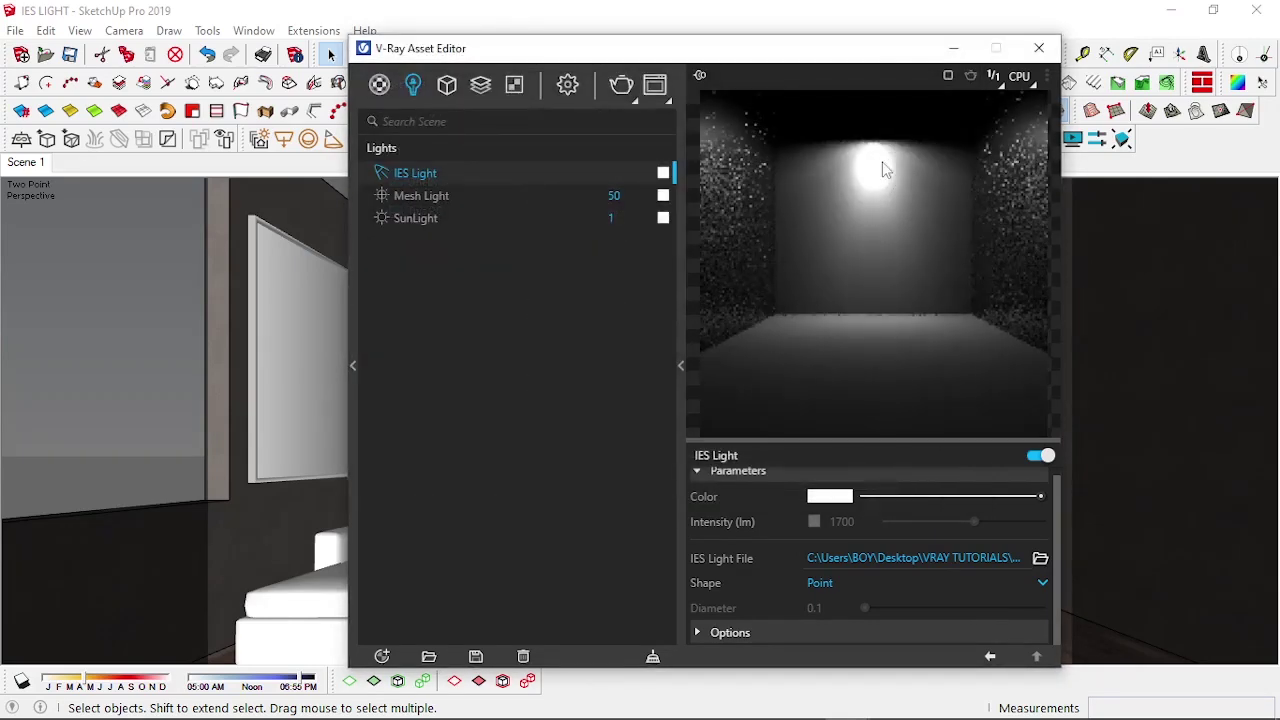
Load three-lobe-vee.ies as the IES light's profile
{"action": "left_click", "coordinate": [1040, 558]}
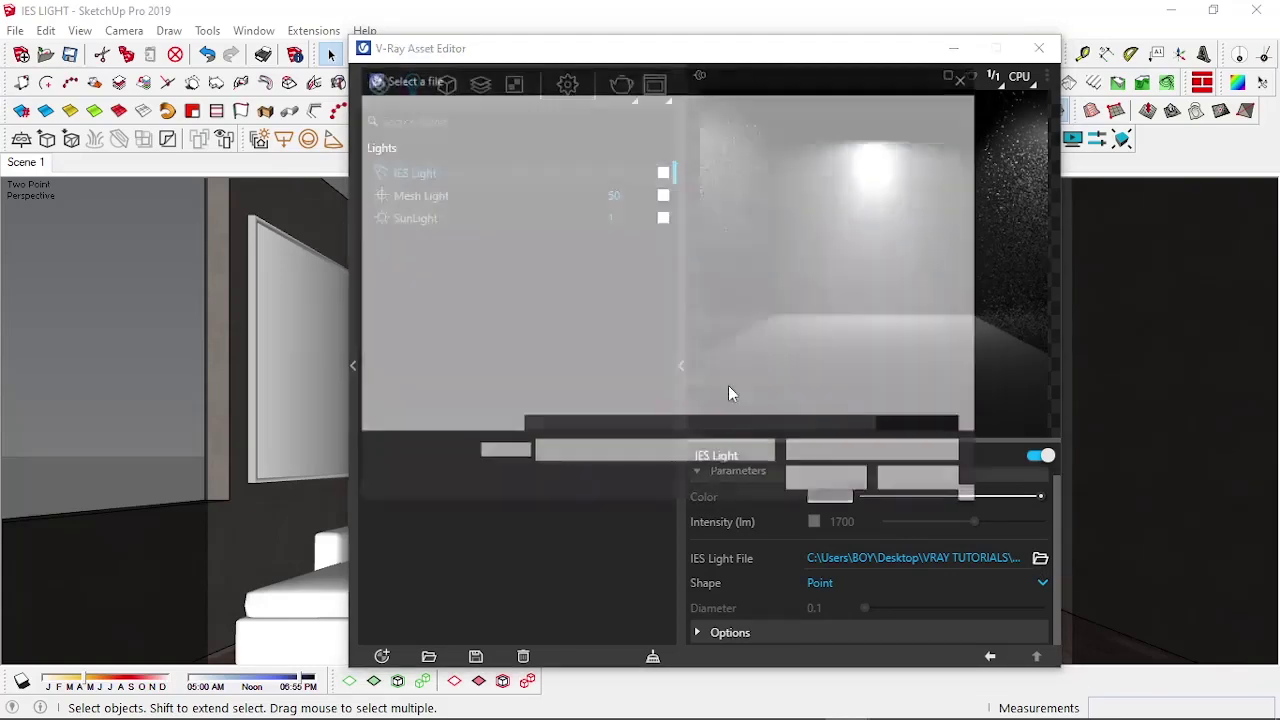
{"action": "scroll", "coordinate": [666, 379], "scroll_direction": "down", "scroll_amount": 3}
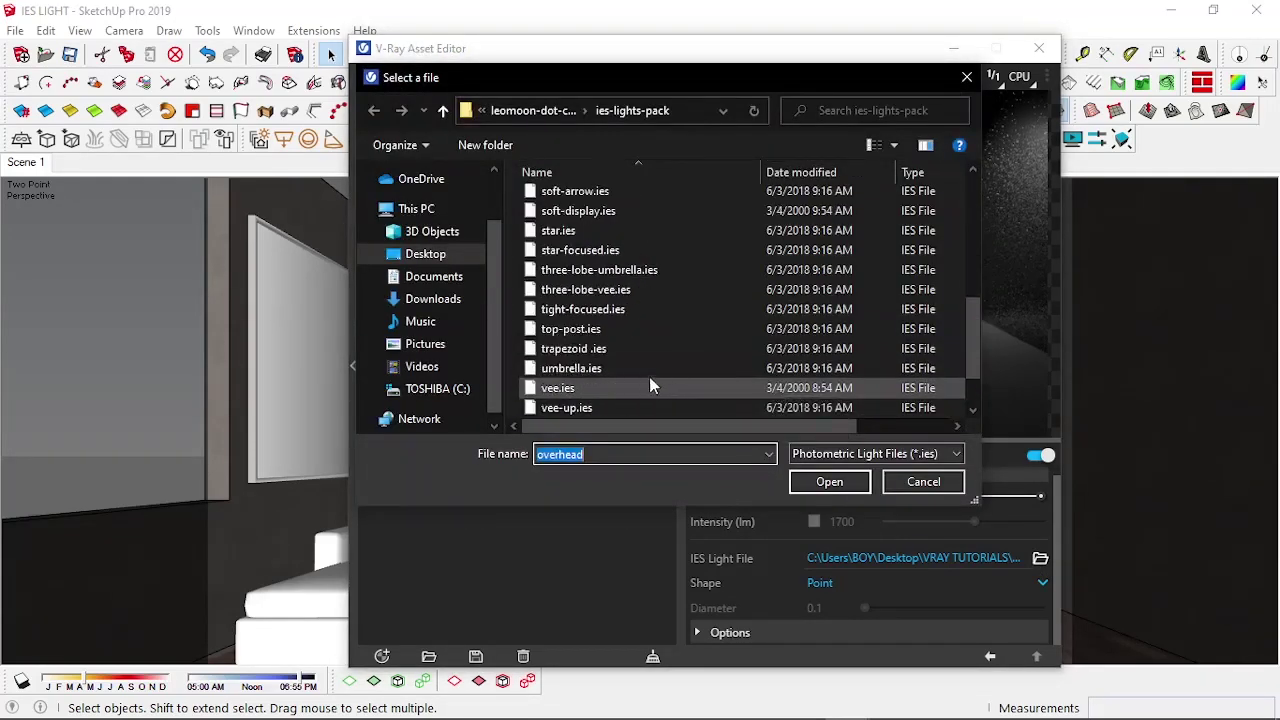
{"action": "left_click", "coordinate": [585, 289]}
{"action": "left_click", "coordinate": [835, 482]}
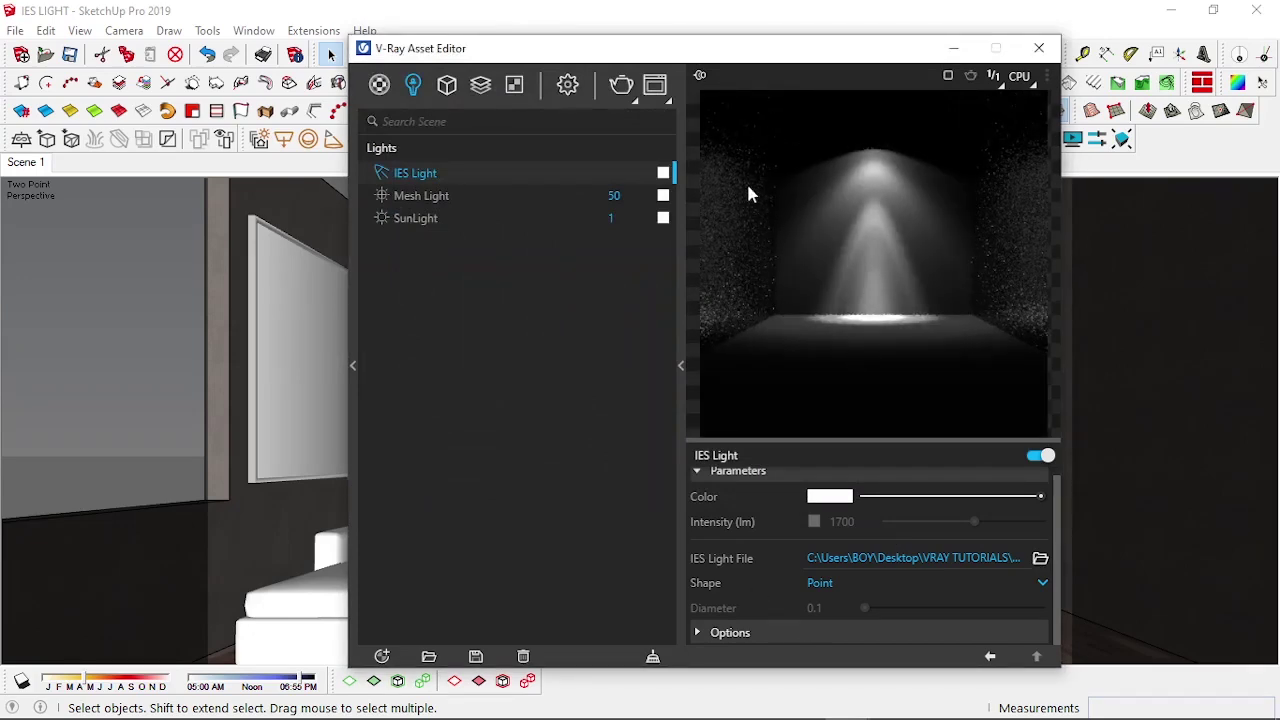
Enable the IES light's Intensity (lm) override at 1700 lm
{"action": "mouse_move", "coordinate": [722, 66]}
{"action": "left_mouse_down"}
{"action": "mouse_move", "coordinate": [997, 92]}
{"action": "mouse_move", "coordinate": [708, 58]}
{"action": "left_mouse_up"}
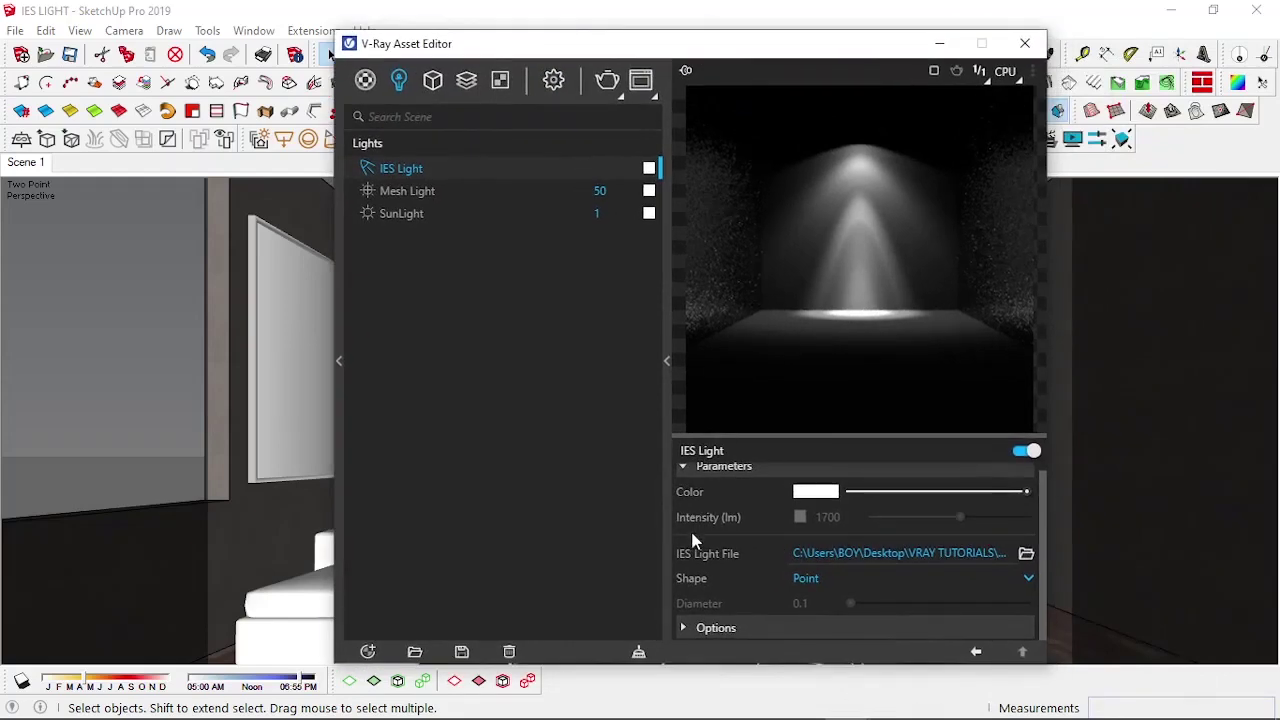
{"action": "left_click", "coordinate": [800, 517]}
{"action": "left_click_drag", "start_coordinate": [450, 43], "coordinate": [705, 80]}
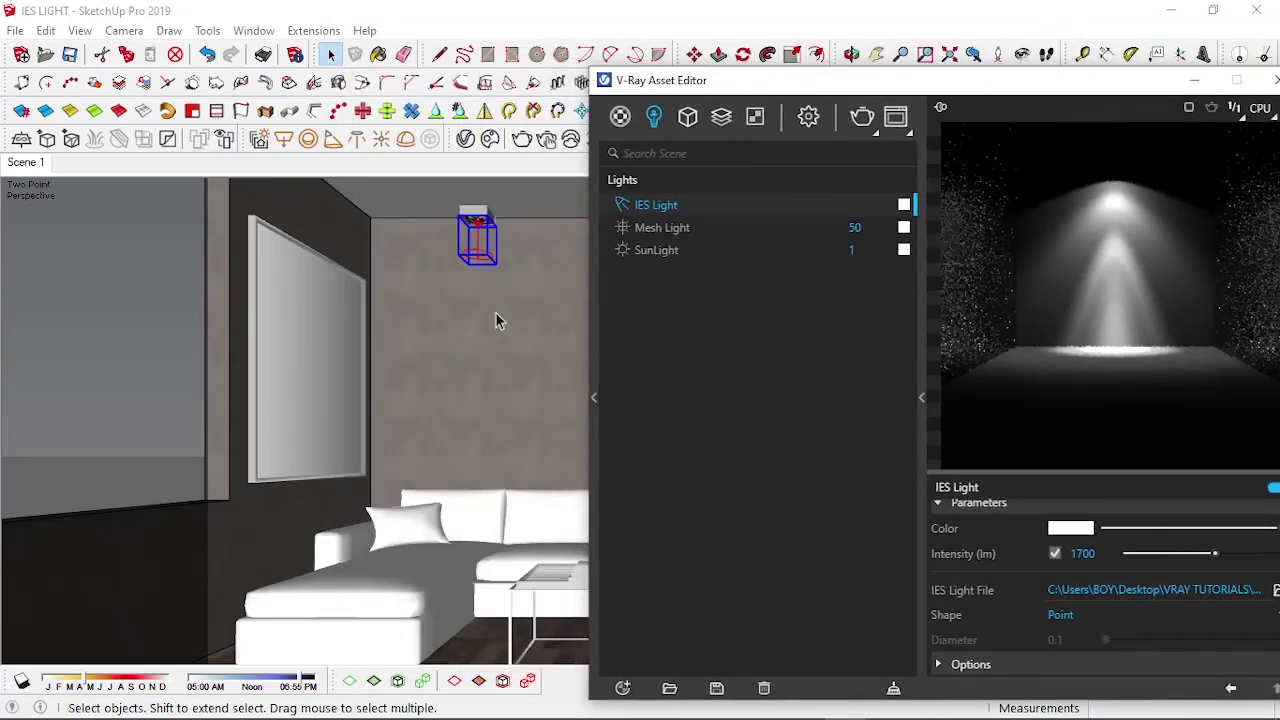
{"action": "left_click_drag", "start_coordinate": [935, 84], "coordinate": [847, 60]}
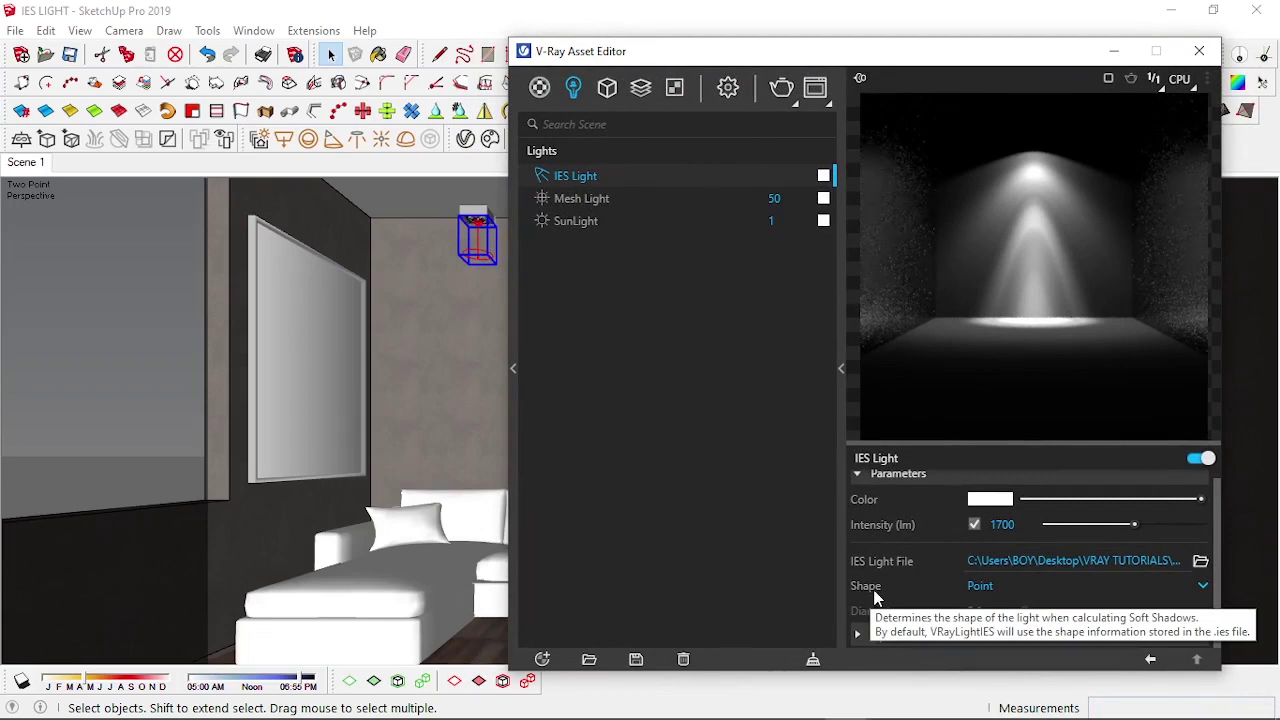
Set the IES light's Shape to From IES File and minimize the V-Ray Asset Editor
{"action": "left_click", "coordinate": [990, 586]}
{"action": "left_click", "coordinate": [1005, 490]}
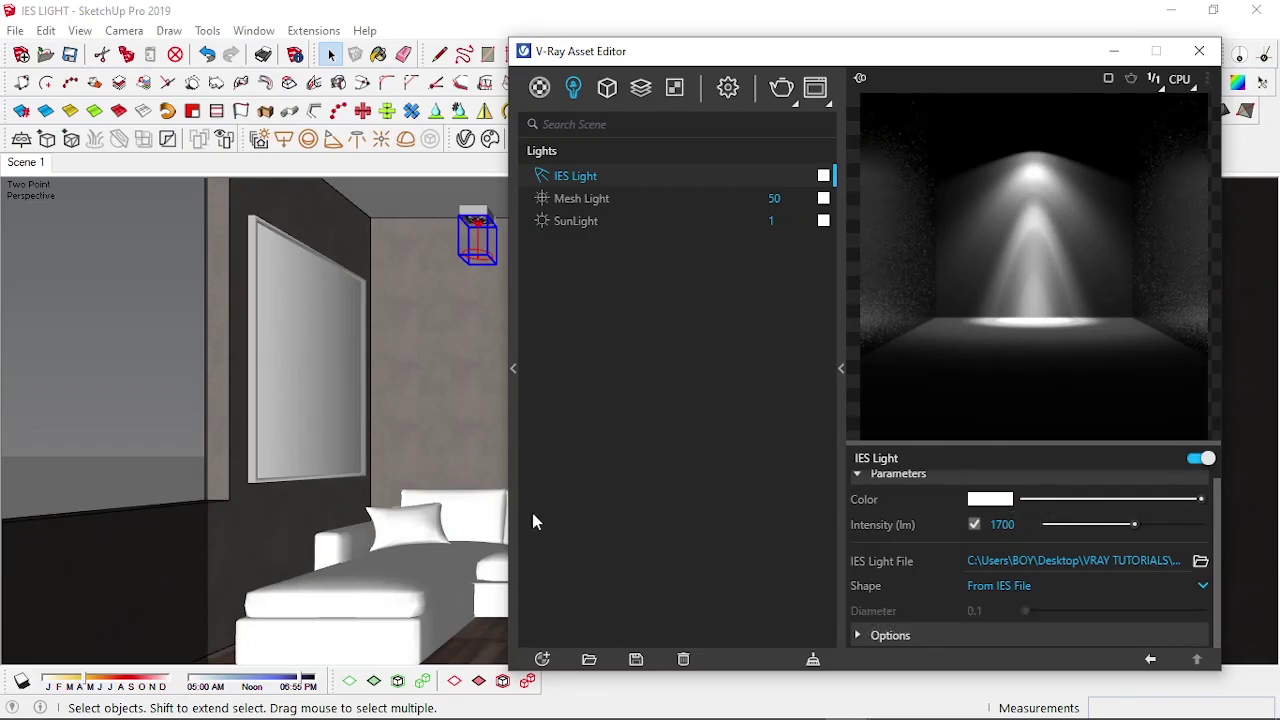
{"action": "mouse_move", "coordinate": [960, 55]}
{"action": "left_mouse_down"}
{"action": "mouse_move", "coordinate": [957, 118]}
{"action": "mouse_move", "coordinate": [1095, 106]}
{"action": "left_mouse_up"}
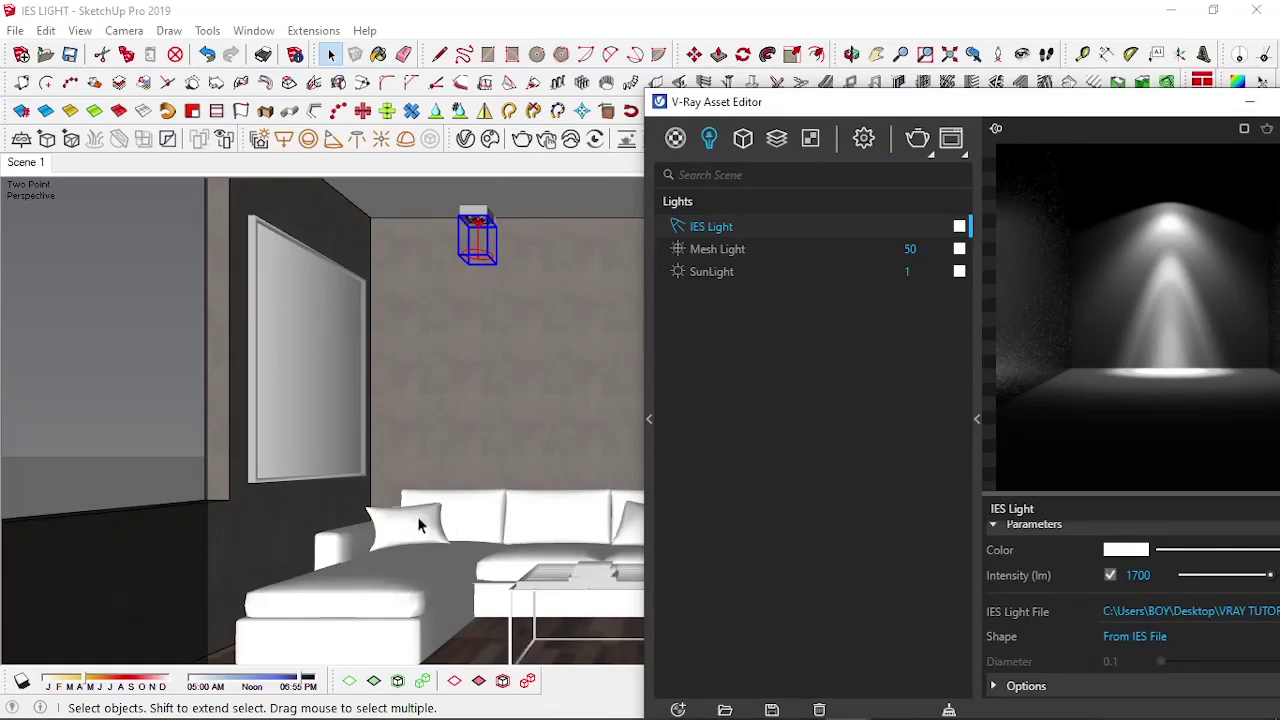
{"action": "left_click_drag", "start_coordinate": [864, 106], "coordinate": [733, 28]}
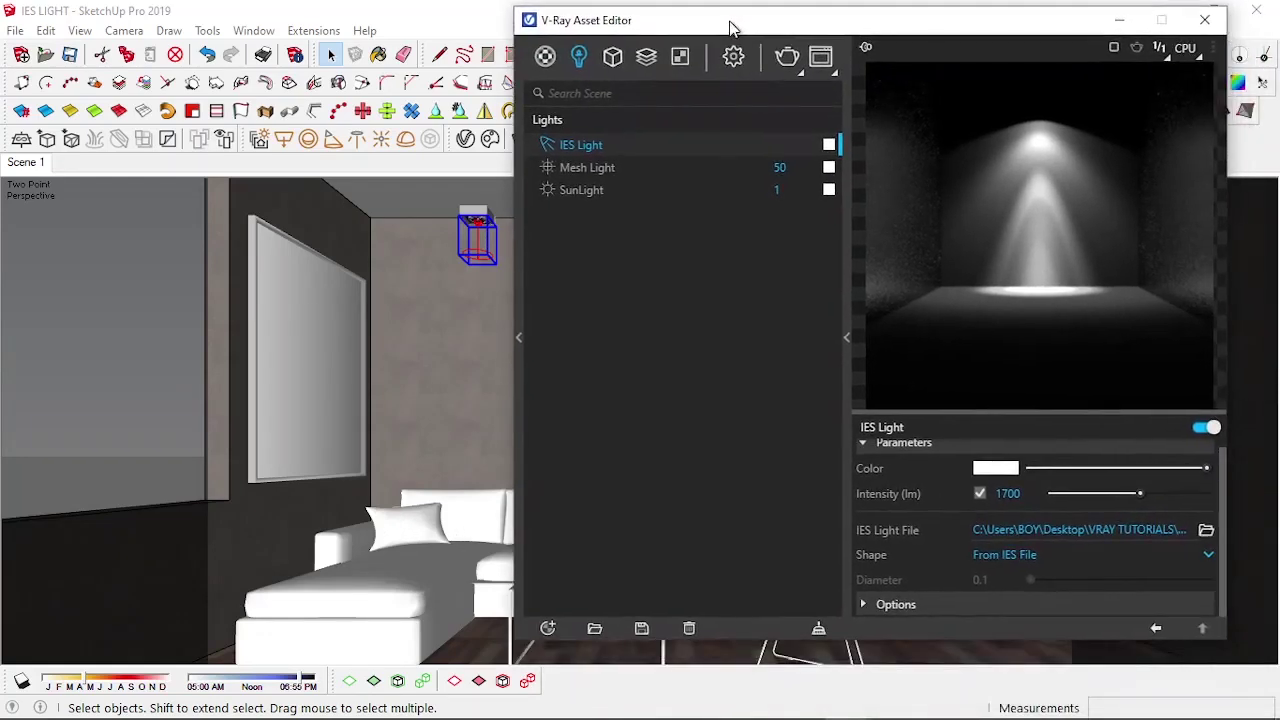
{"action": "left_click", "coordinate": [995, 557]}
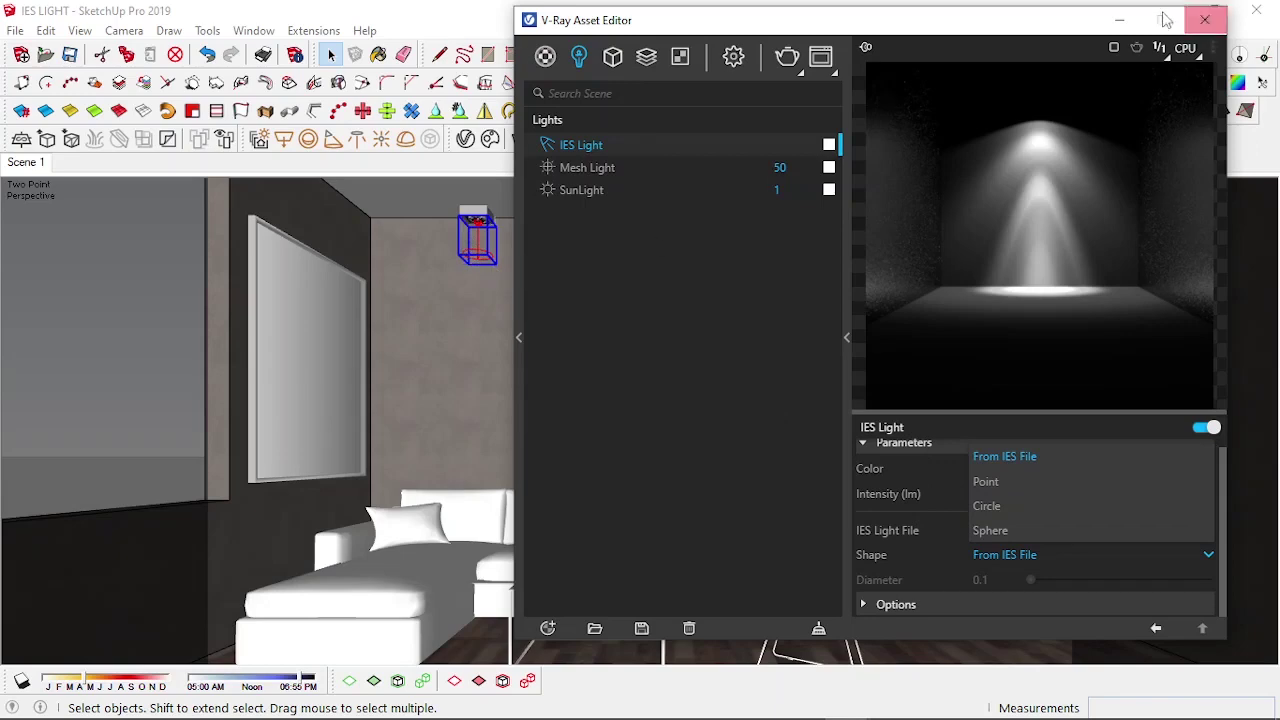
{"action": "left_click", "coordinate": [1020, 456]}
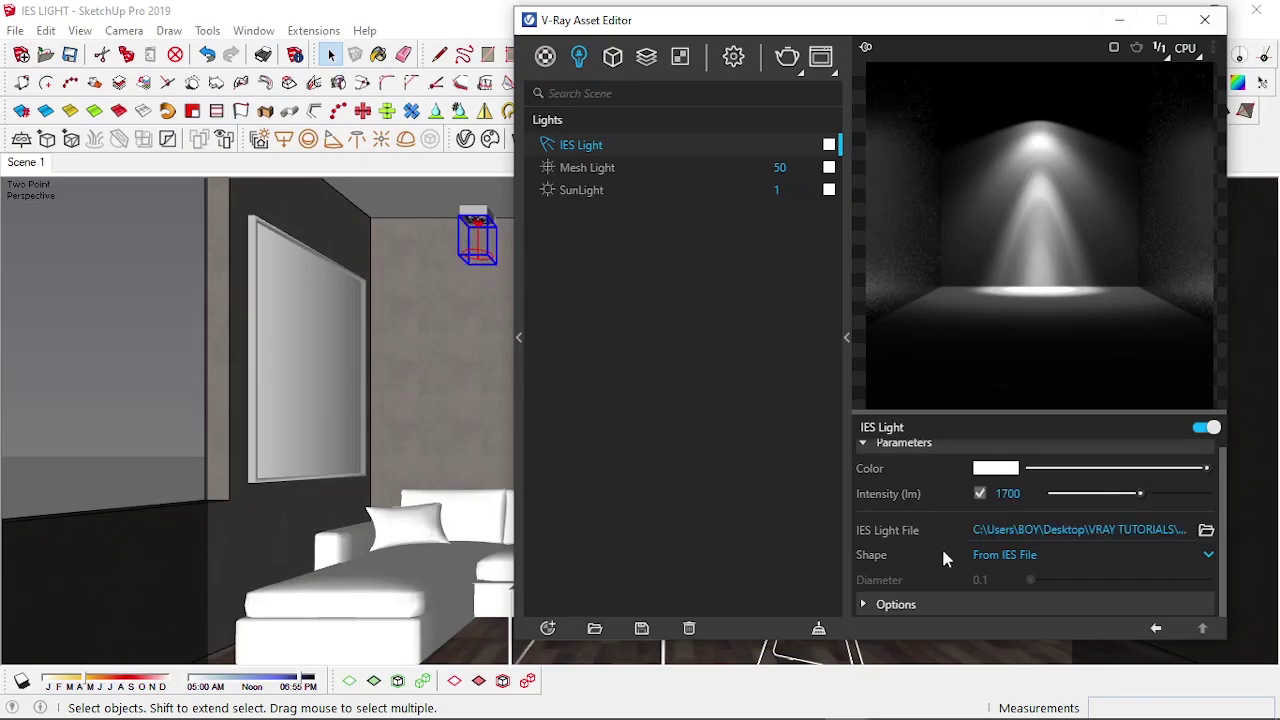
{"action": "left_click", "coordinate": [1118, 20]}
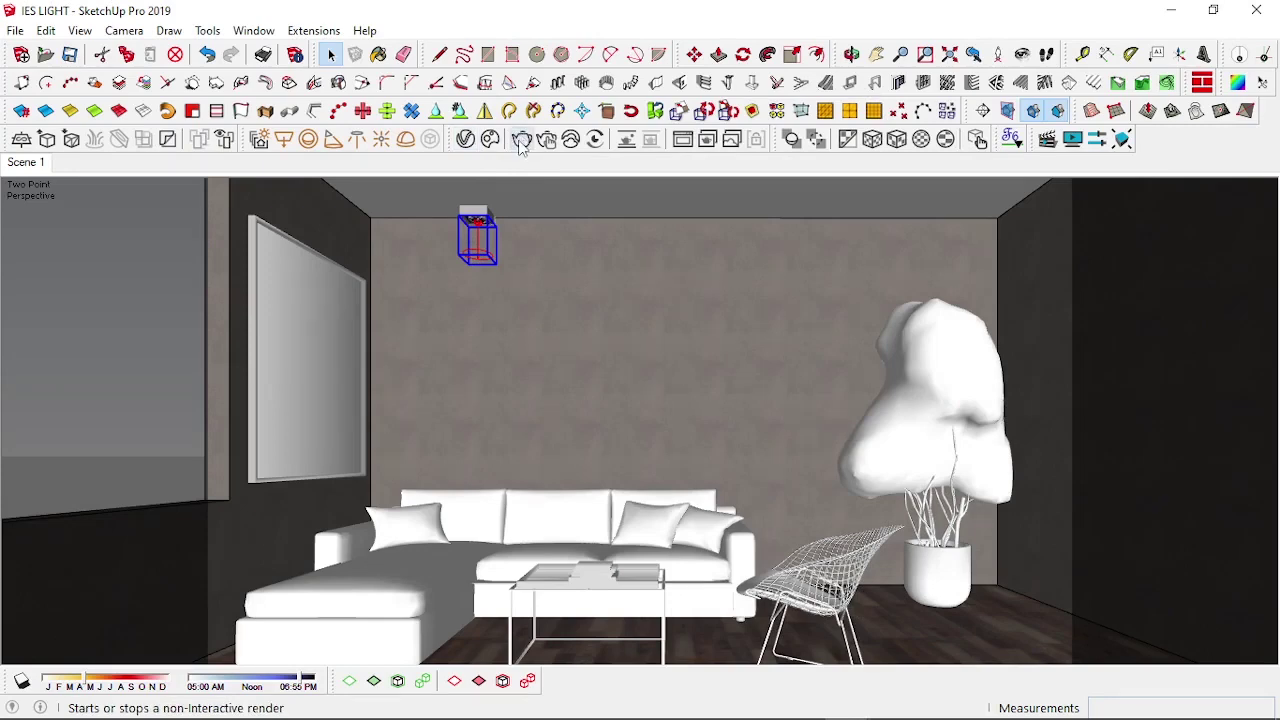
Start a V-Ray render of the living room, zoom in the Frame Buffer to inspect it, then stop it
{"action": "left_click", "coordinate": [521, 142]}
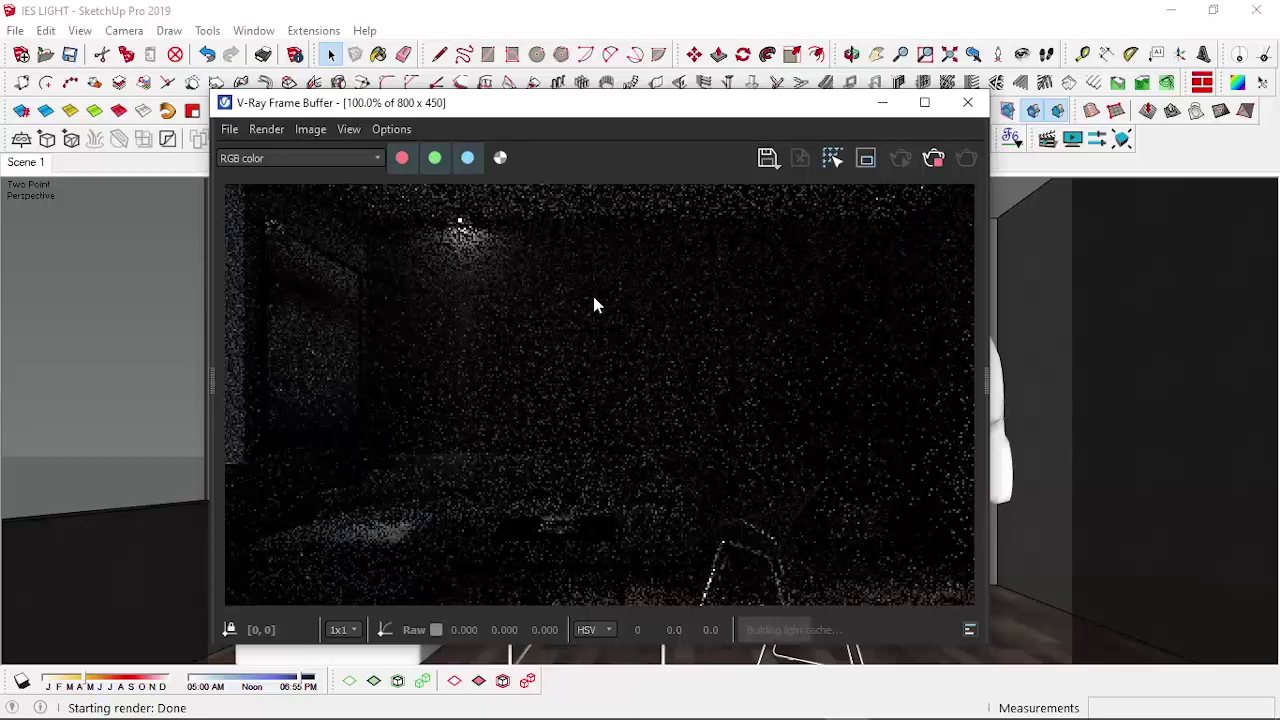
{"action": "scroll", "coordinate": [457, 240], "scroll_direction": "up", "scroll_amount": 2}
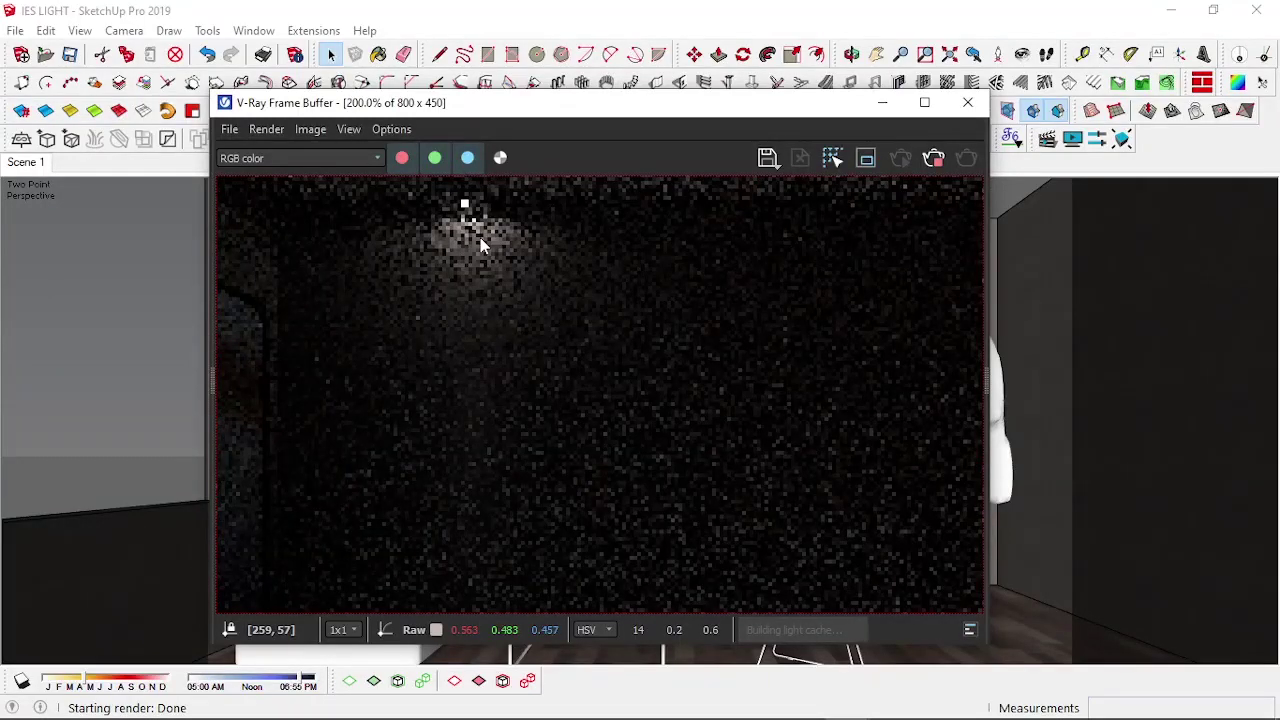
{"action": "scroll", "coordinate": [480, 237], "scroll_direction": "down", "scroll_amount": 2}
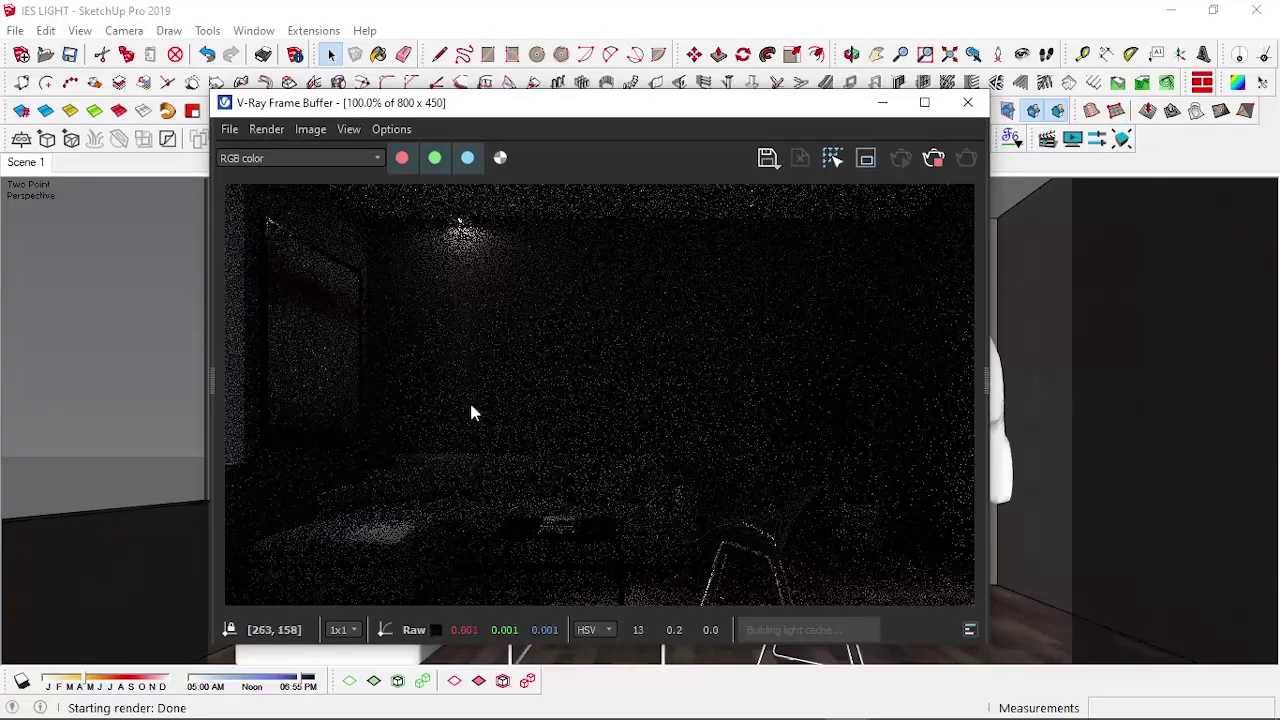
{"action": "scroll", "coordinate": [447, 468], "scroll_direction": "up", "scroll_amount": 4}
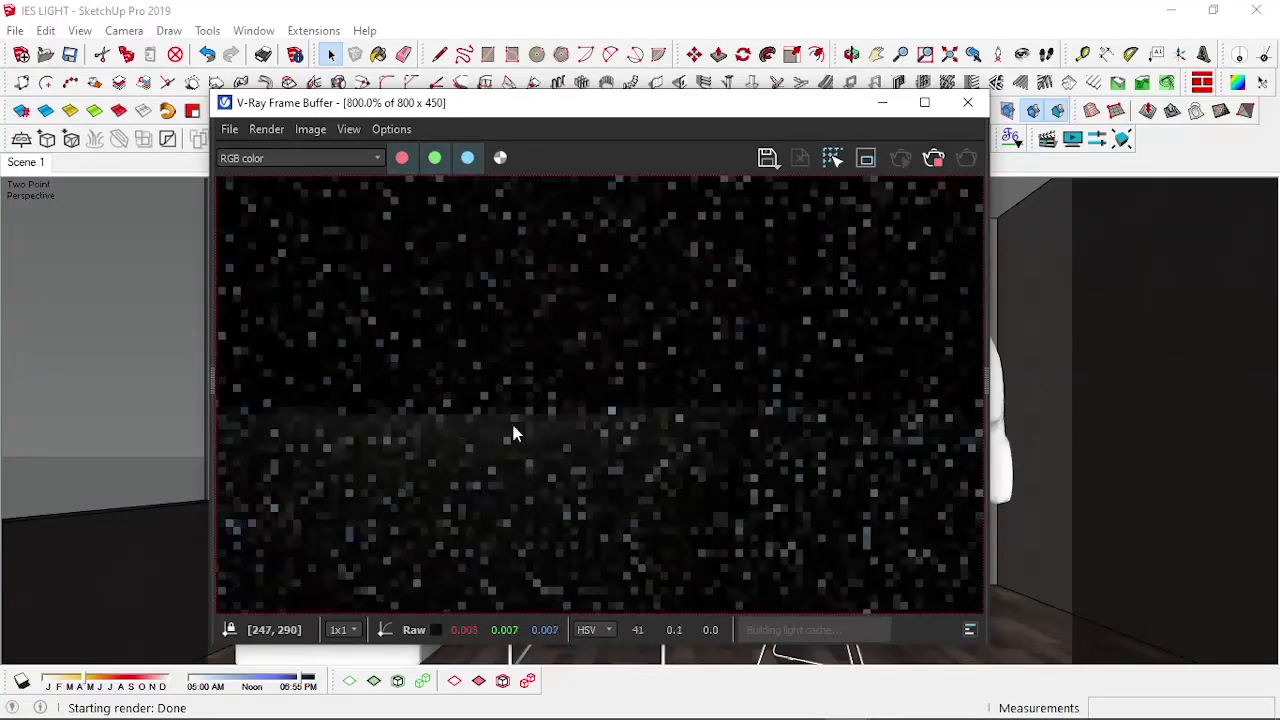
{"action": "scroll", "coordinate": [488, 447], "scroll_direction": "down", "scroll_amount": 4}
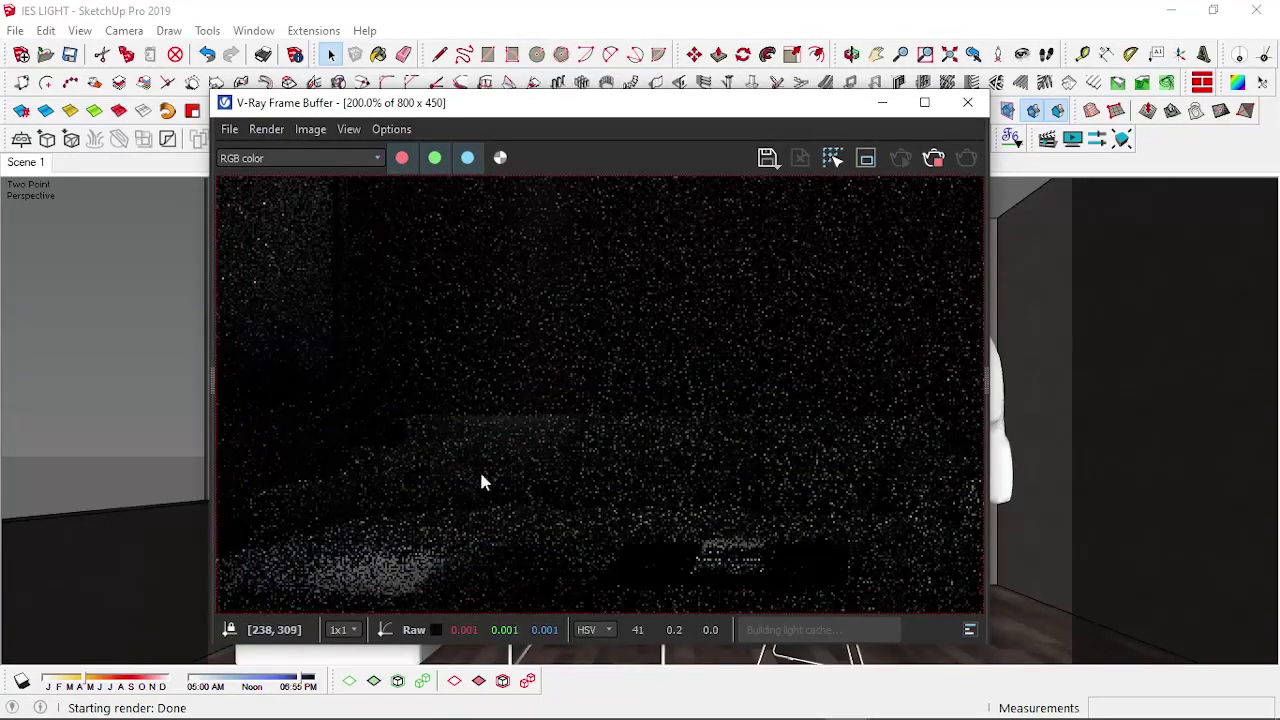
{"action": "left_click", "coordinate": [931, 158]}
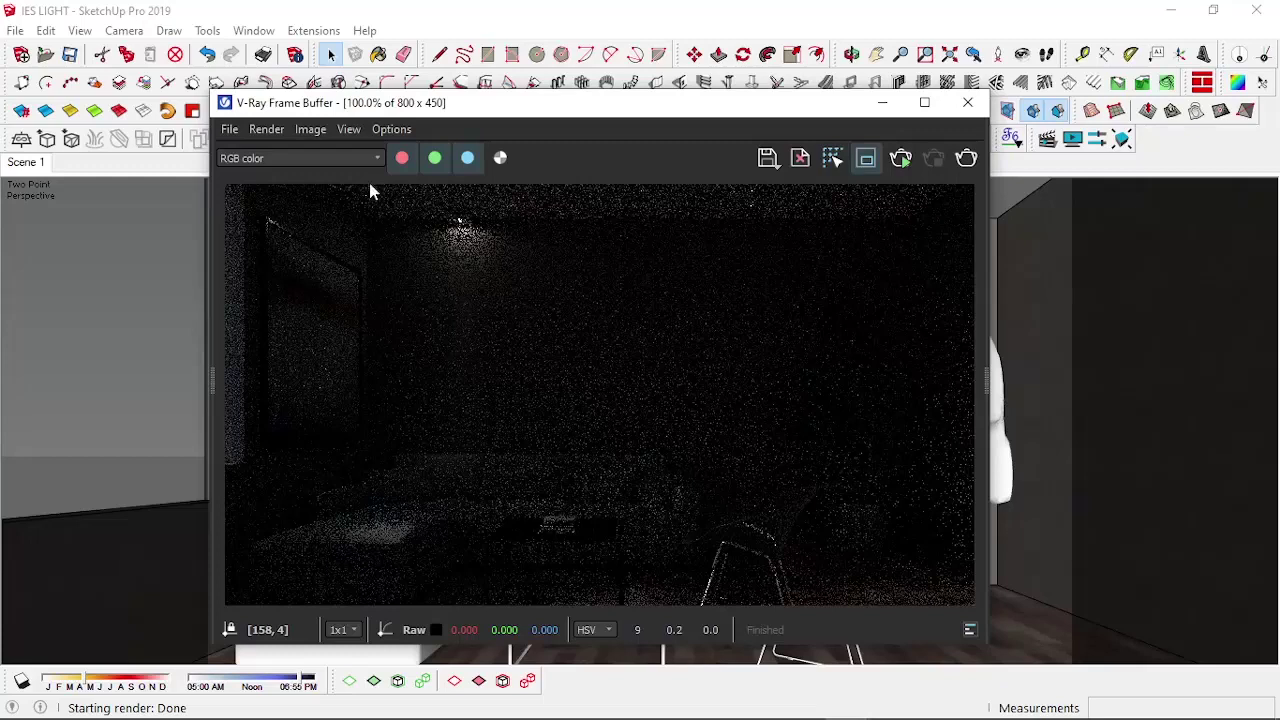
Mark a render region around the downlight area, extending it down to the image bottom
{"action": "left_click_drag", "start_coordinate": [476, 355], "coordinate": [436, 184]}
{"action": "left_click_drag", "start_coordinate": [478, 268], "coordinate": [630, 268]}
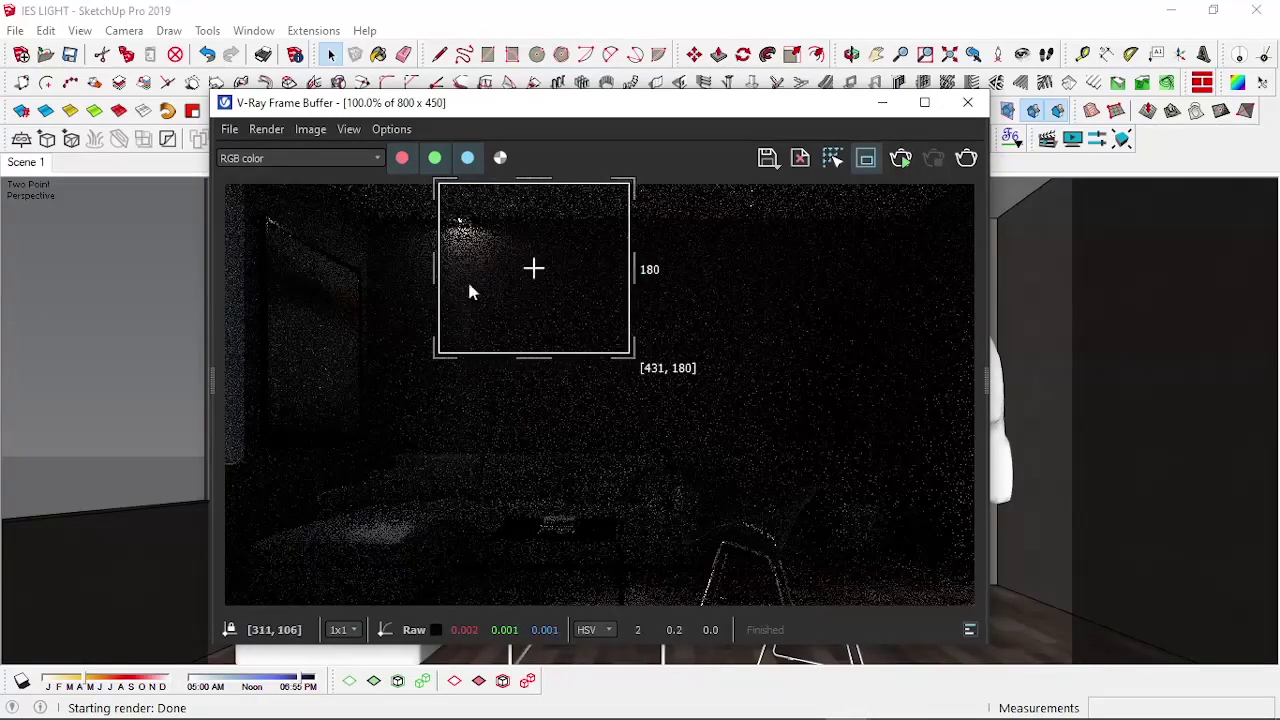
{"action": "left_click_drag", "start_coordinate": [437, 280], "coordinate": [331, 283]}
{"action": "left_click_drag", "start_coordinate": [486, 360], "coordinate": [484, 618]}
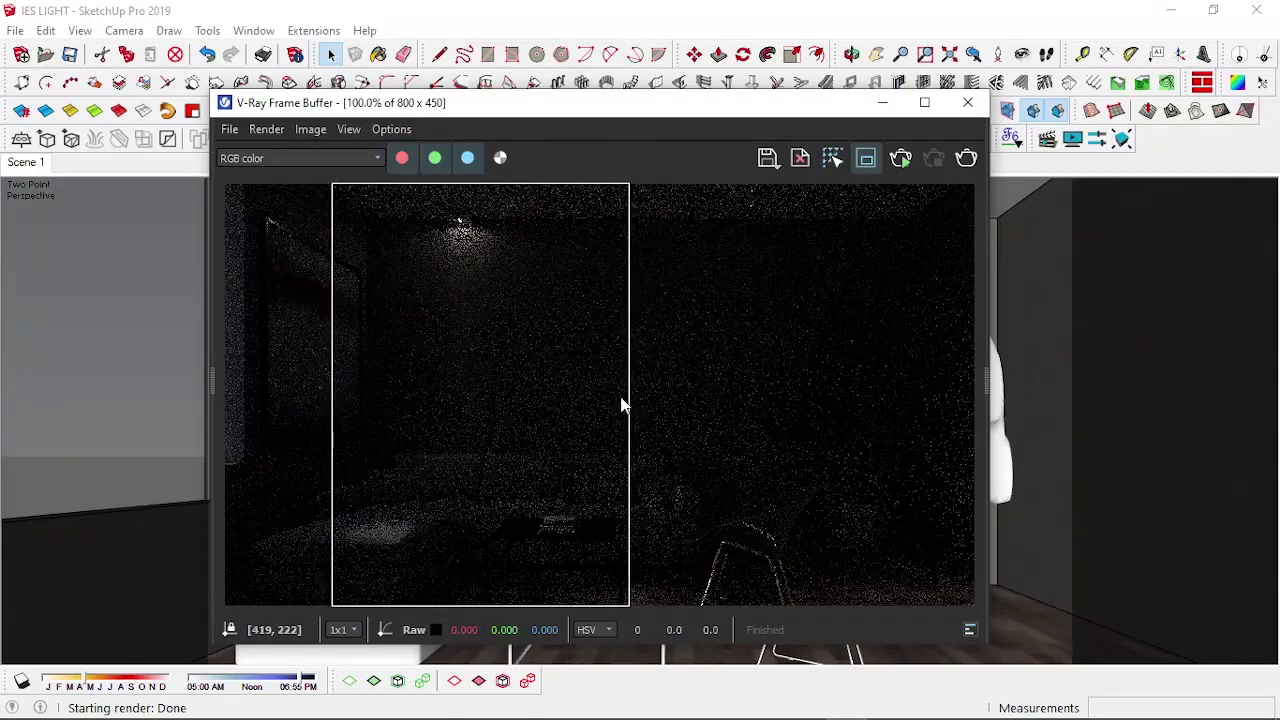
Raise the IES light's intensity from 1700 to 35000 lm
{"action": "left_click", "coordinate": [882, 102]}
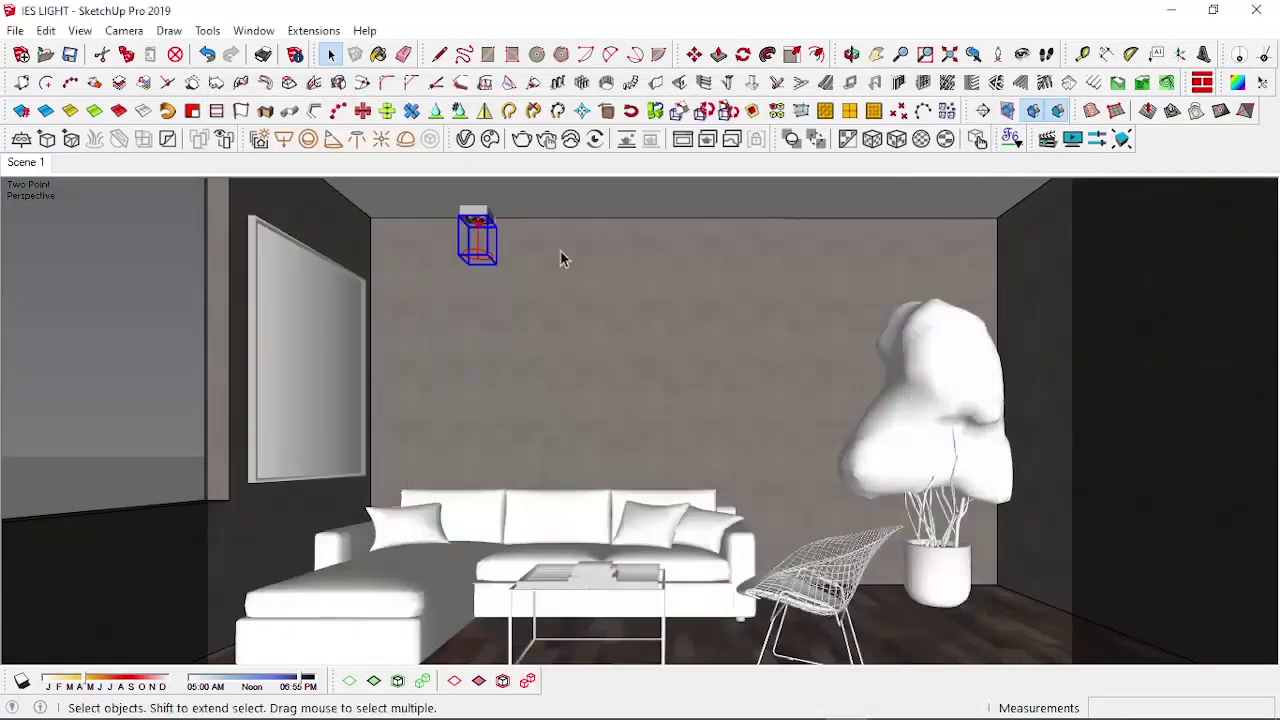
{"action": "left_click", "coordinate": [378, 54]}
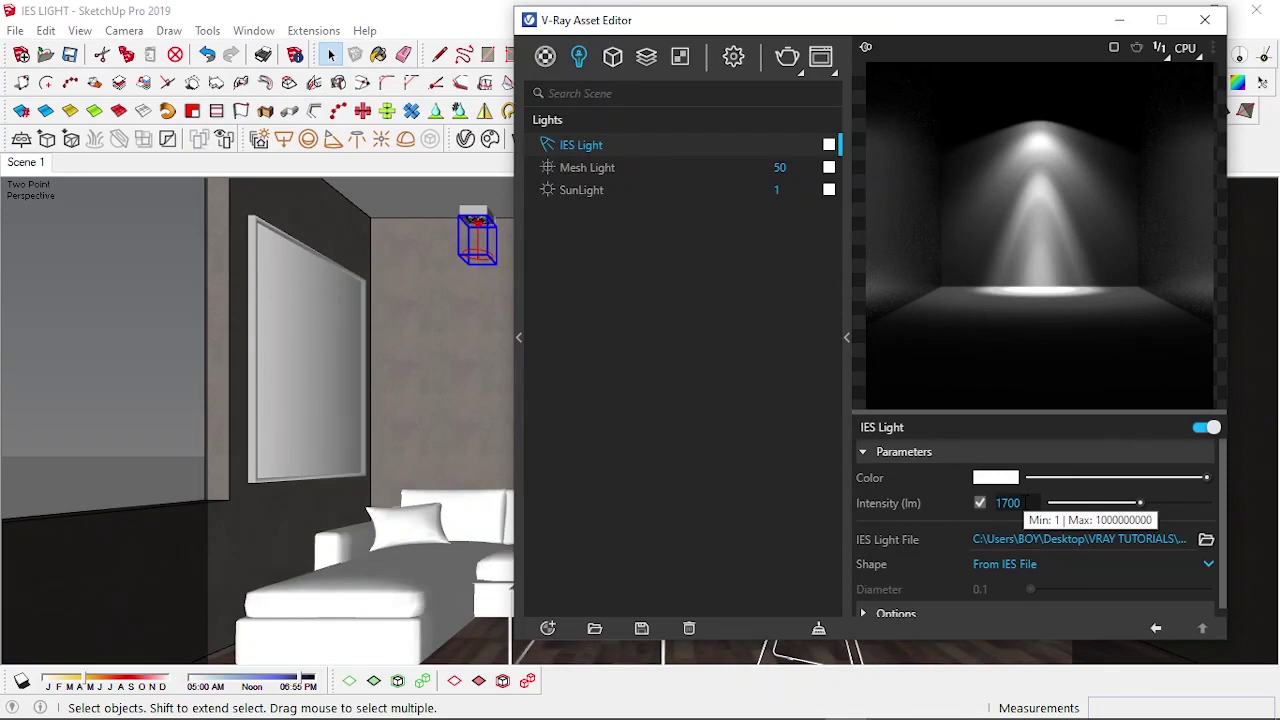
{"action": "double_click", "coordinate": [996, 504]}
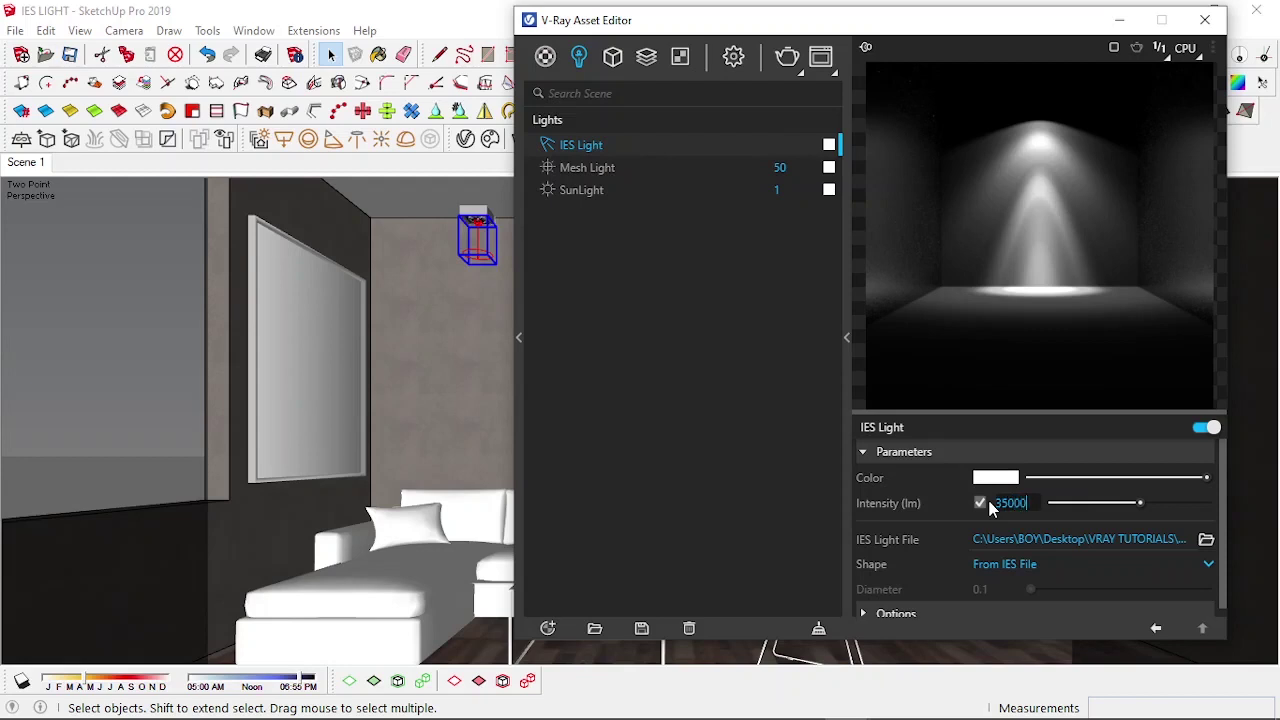
{"action": "key", "text": "Return"}
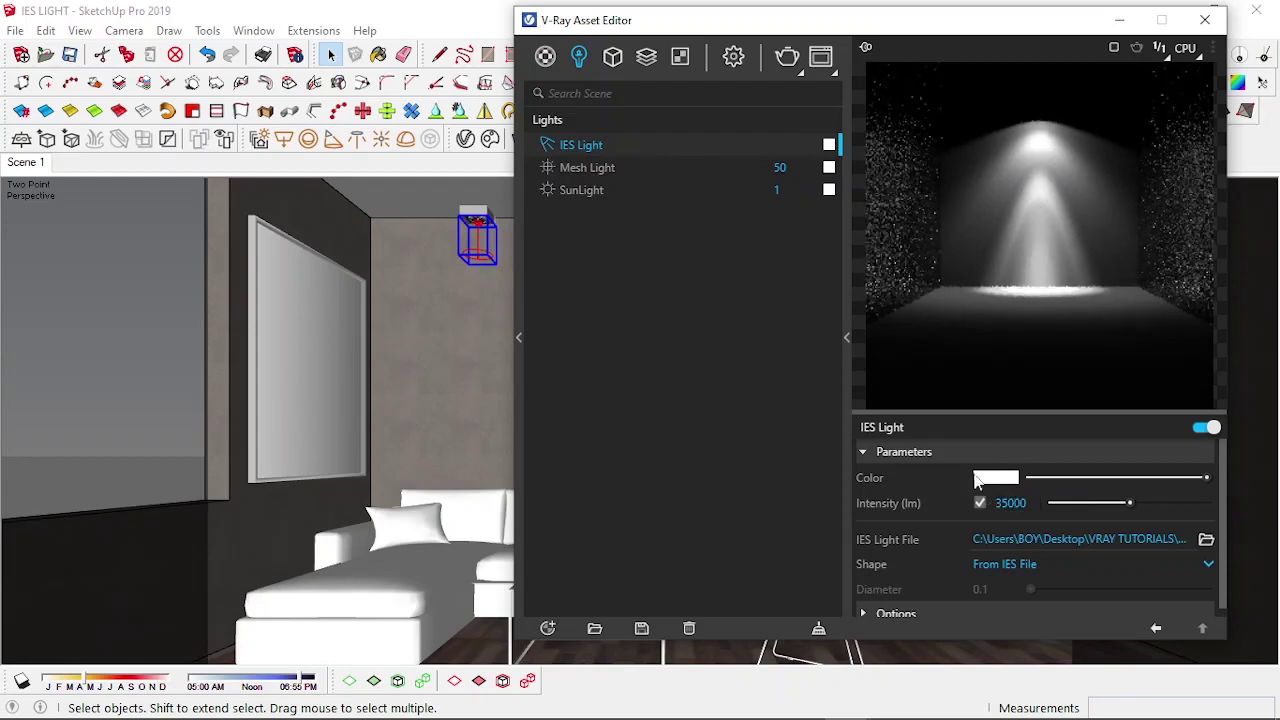
Reposition the V-Ray Asset Editor and minimize it to show the room
{"action": "left_click_drag", "start_coordinate": [887, 30], "coordinate": [856, 33]}
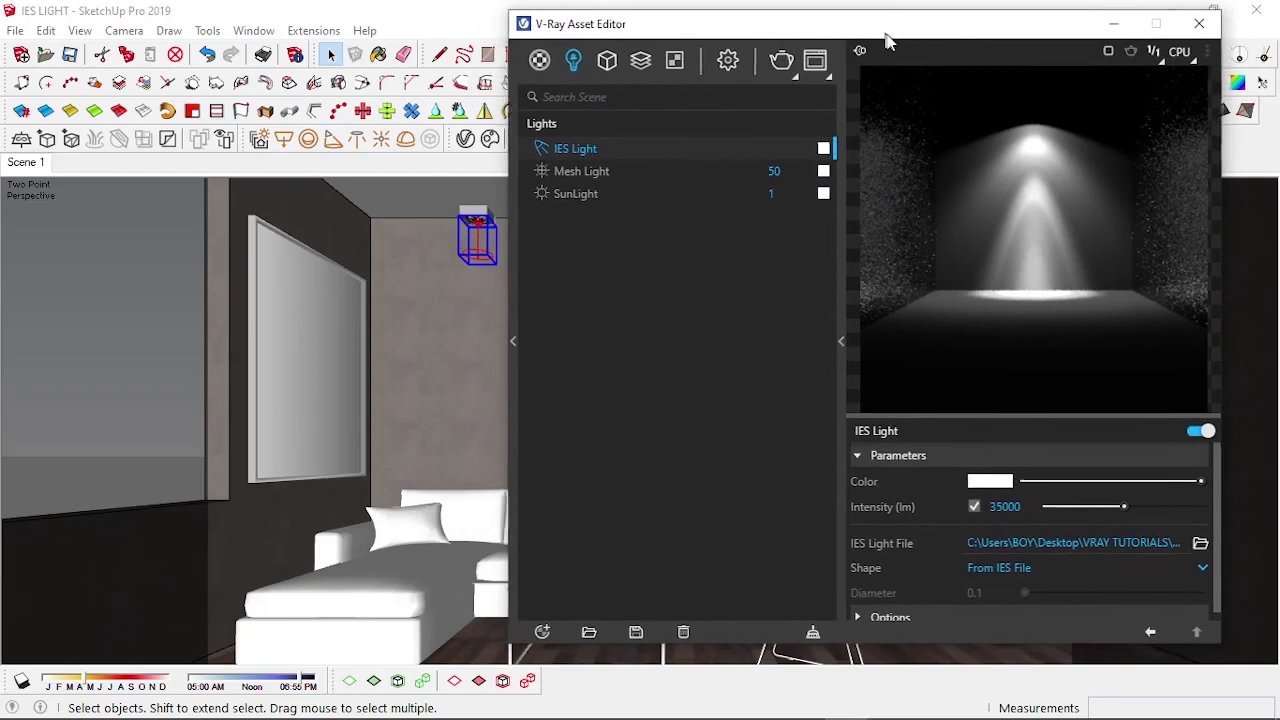
{"action": "left_click_drag", "start_coordinate": [886, 40], "coordinate": [896, 44]}
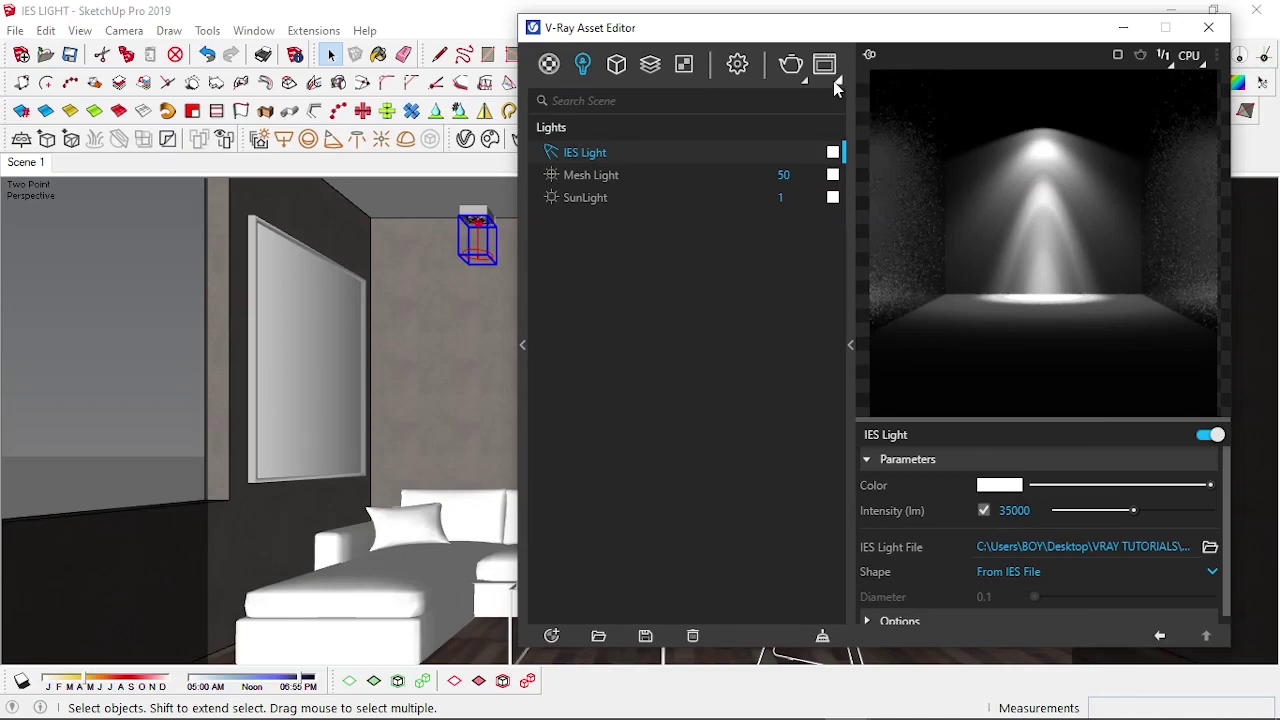
{"action": "left_click_drag", "start_coordinate": [1014, 43], "coordinate": [980, 39]}
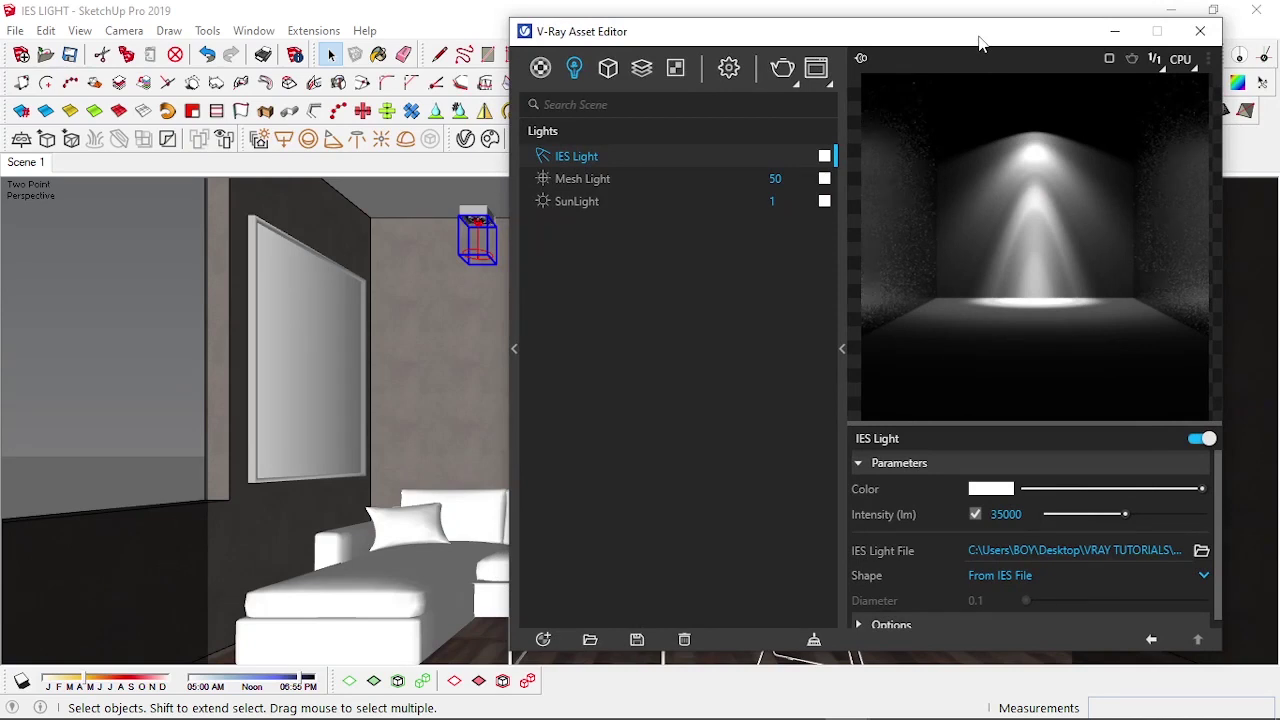
{"action": "left_click_drag", "start_coordinate": [980, 43], "coordinate": [963, 41]}
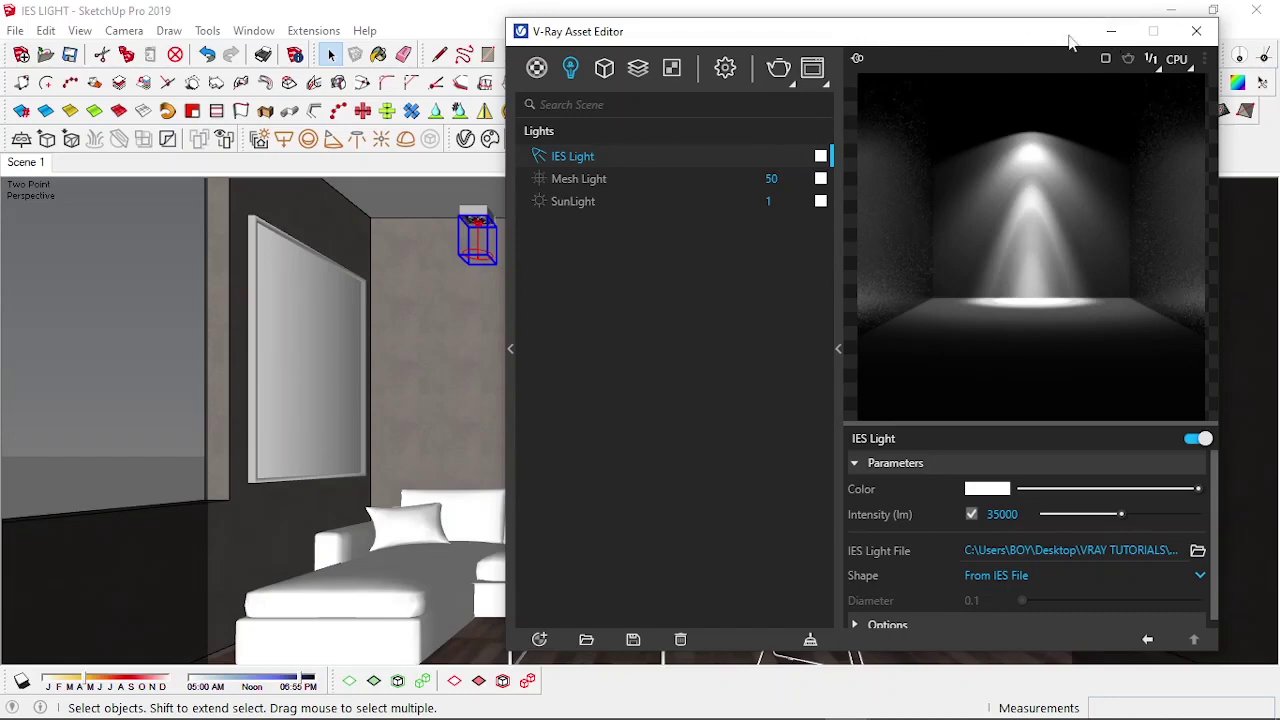
{"action": "left_click", "coordinate": [1111, 31]}
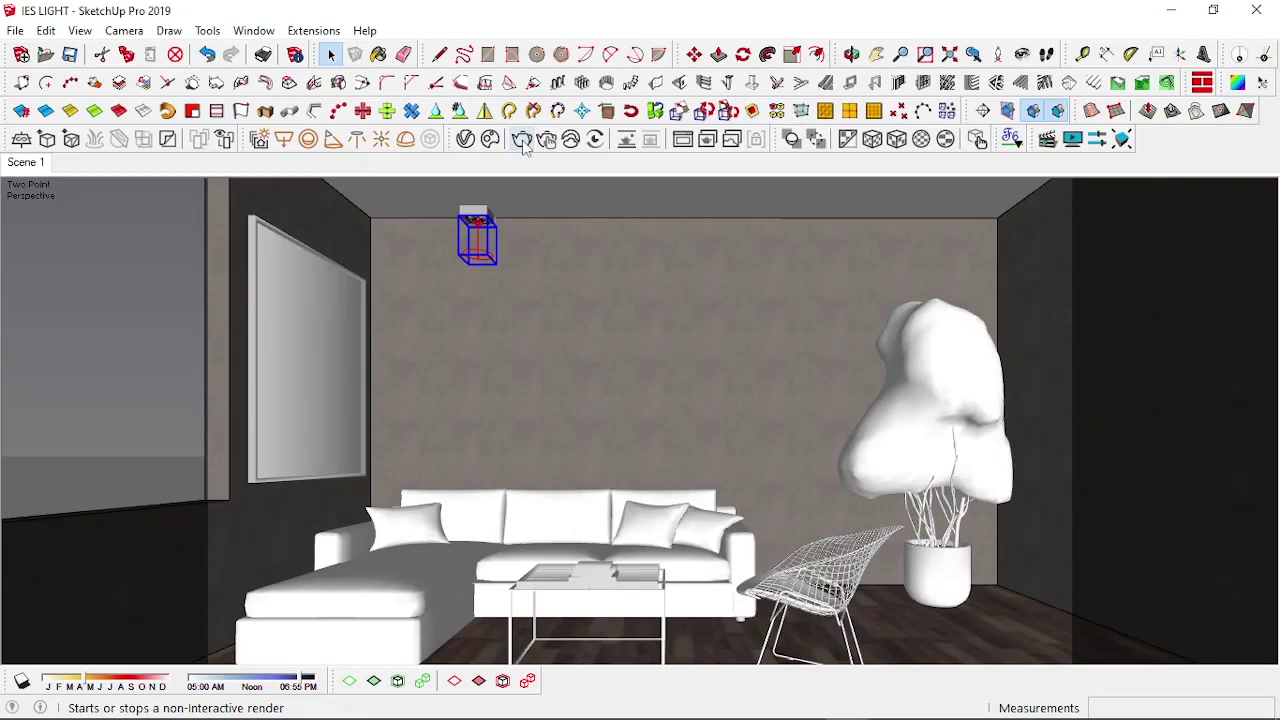
Start a V-Ray region render of the living room at 35000 lm
{"action": "left_click", "coordinate": [522, 144]}
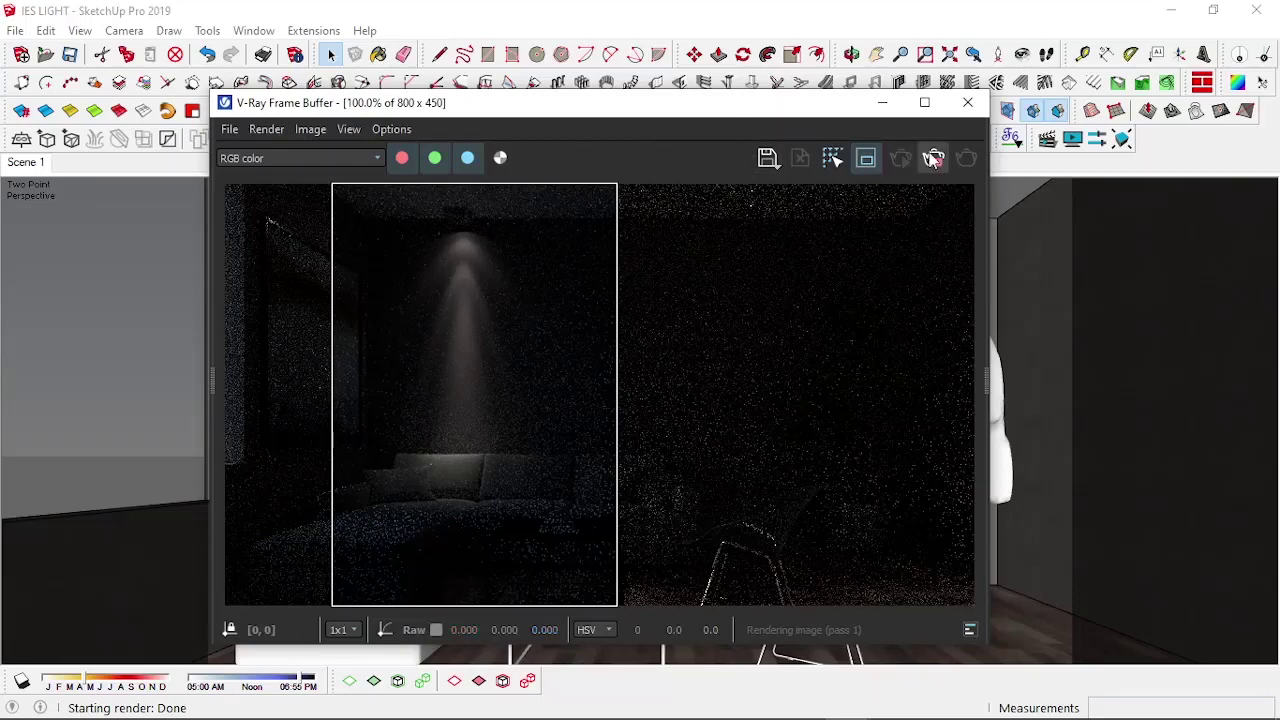
Close the render and set the IES light's intensity to 65000 lm
{"action": "left_click", "coordinate": [882, 102]}
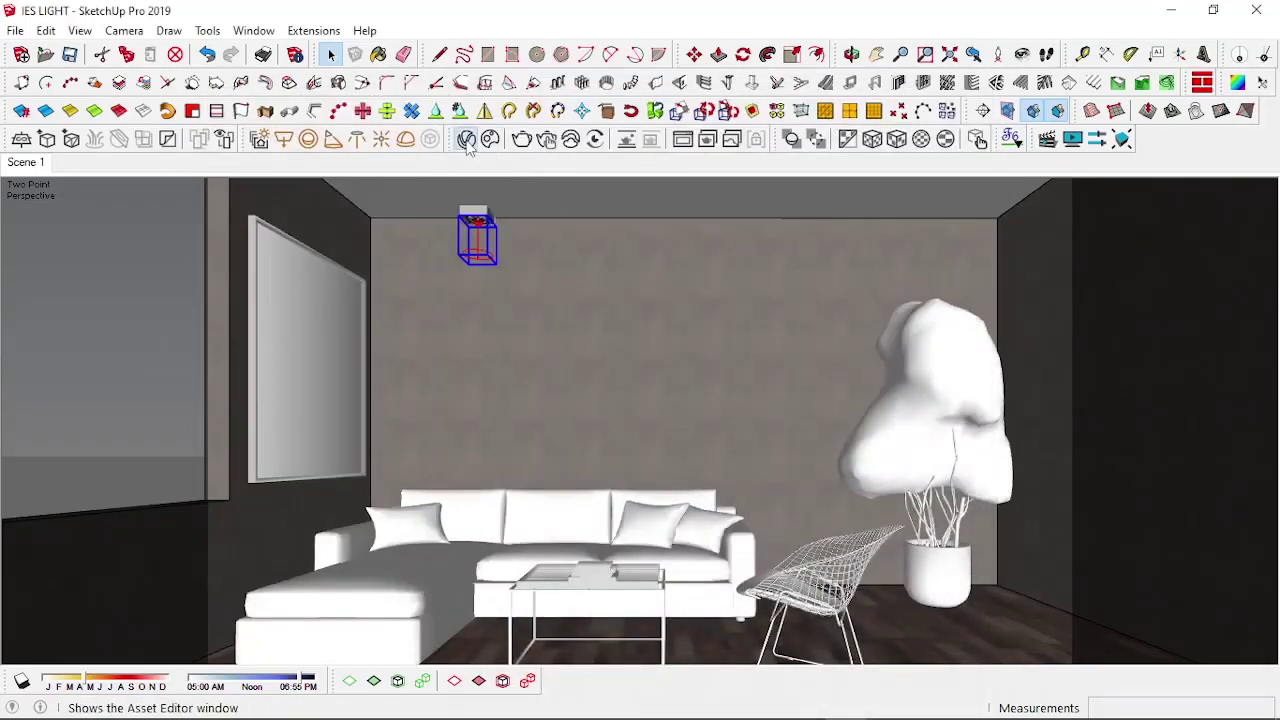
{"action": "left_click", "coordinate": [466, 139]}
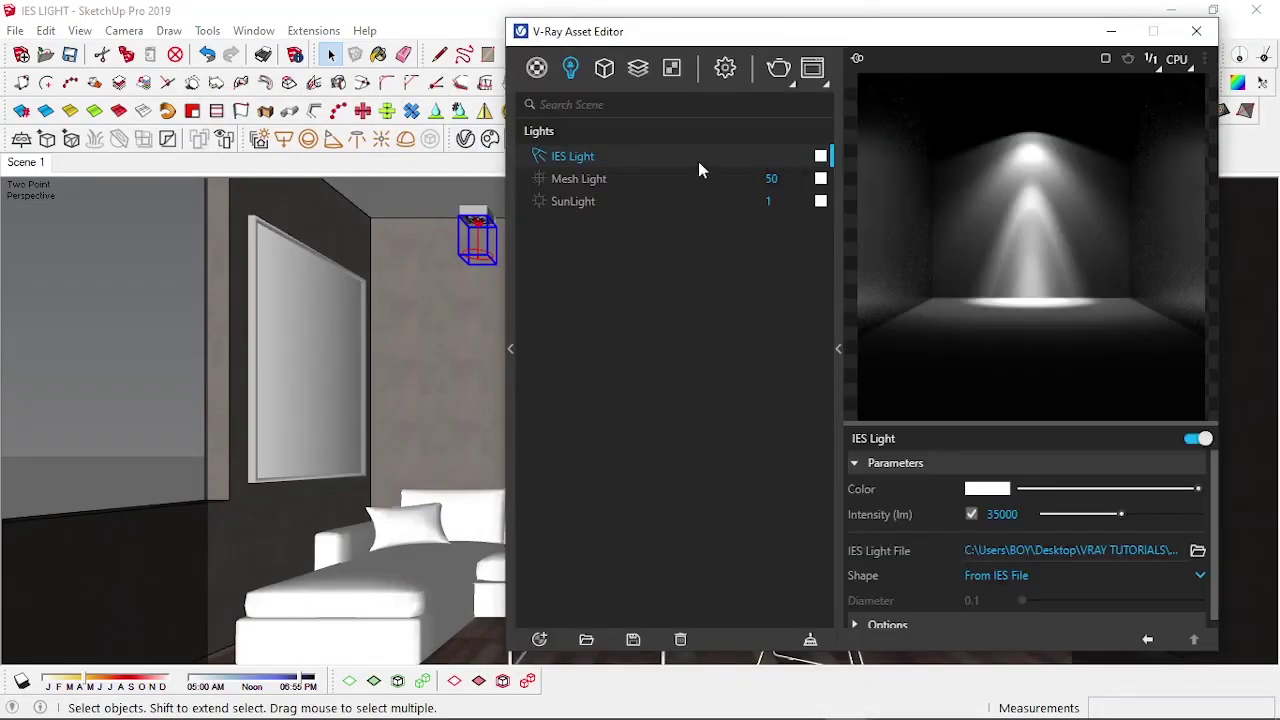
{"action": "left_click_drag", "start_coordinate": [995, 514], "coordinate": [970, 518]}
{"action": "type", "text": "6"}
{"action": "key", "text": "Return"}
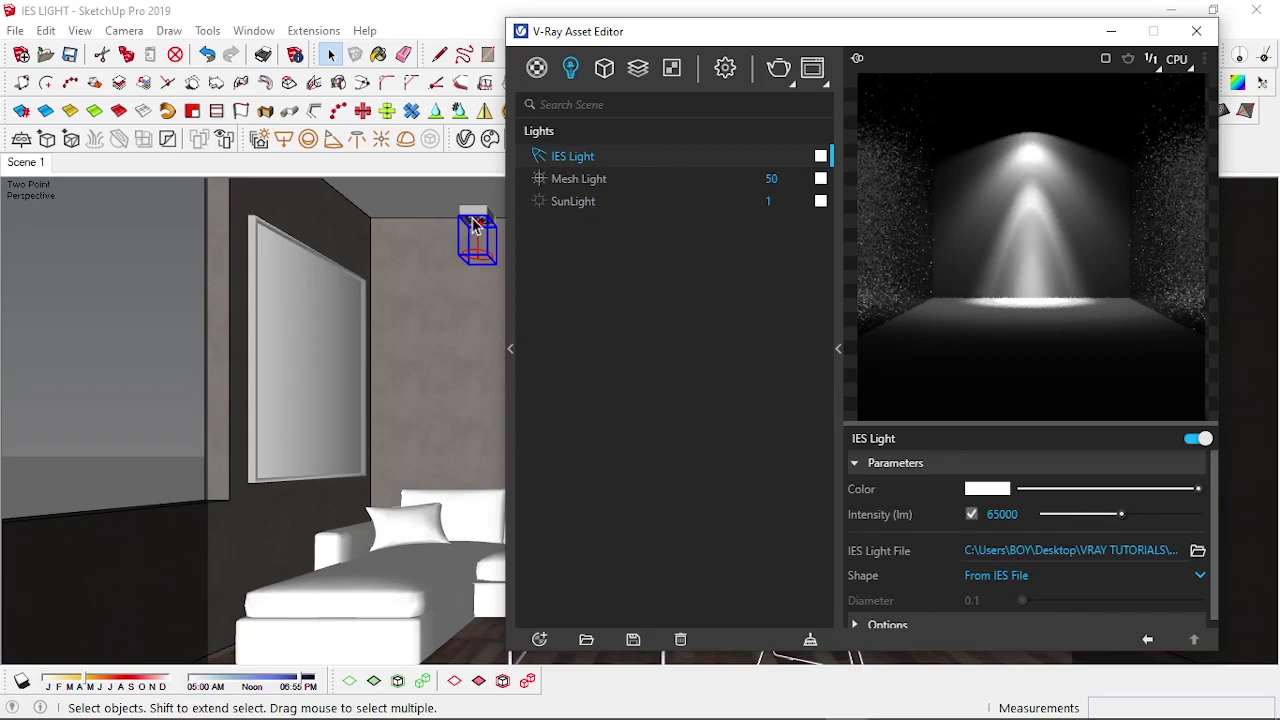
Lower the Mesh Light intensity to 20, minimize the editor and return to Scene 1
{"action": "scroll", "coordinate": [476, 228], "scroll_direction": "up", "scroll_amount": 5}
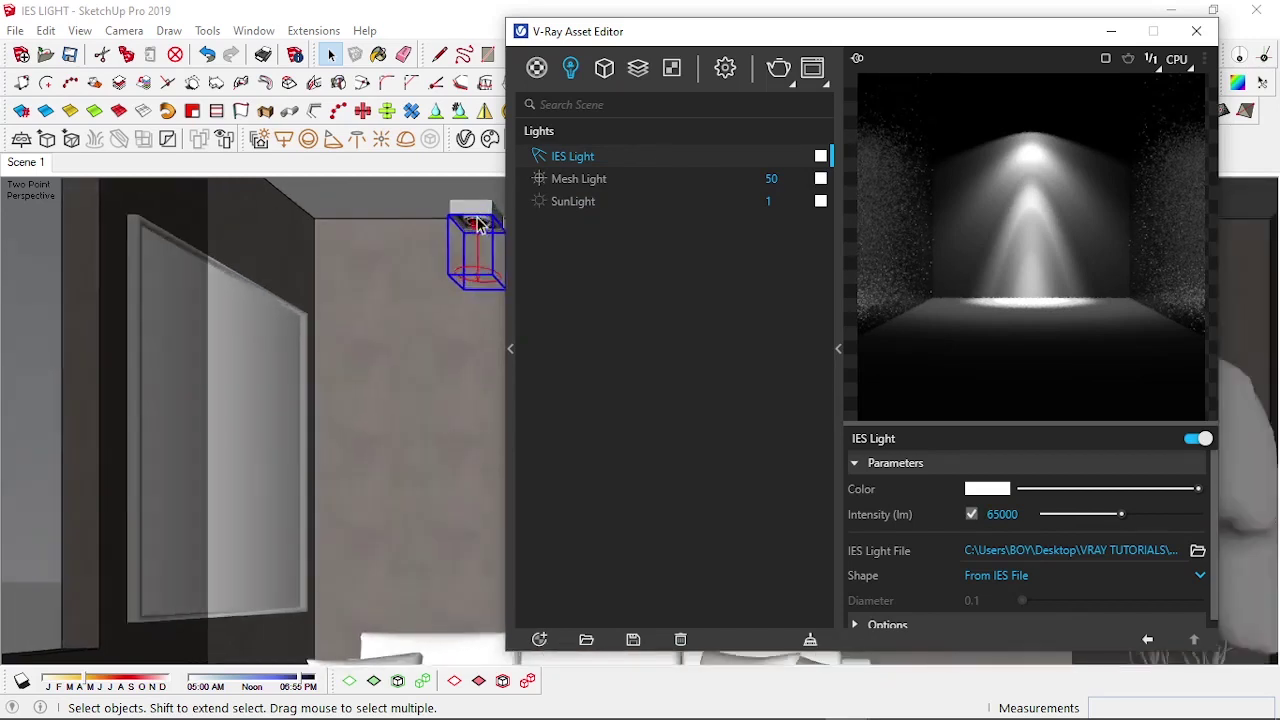
{"action": "scroll", "coordinate": [479, 229], "scroll_direction": "up", "scroll_amount": 1}
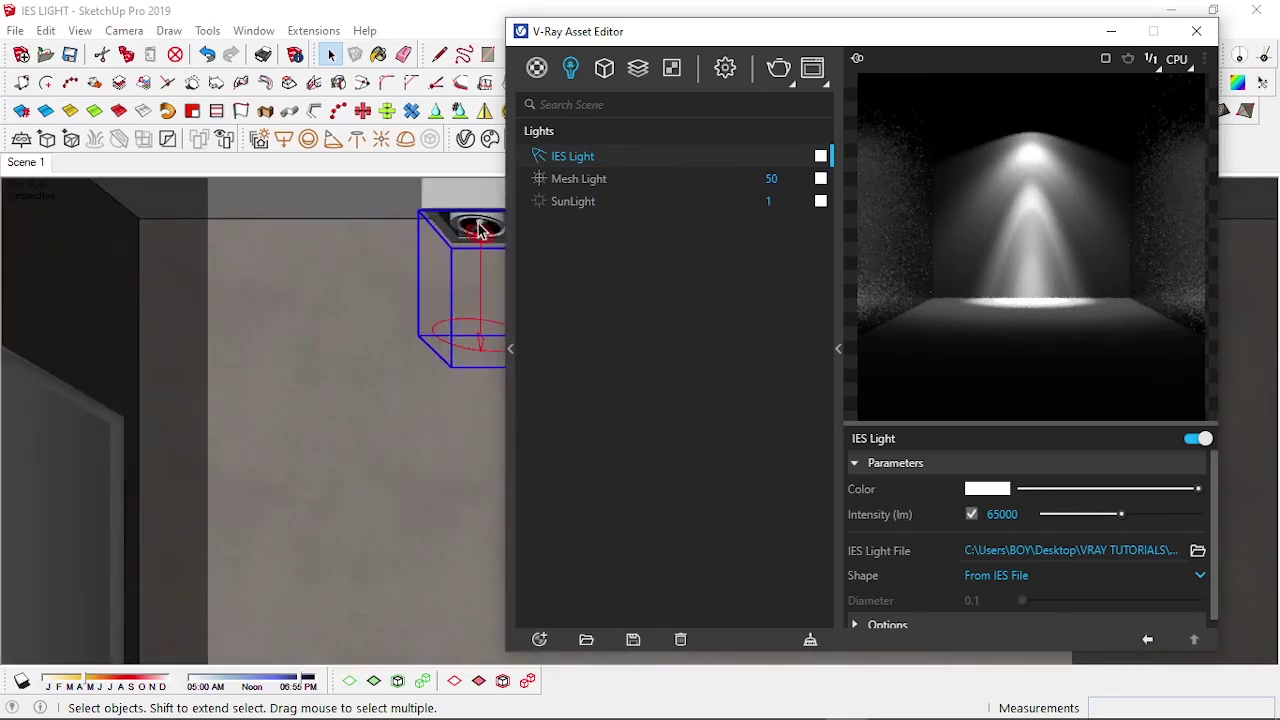
{"action": "left_click", "coordinate": [600, 183]}
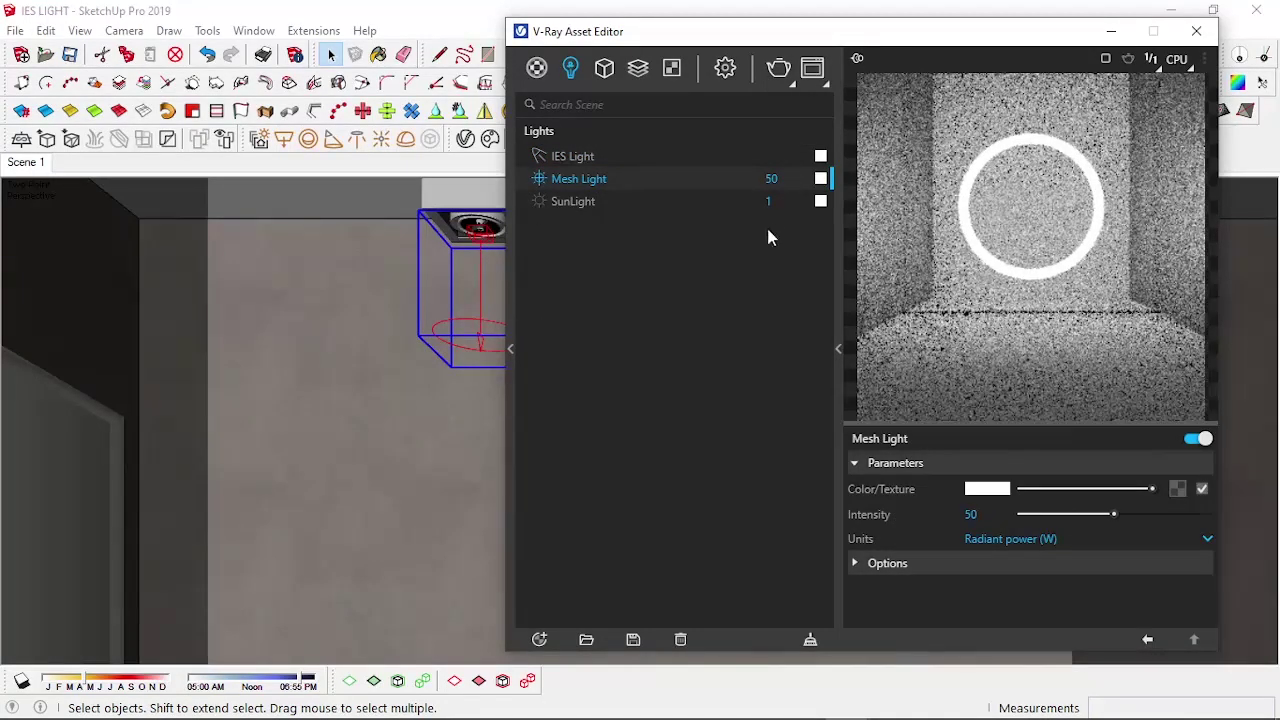
{"action": "left_click", "coordinate": [971, 514]}
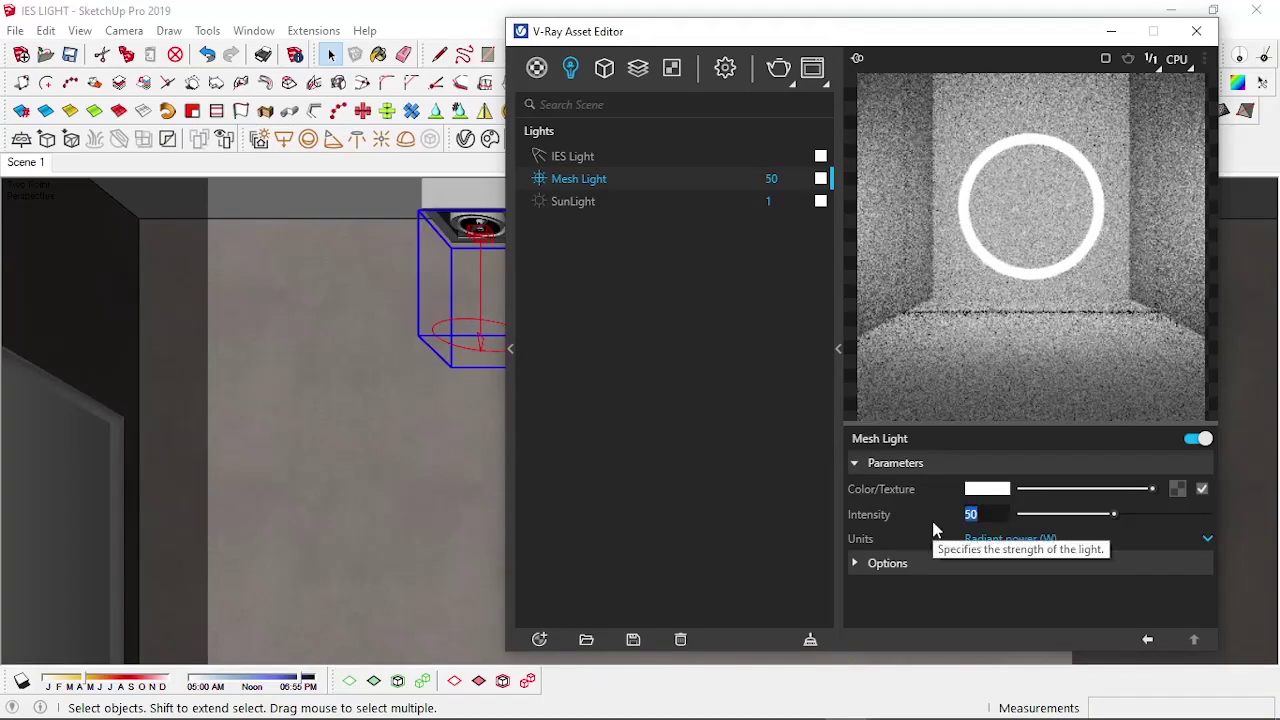
{"action": "type", "text": "20"}
{"action": "key", "text": "Return"}
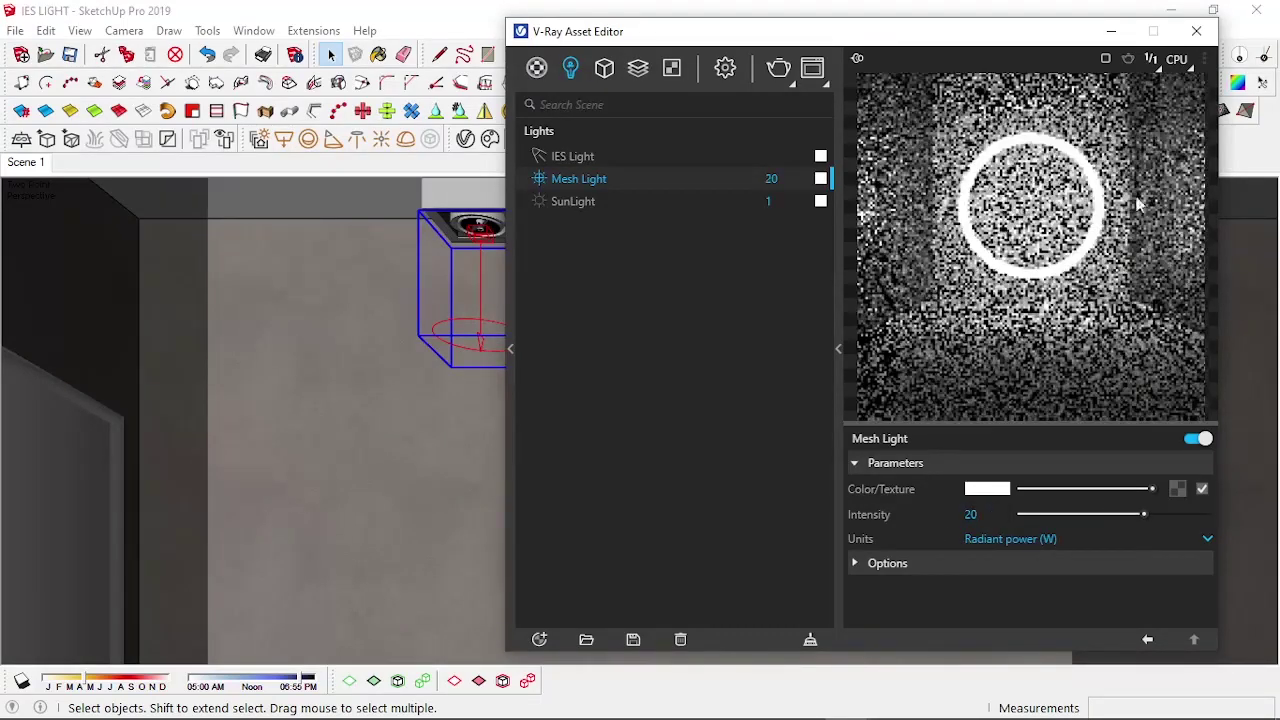
{"action": "left_click", "coordinate": [1111, 31]}
{"action": "left_click", "coordinate": [25, 168]}
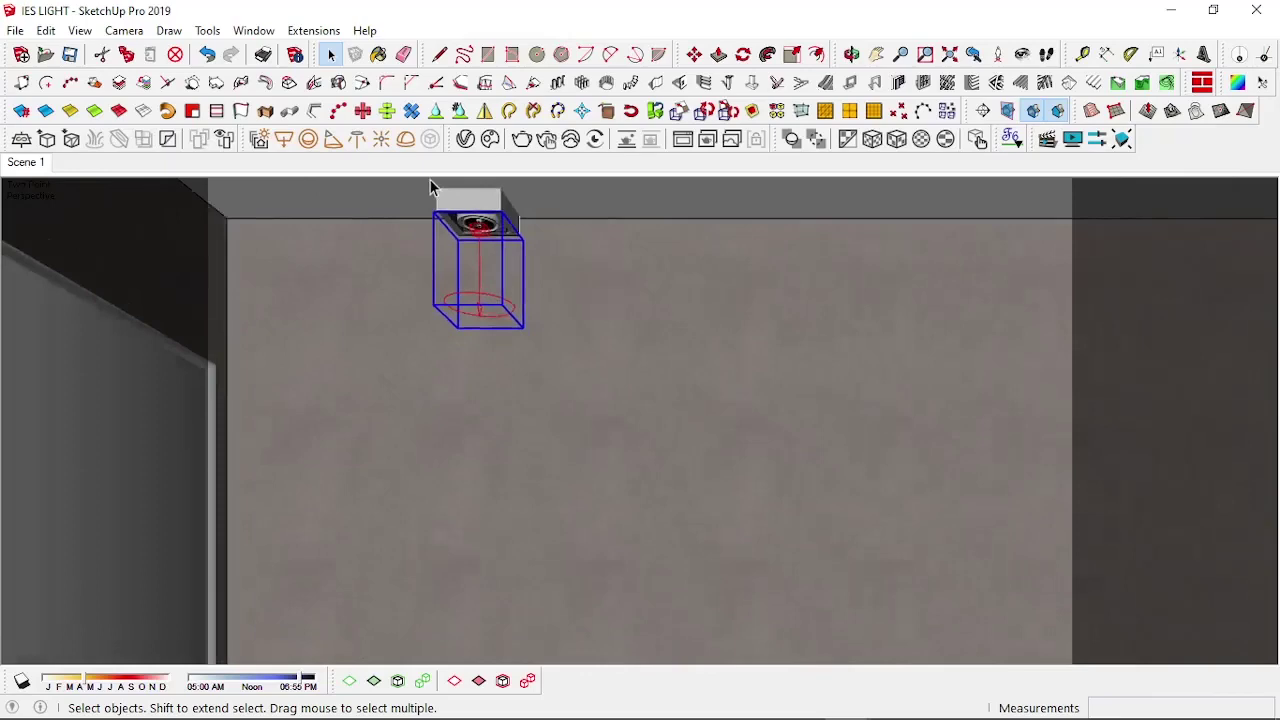
Region-render the room with the 65000 lm downlight, inspect it, and close the Frame Buffer
{"action": "left_click", "coordinate": [522, 141]}
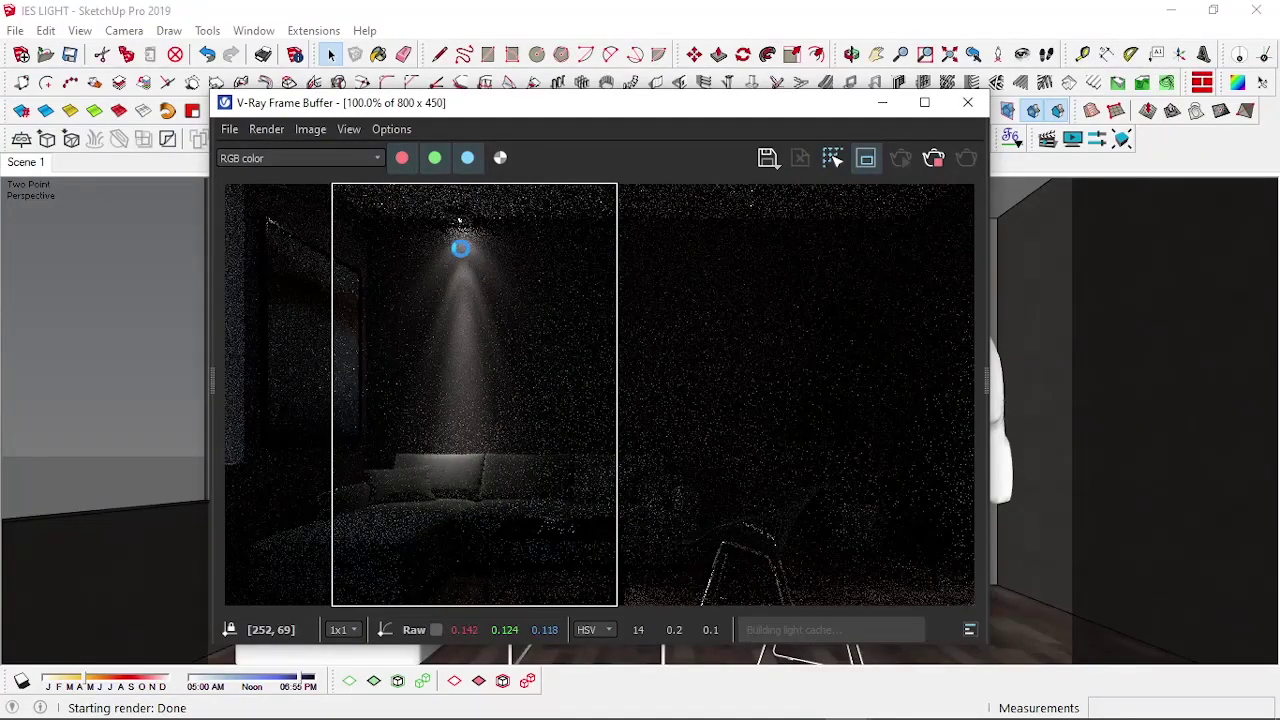
{"action": "scroll", "coordinate": [486, 320], "scroll_direction": "up", "scroll_amount": 1}
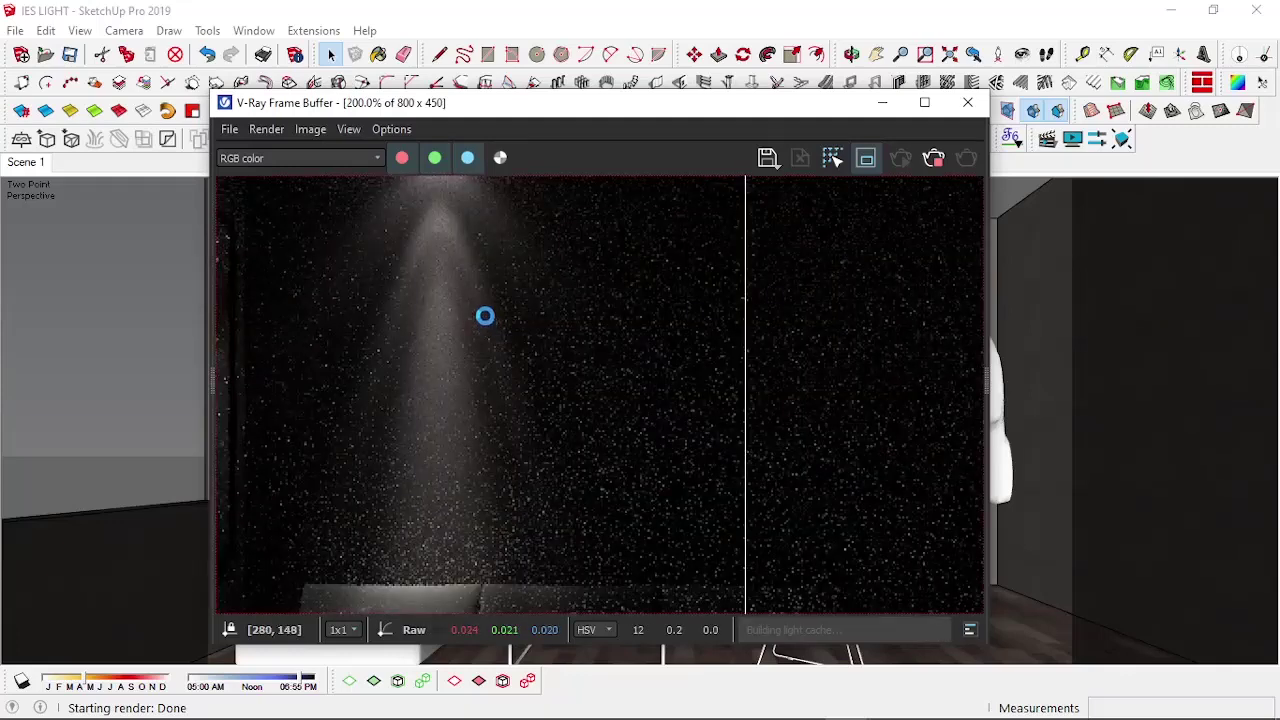
{"action": "scroll", "coordinate": [485, 316], "scroll_direction": "down", "scroll_amount": 1}
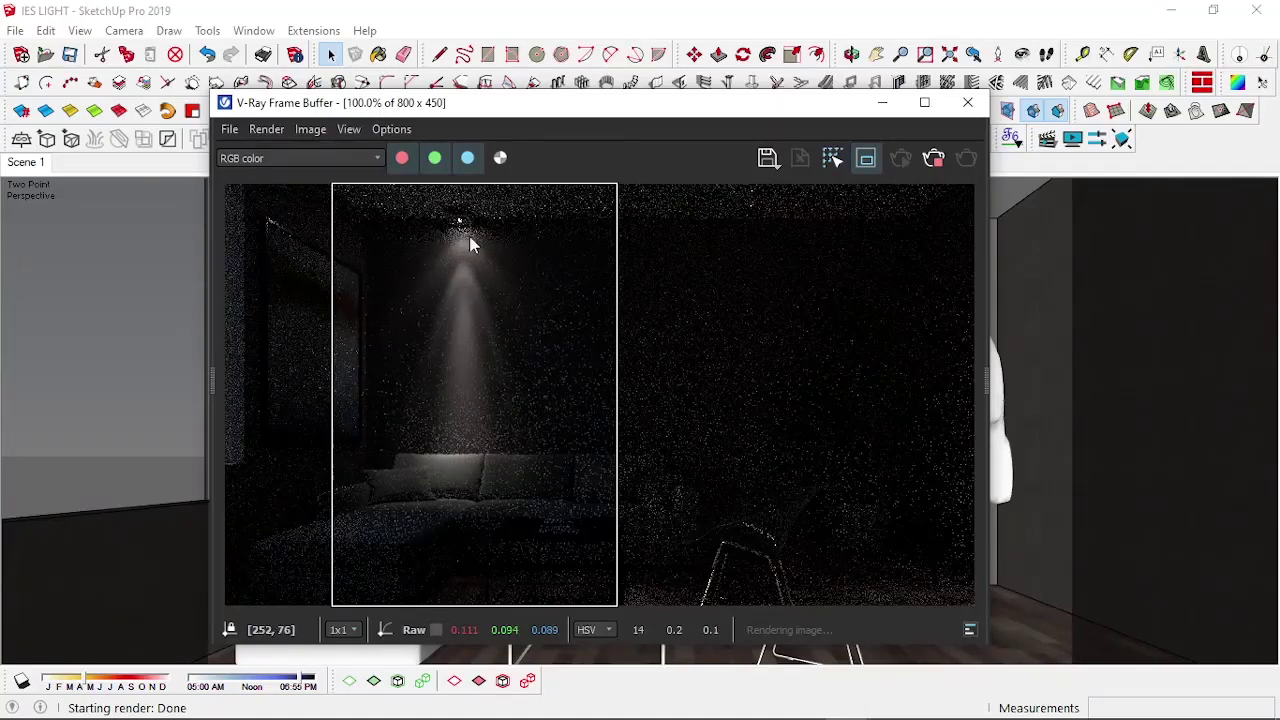
{"action": "left_click", "coordinate": [880, 102]}
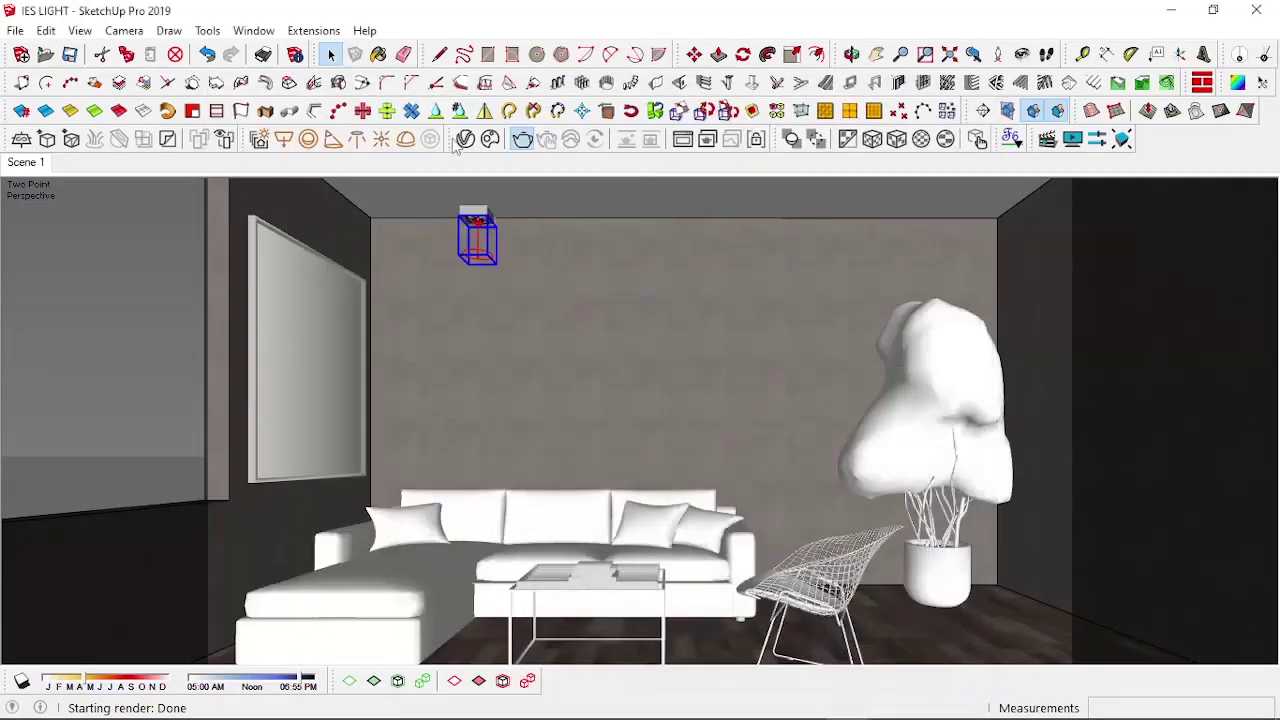
Review the IES light's expanded Options in the Asset Editor, then bring the region render back up
{"action": "left_click", "coordinate": [465, 140]}
{"action": "left_click_drag", "start_coordinate": [650, 36], "coordinate": [489, 68]}
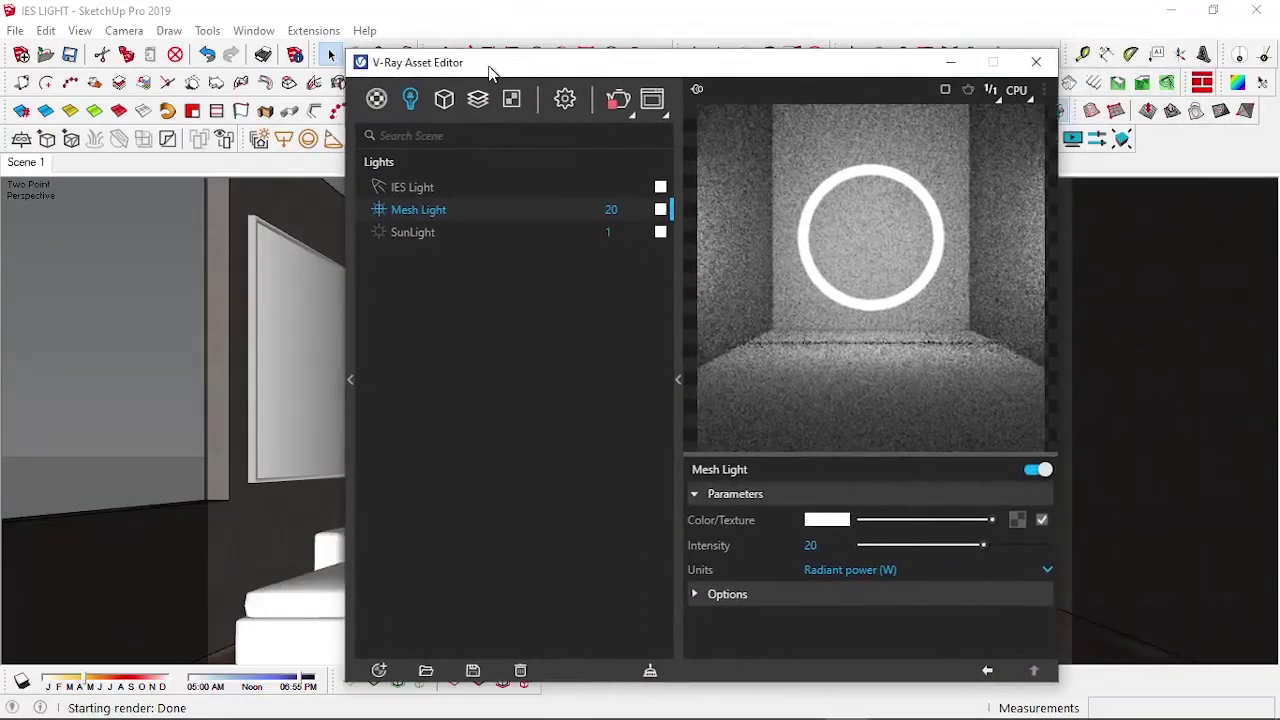
{"action": "left_click", "coordinate": [410, 187]}
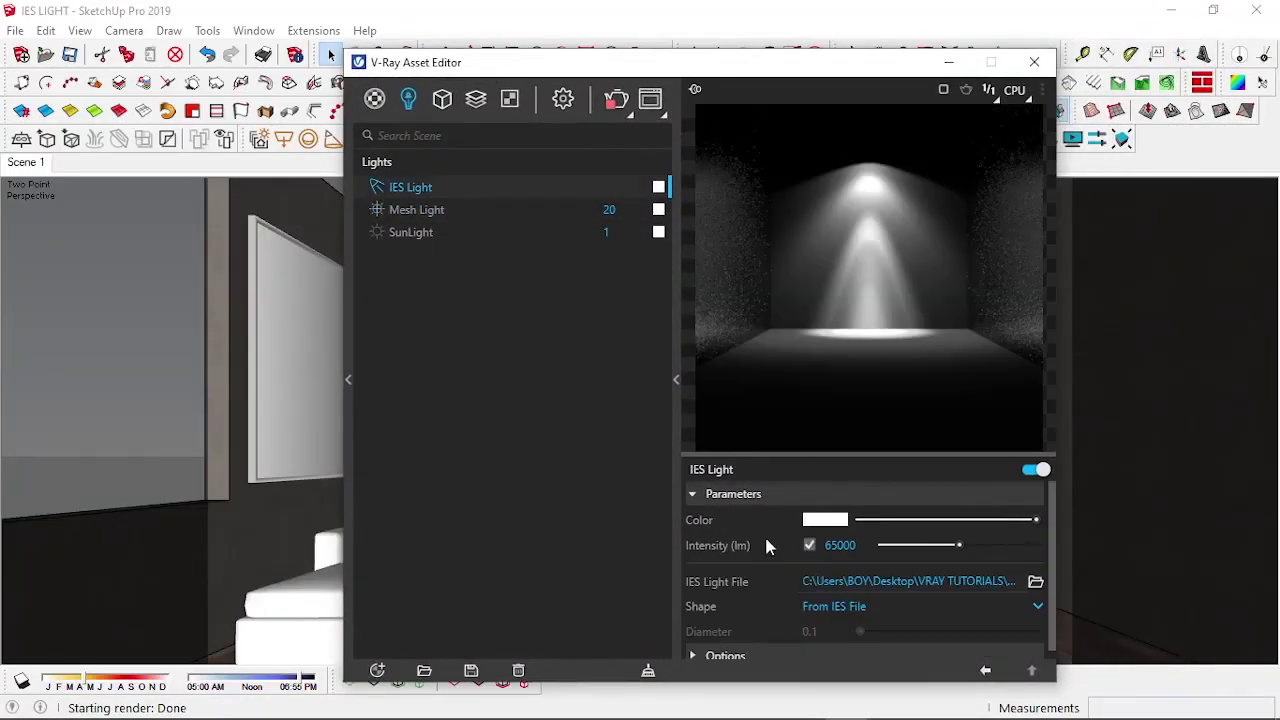
{"action": "left_click", "coordinate": [728, 652]}
{"action": "scroll", "coordinate": [731, 608], "scroll_direction": "up", "scroll_amount": 1}
{"action": "scroll", "coordinate": [735, 580], "scroll_direction": "up", "scroll_amount": 2}
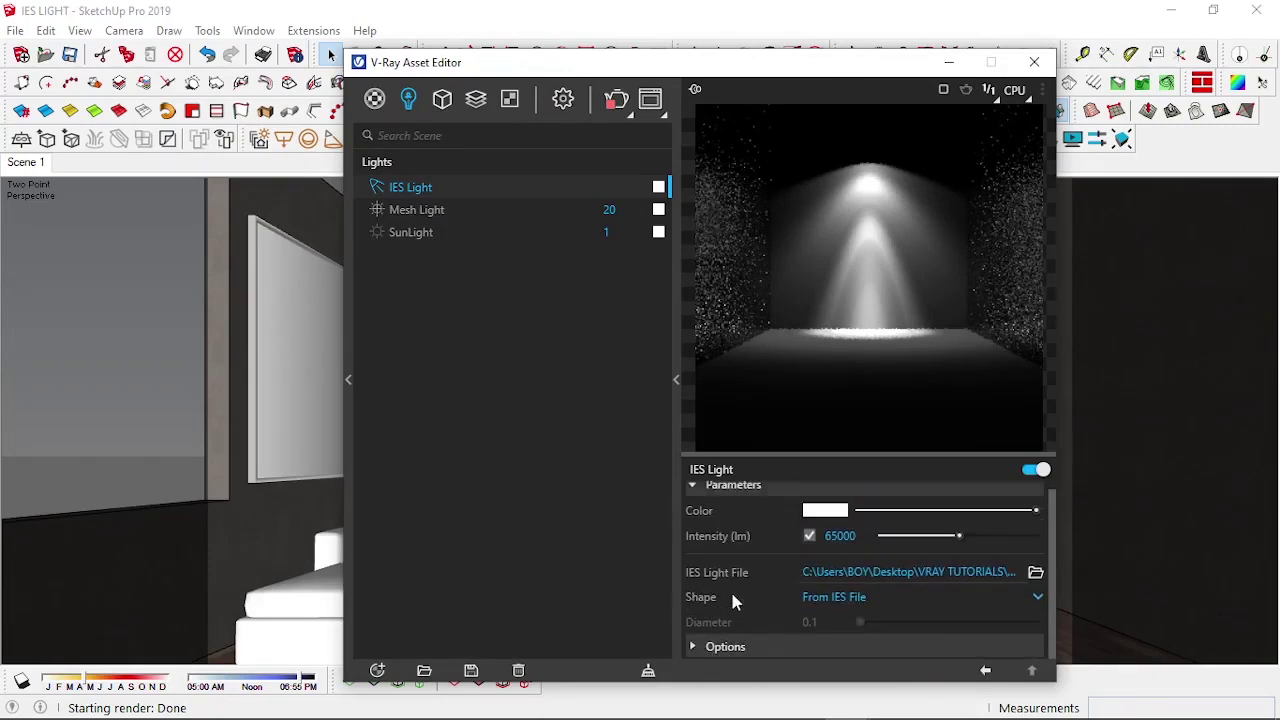
{"action": "left_click", "coordinate": [948, 62]}
{"action": "left_click", "coordinate": [681, 140]}
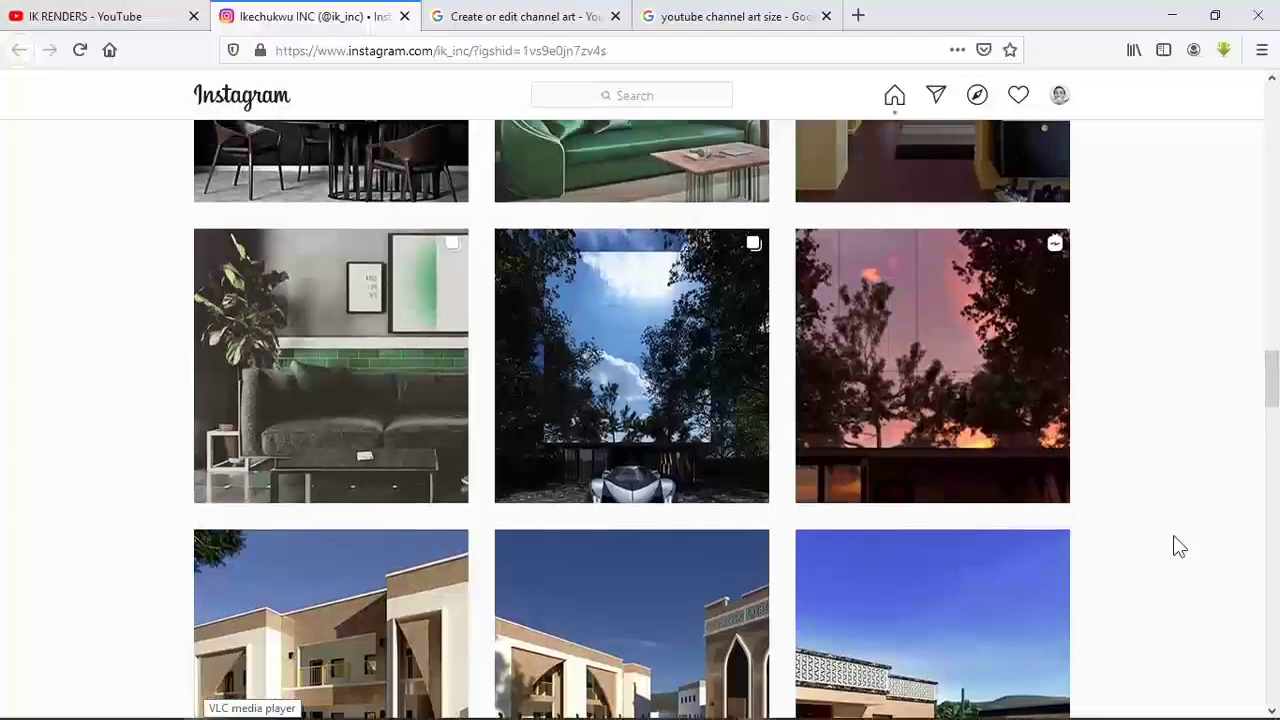
Scroll up the Instagram profile's post grid to the header with bio and story highlights
{"action": "scroll", "coordinate": [1175, 540], "scroll_direction": "up", "scroll_amount": 4}
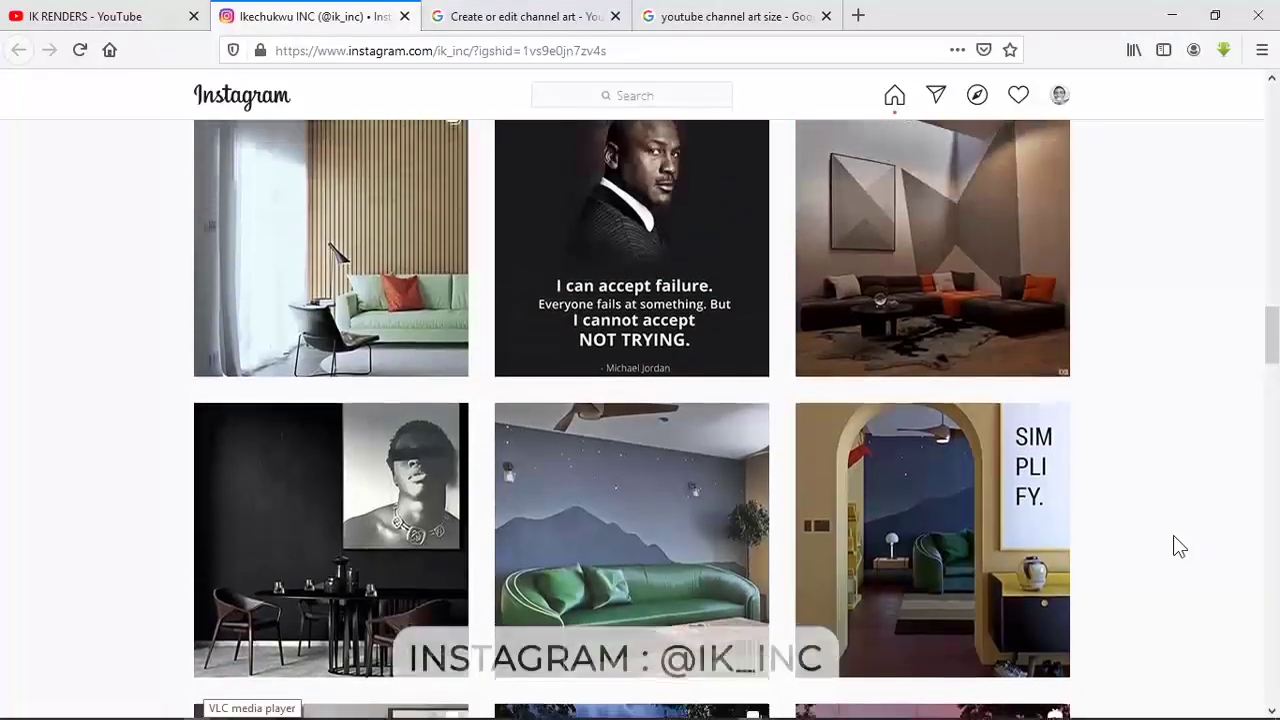
{"action": "scroll", "coordinate": [1175, 540], "scroll_direction": "up", "scroll_amount": 5}
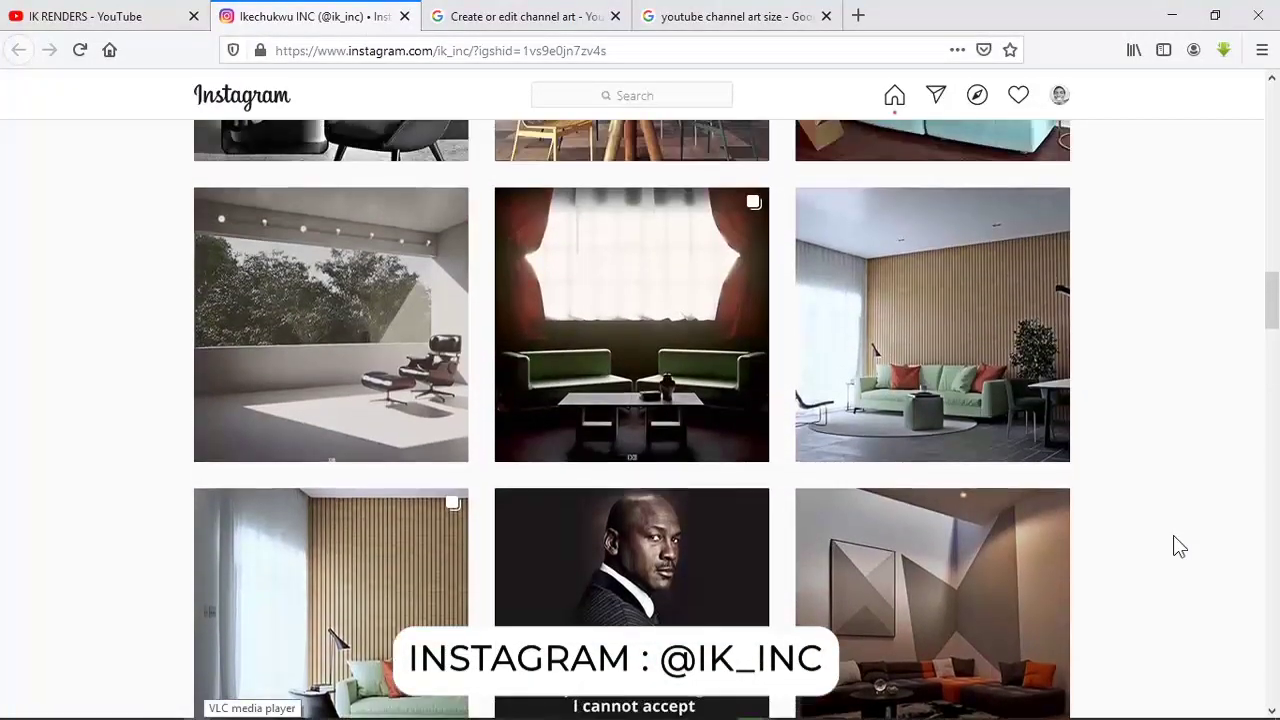
{"action": "scroll", "coordinate": [1177, 545], "scroll_direction": "up", "scroll_amount": 5}
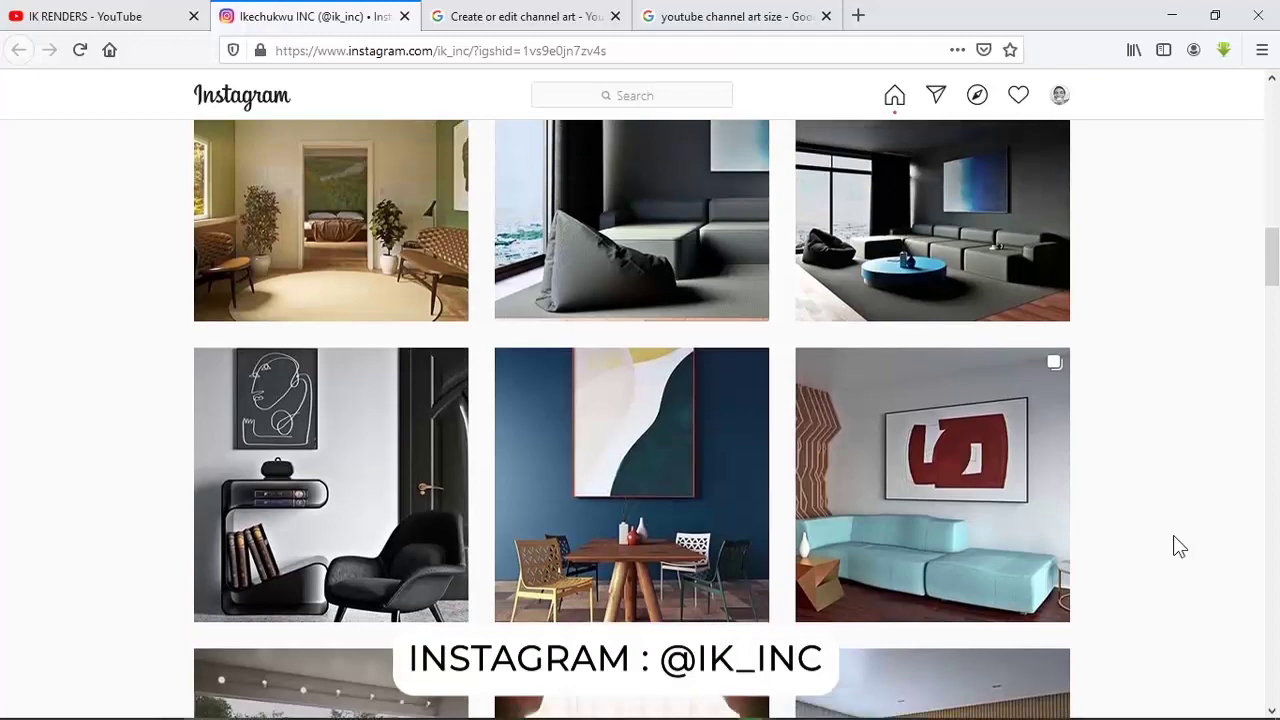
{"action": "scroll", "coordinate": [1177, 545], "scroll_direction": "up", "scroll_amount": 5}
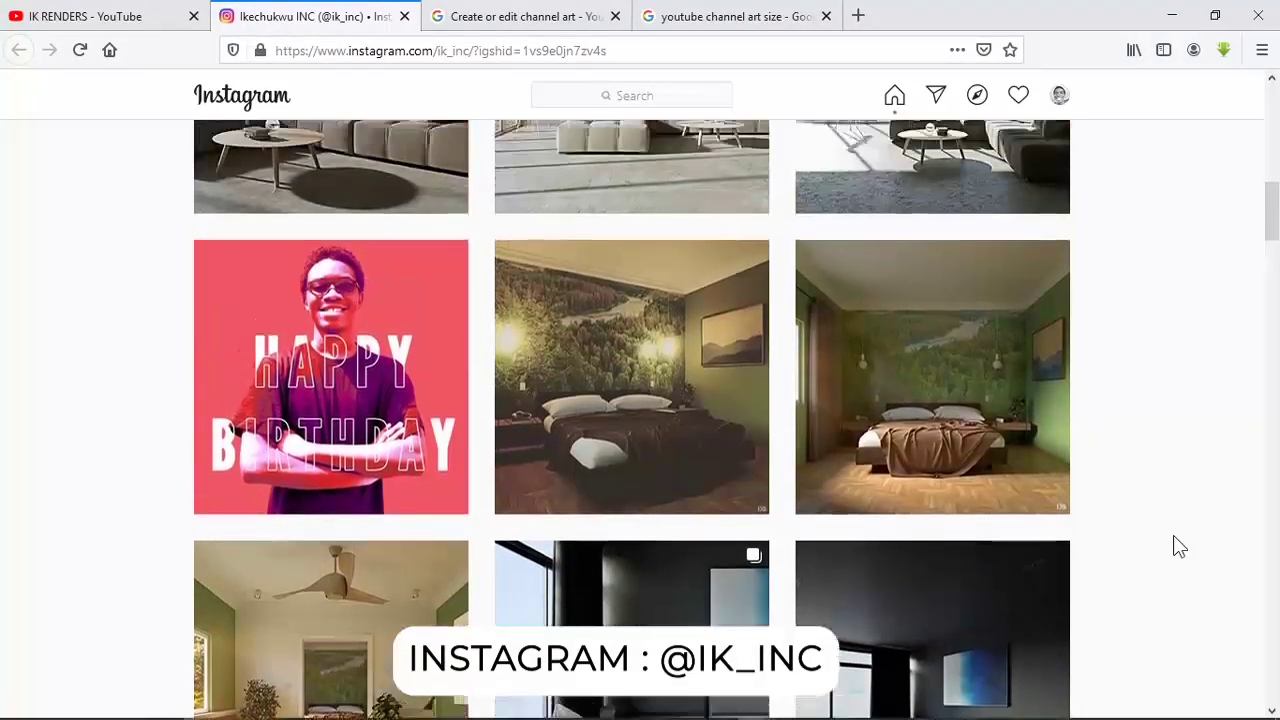
{"action": "scroll", "coordinate": [1177, 545], "scroll_direction": "up", "scroll_amount": 5}
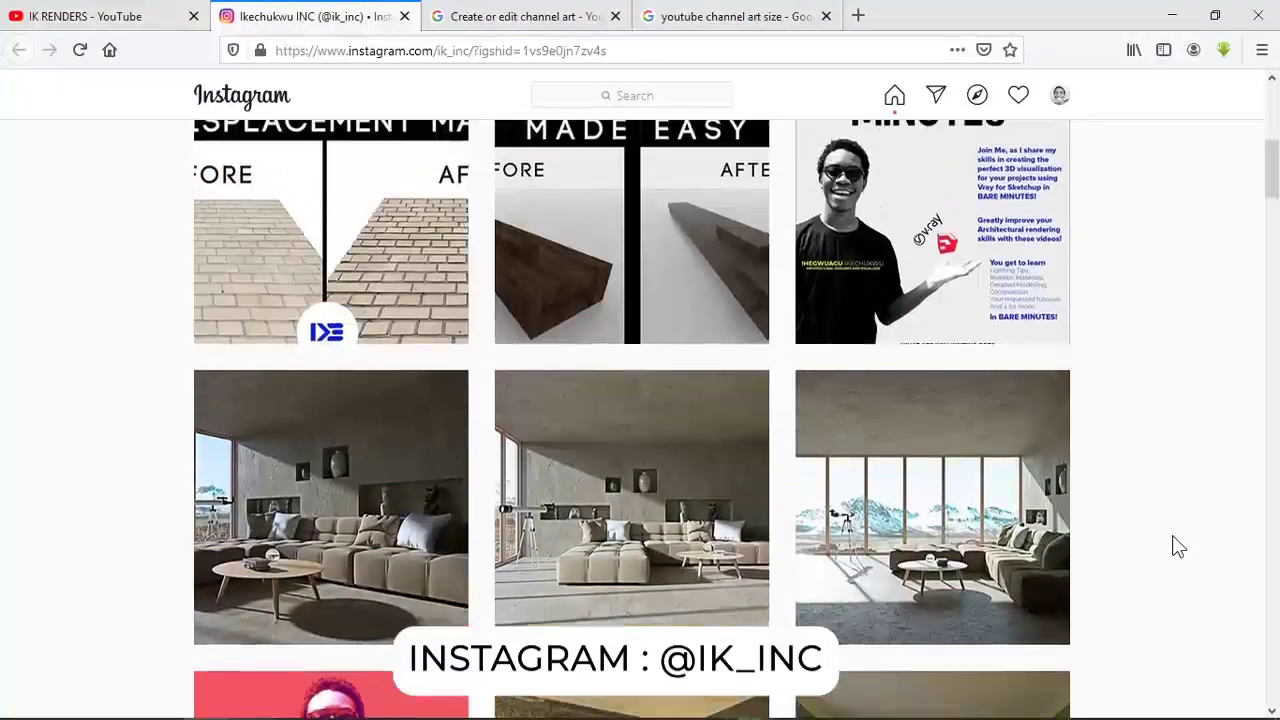
{"action": "scroll", "coordinate": [1177, 545], "scroll_direction": "up", "scroll_amount": 1}
{"action": "scroll", "coordinate": [1177, 545], "scroll_direction": "down", "scroll_amount": 2}
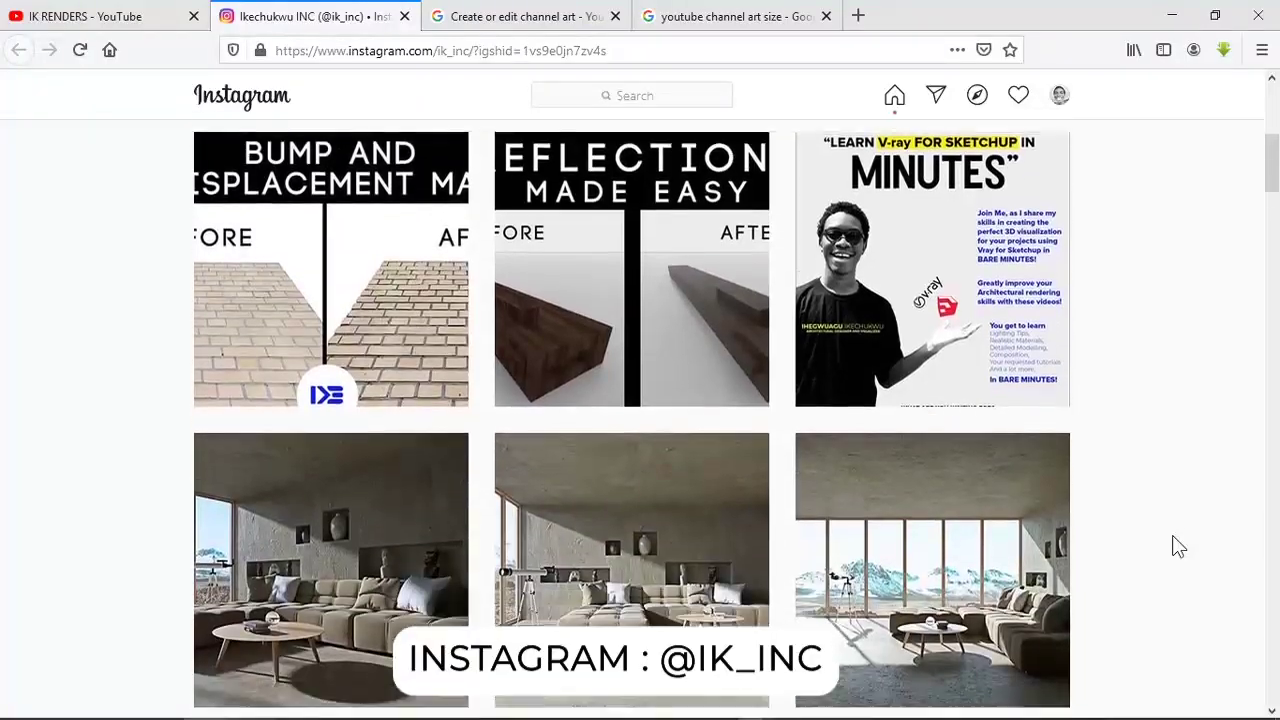
{"action": "scroll", "coordinate": [1180, 545], "scroll_direction": "up", "scroll_amount": 3}
{"action": "scroll", "coordinate": [1176, 541], "scroll_direction": "up", "scroll_amount": 3}
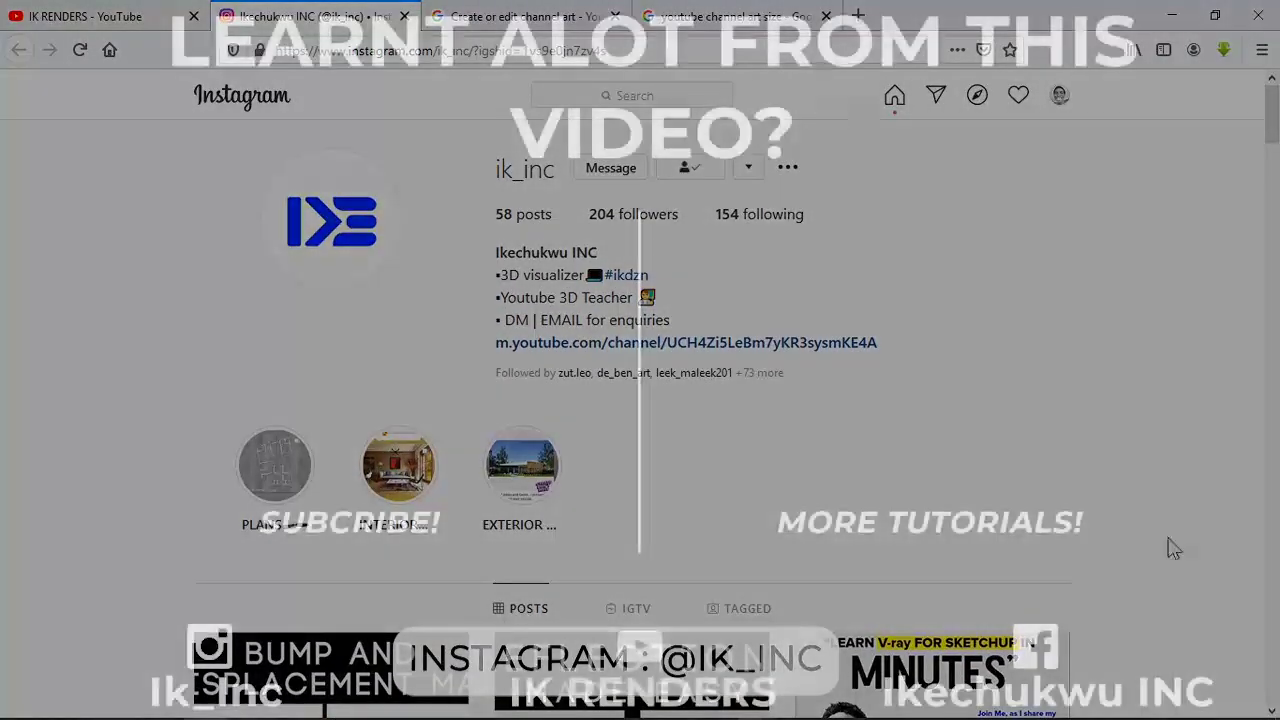